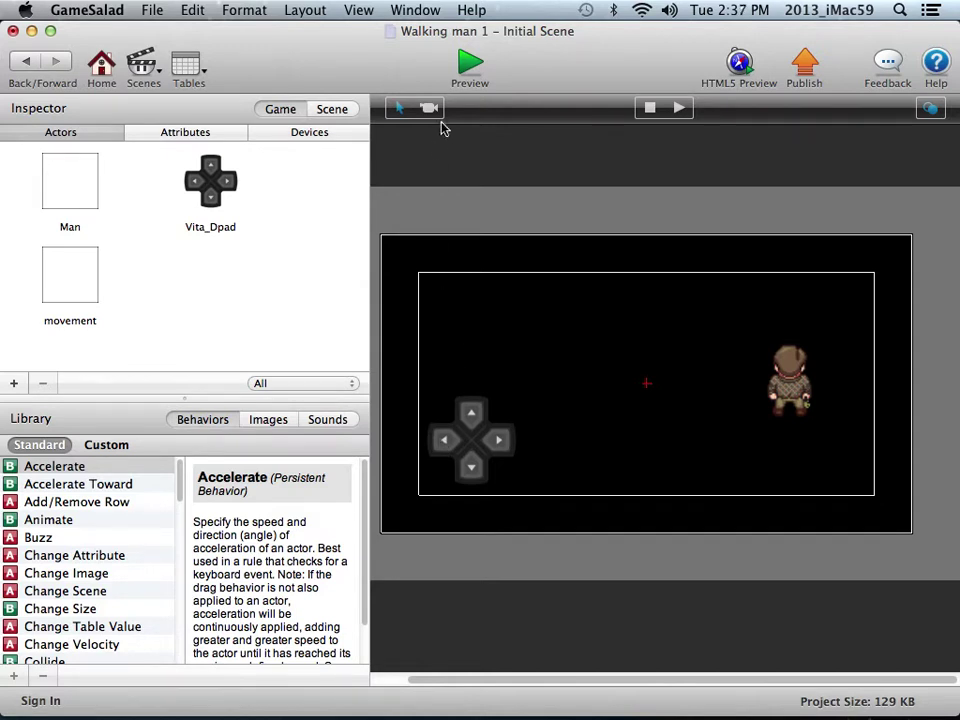
Run the Walking man 1 scene with the professor and D-pad in the Preview Player
click(469, 66)
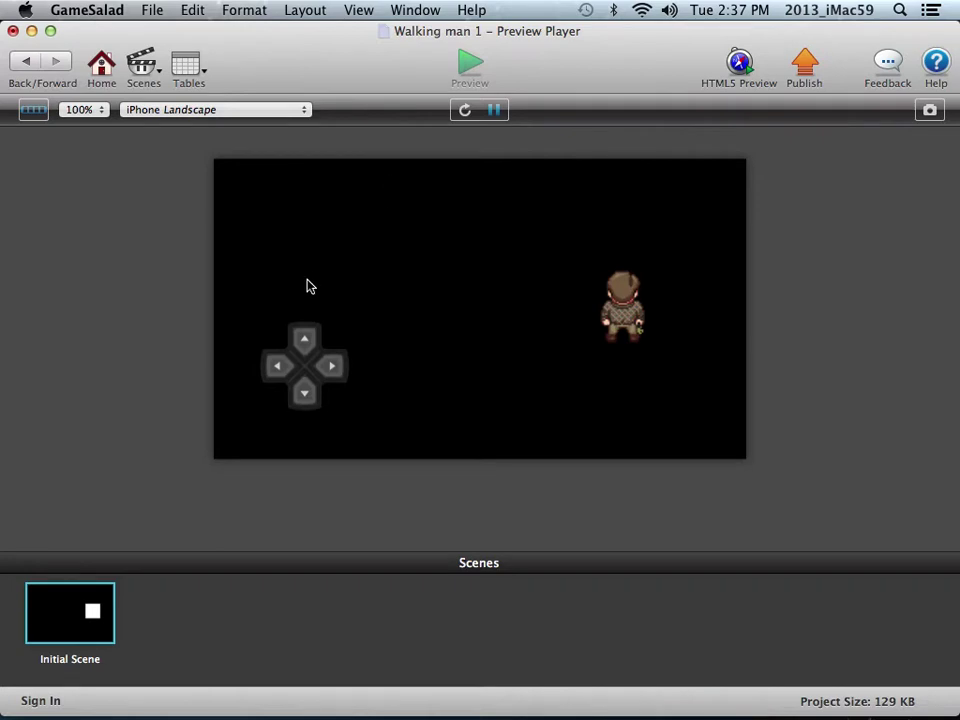
Hold the D-pad's up arrow so the professor walks upward in the preview
drag(304, 337, 284, 370)
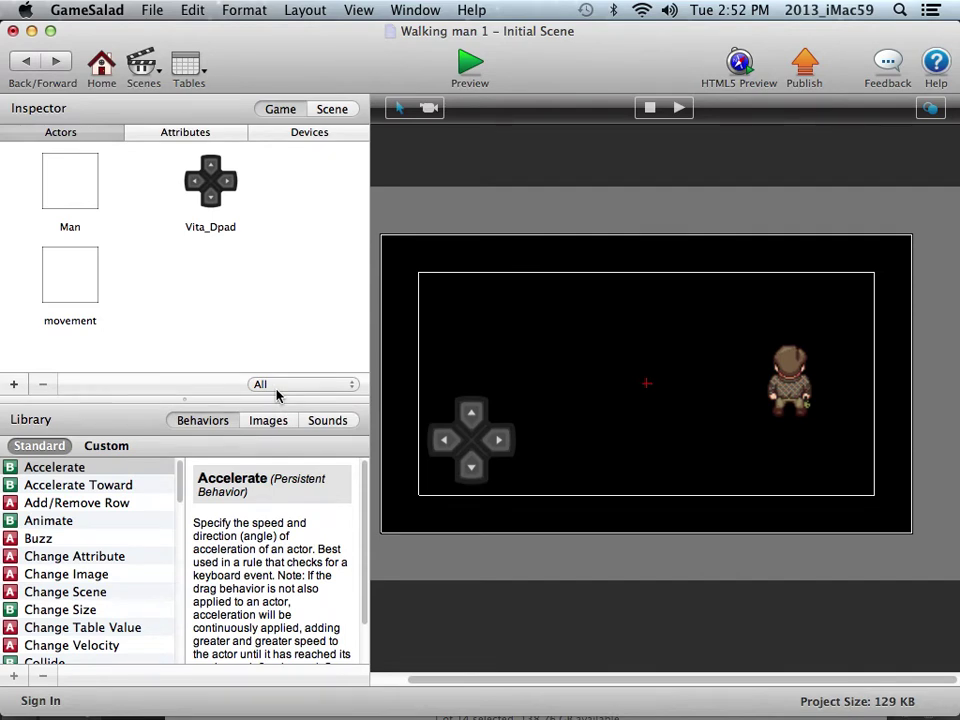
Create a new project titled 'walking man 2', maximize its window and list its scenes
click(153, 10)
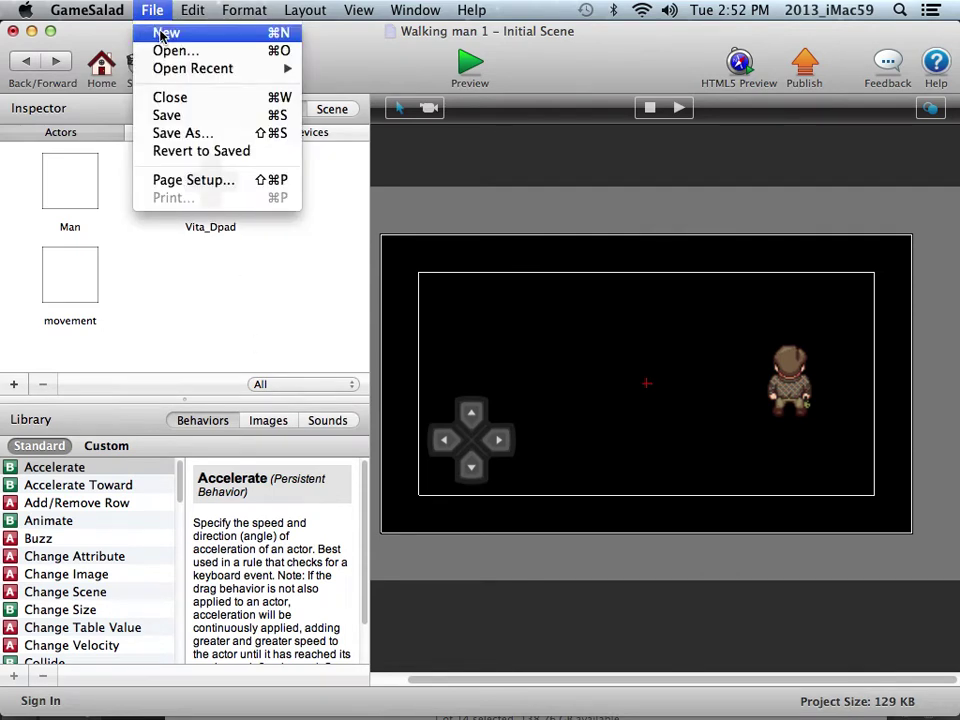
click(163, 34)
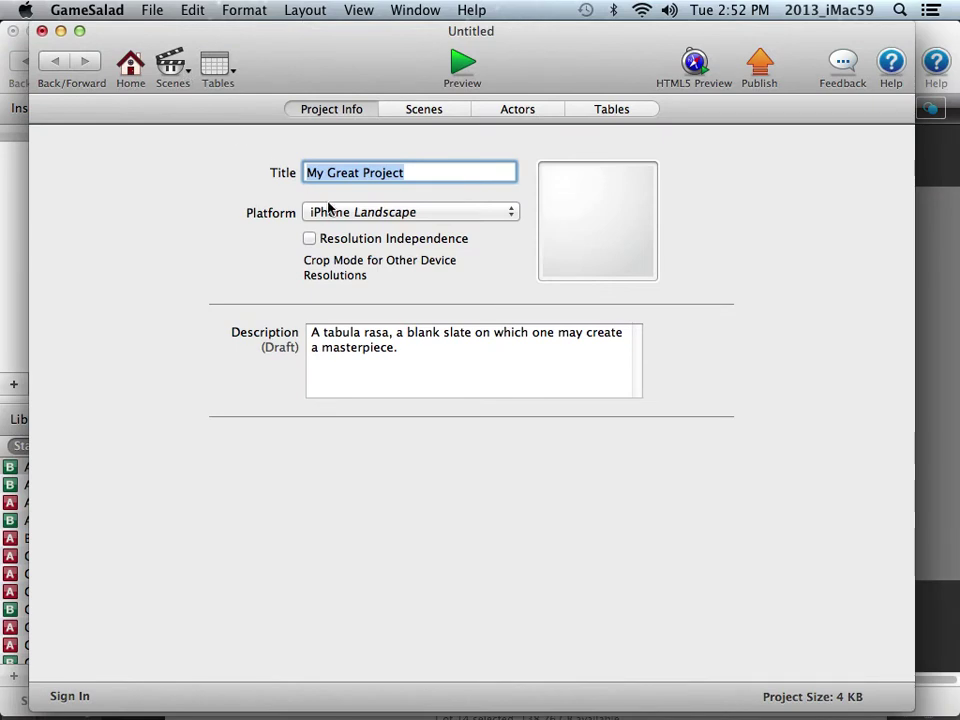
text(walki)
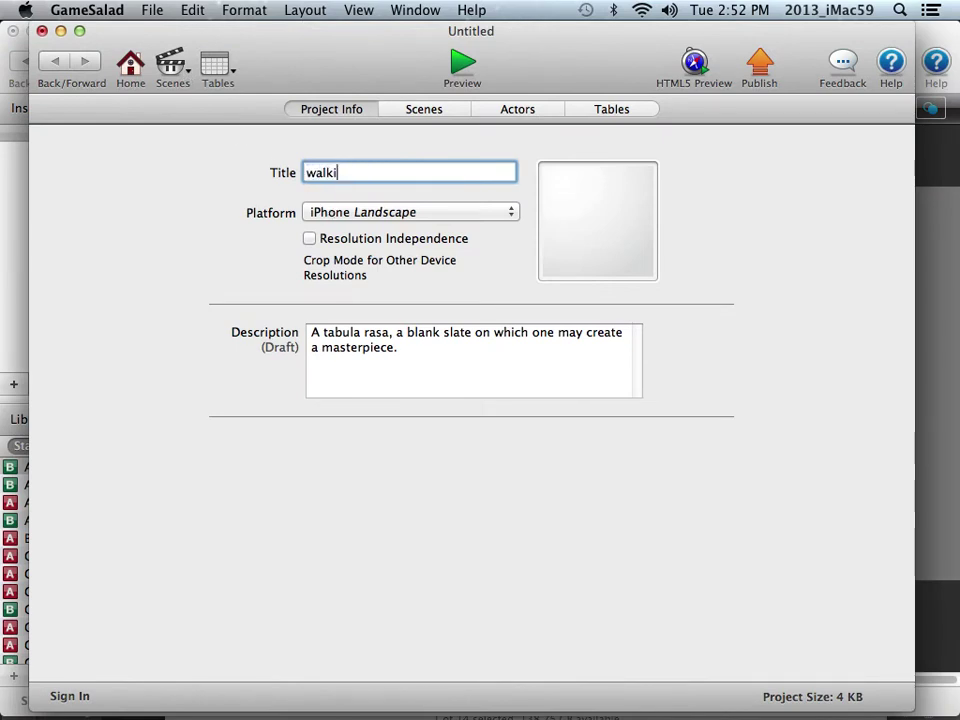
text(ng man 2)
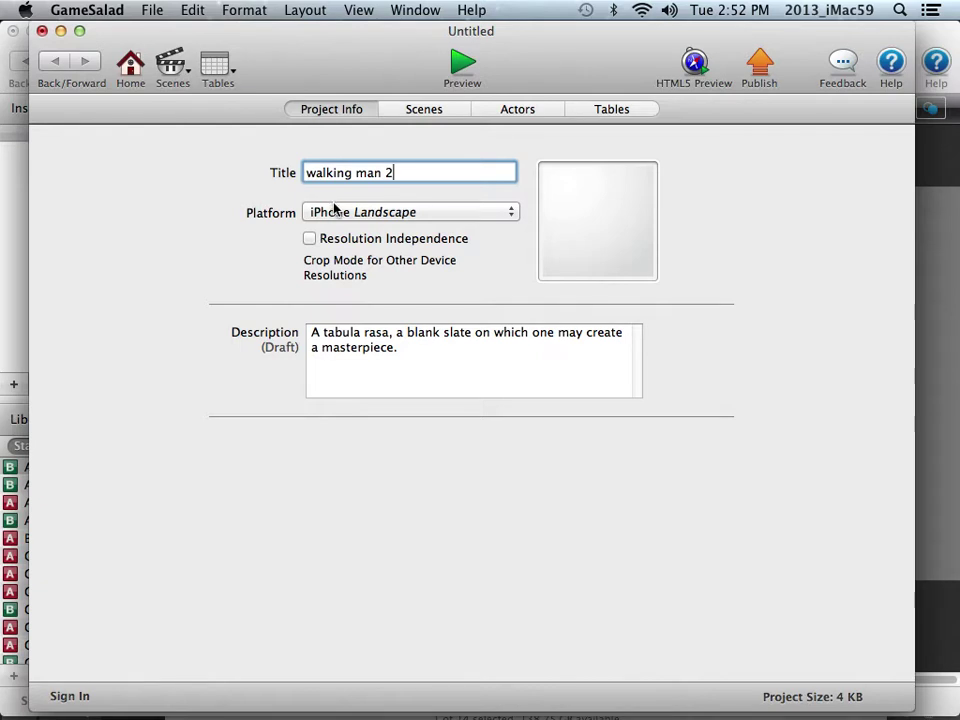
key(Tab)
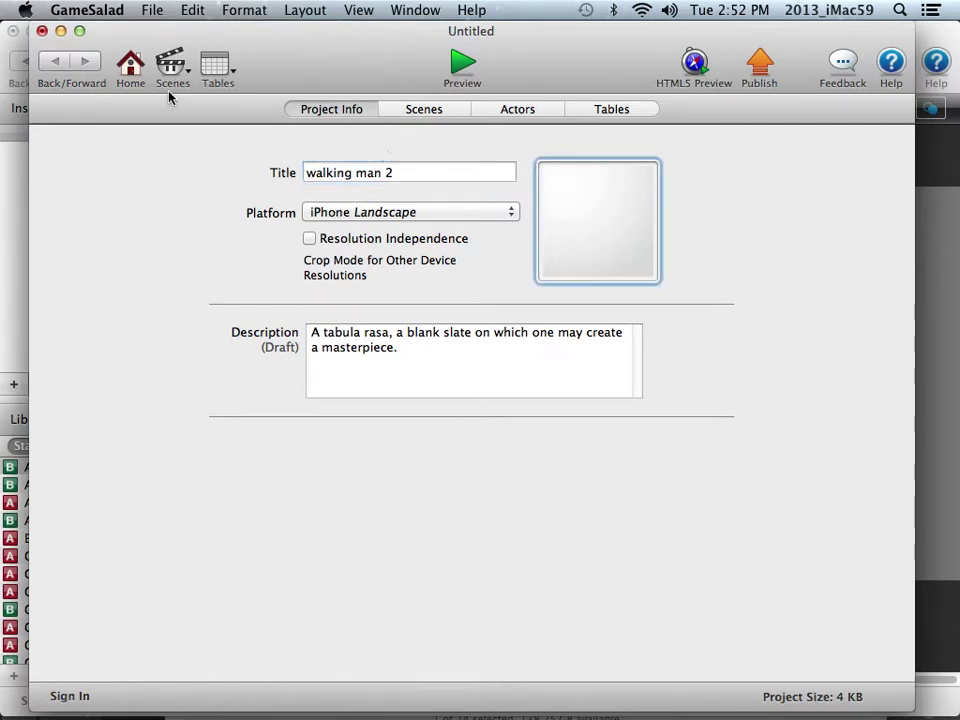
click(79, 31)
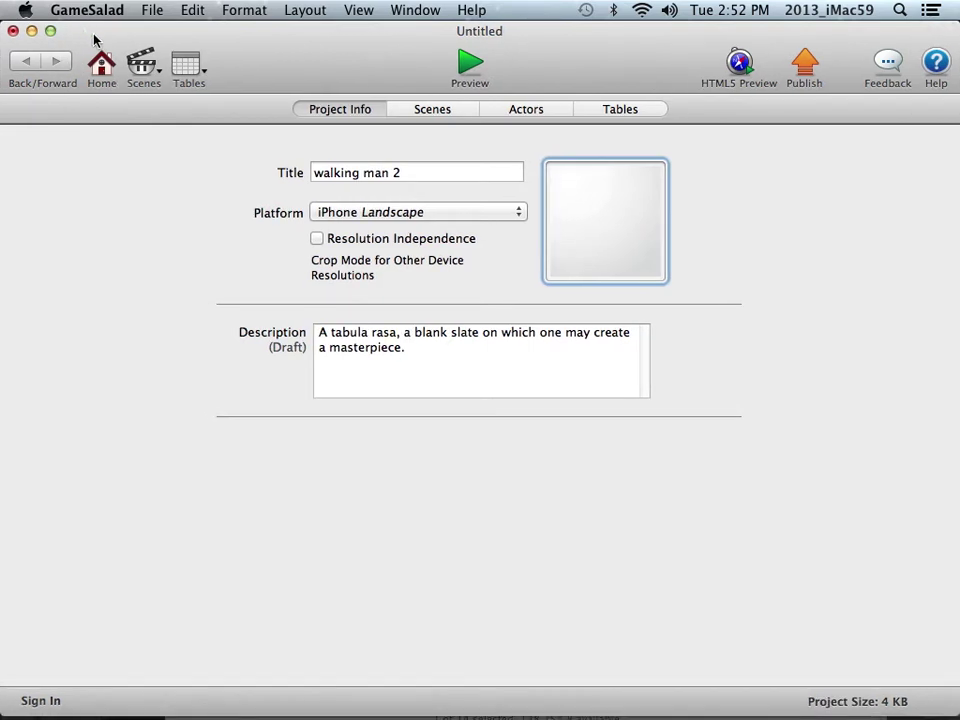
click(432, 110)
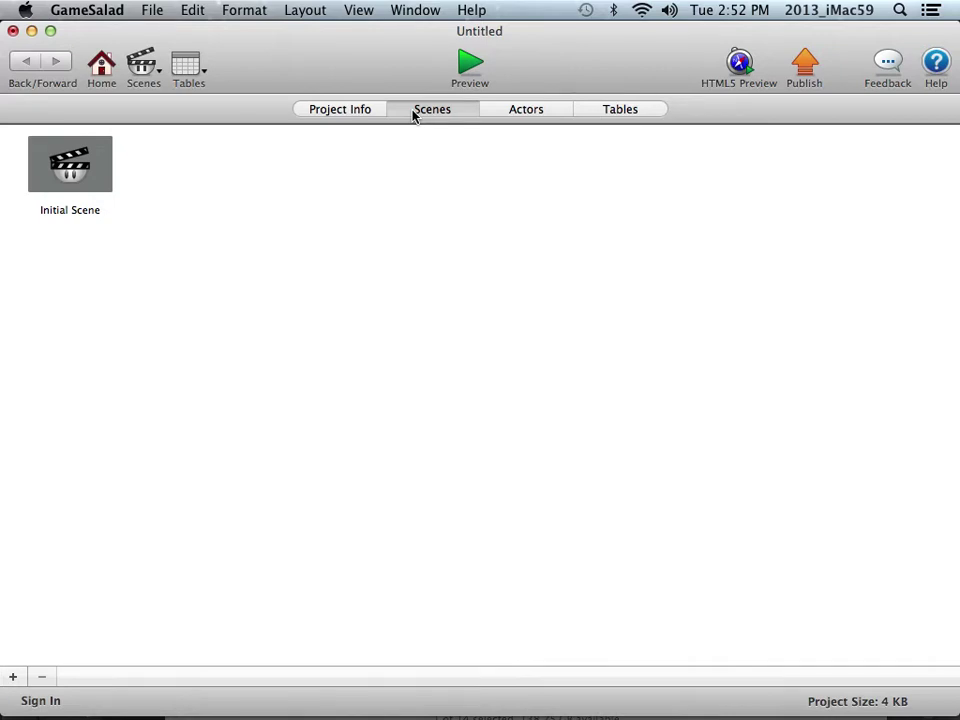
In Initial Scene, add an actor named 'walking man' and place it on the stage's right side
double_click(69, 172)
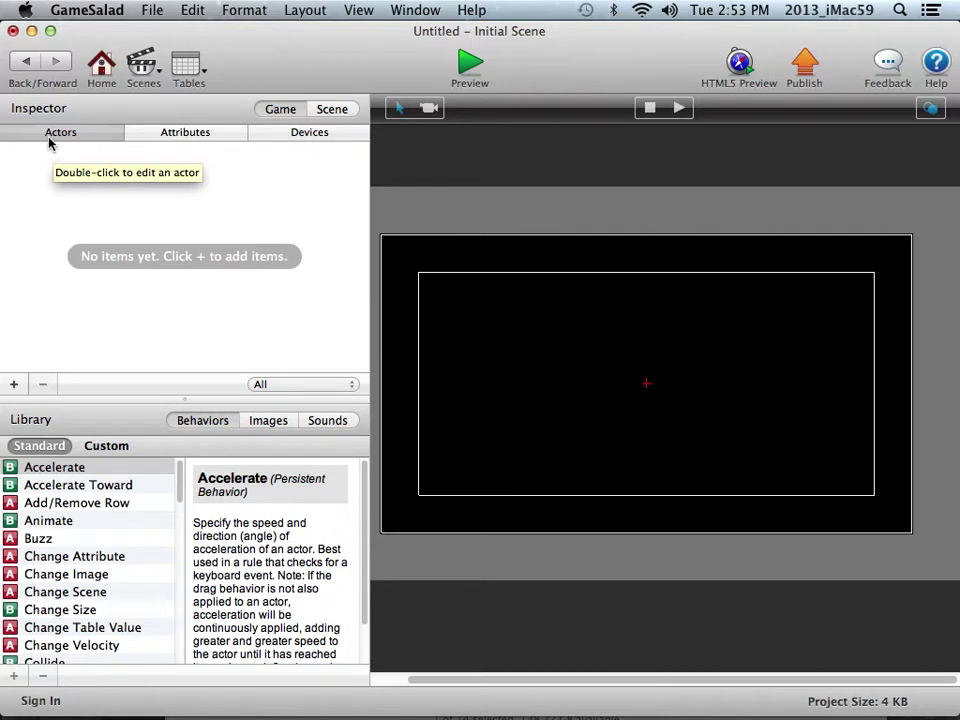
click(14, 385)
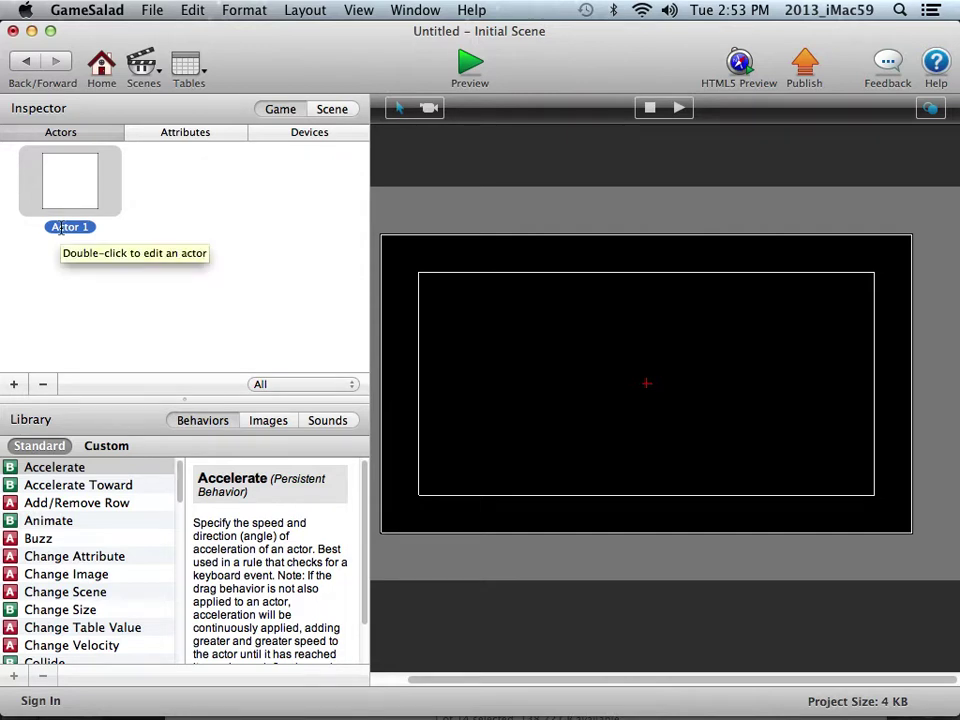
click(60, 228)
drag(55, 228, 99, 230)
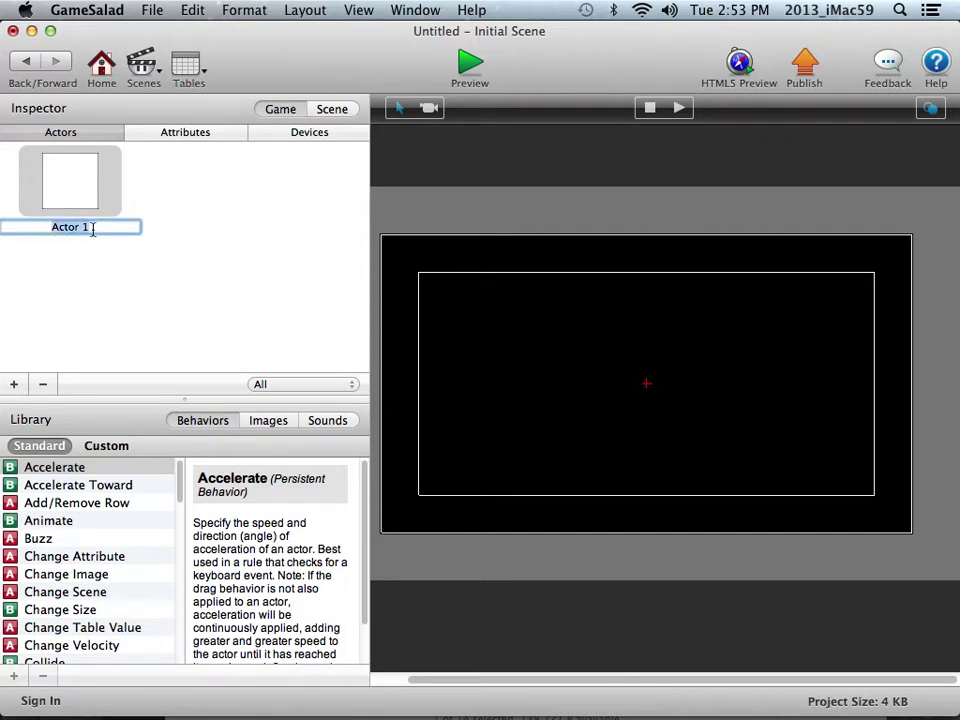
text(walking man)
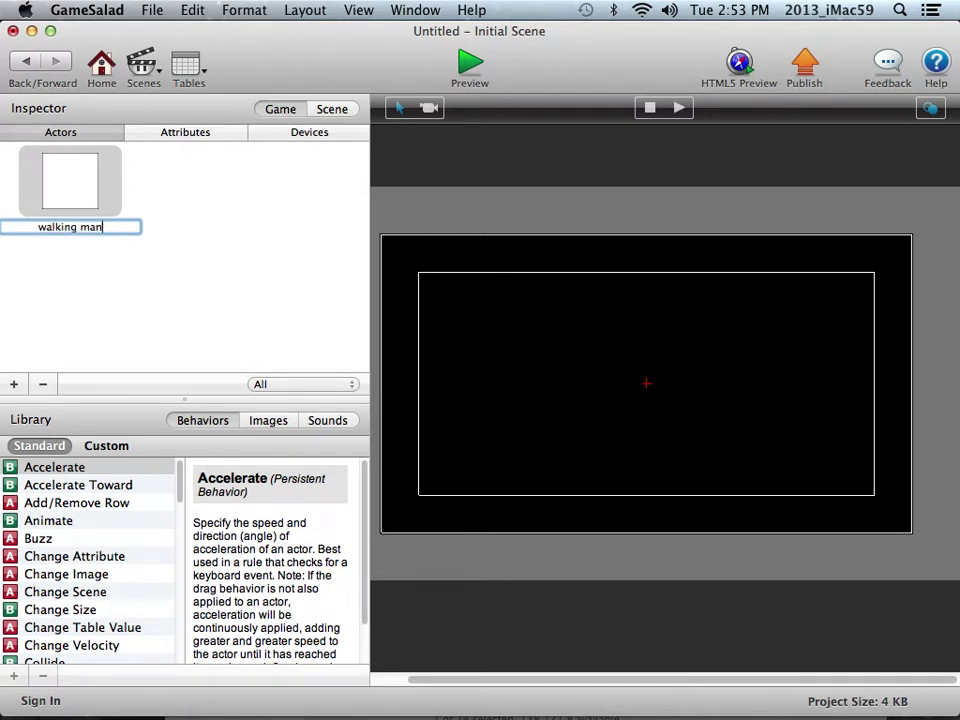
key(Return)
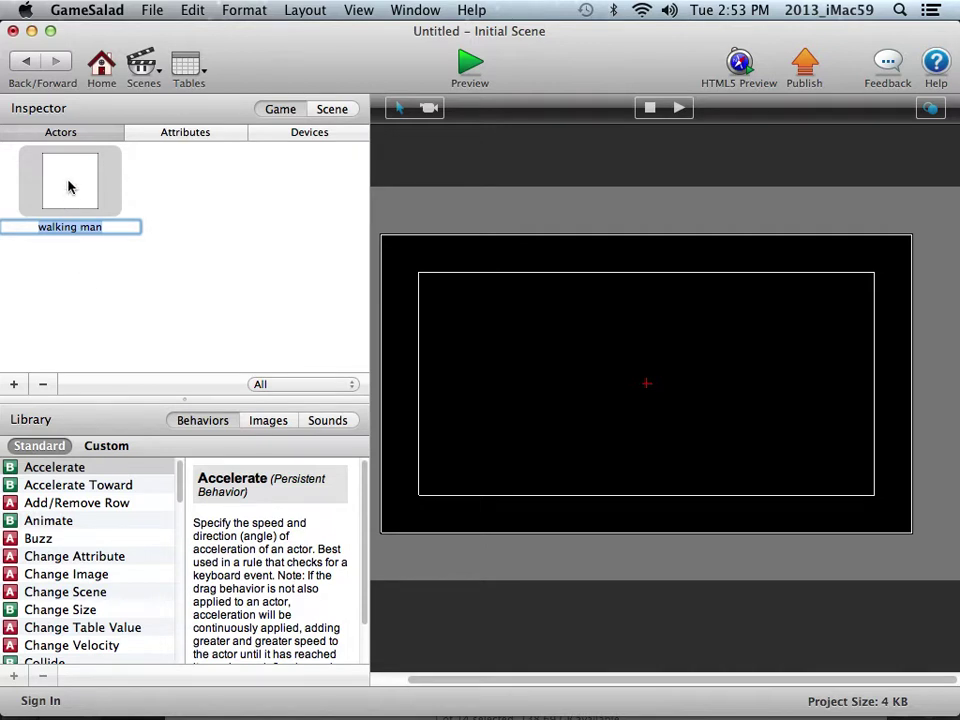
drag(69, 186, 783, 411)
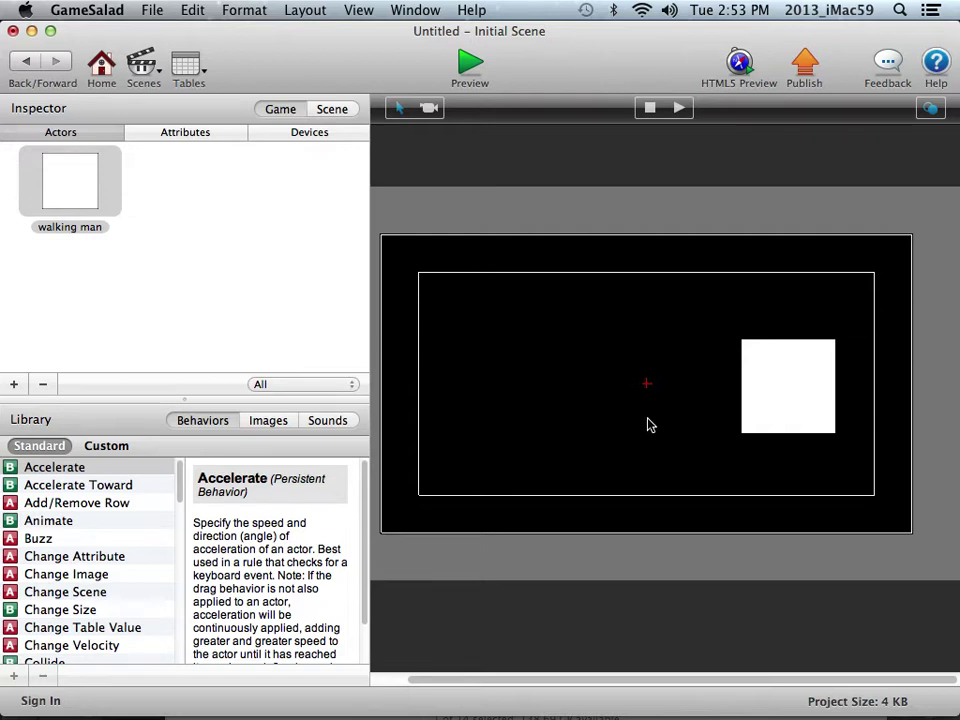
Open the walking man actor's editor and unlock its behaviours
click(757, 419)
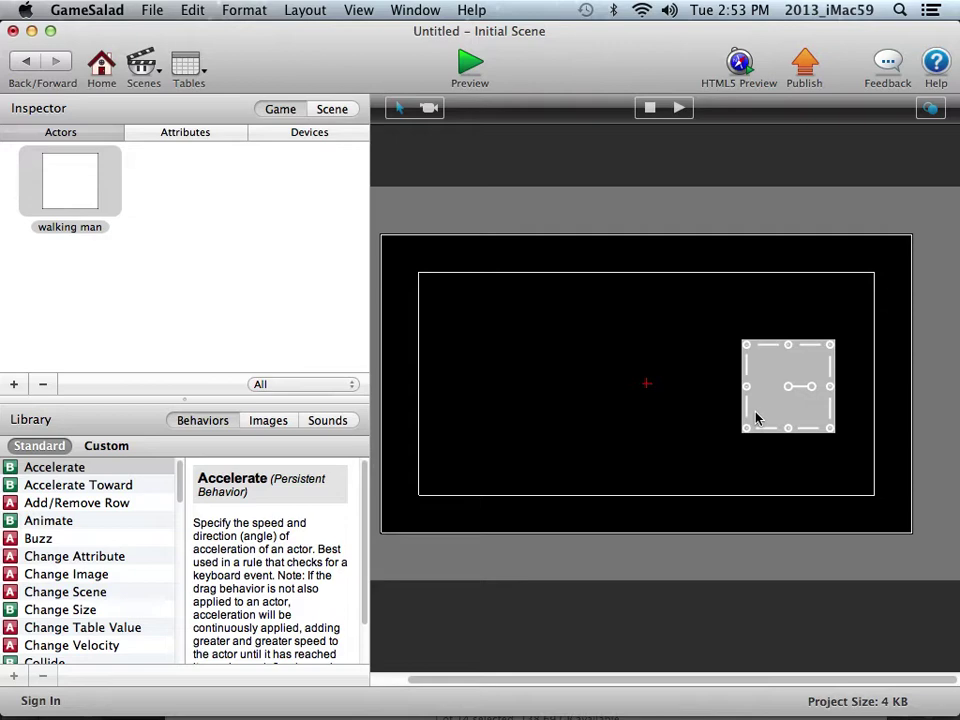
double_click(757, 419)
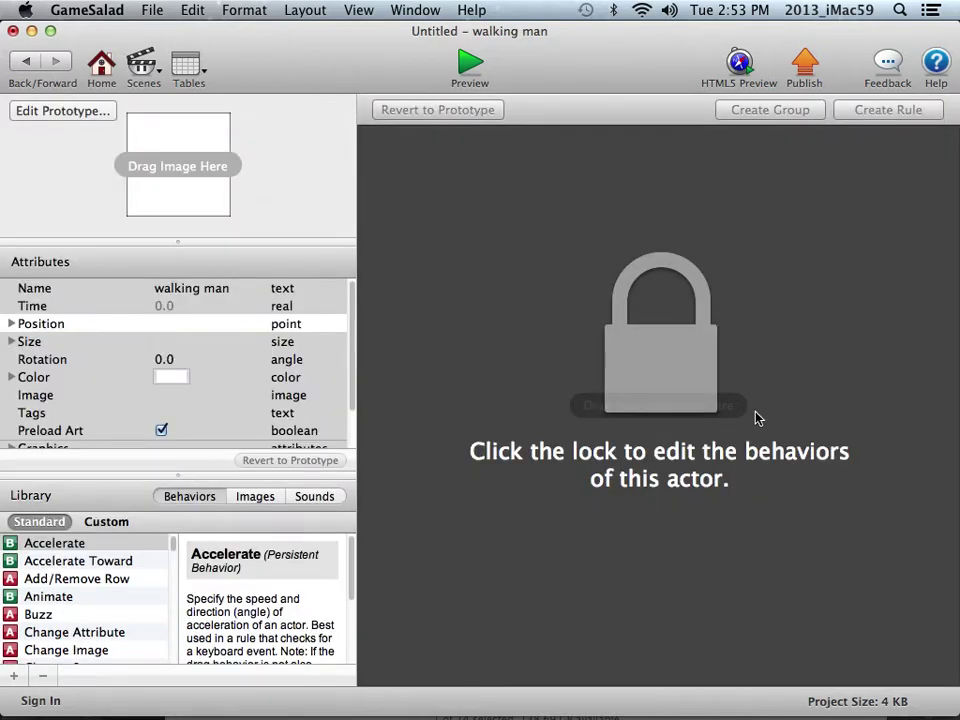
click(679, 389)
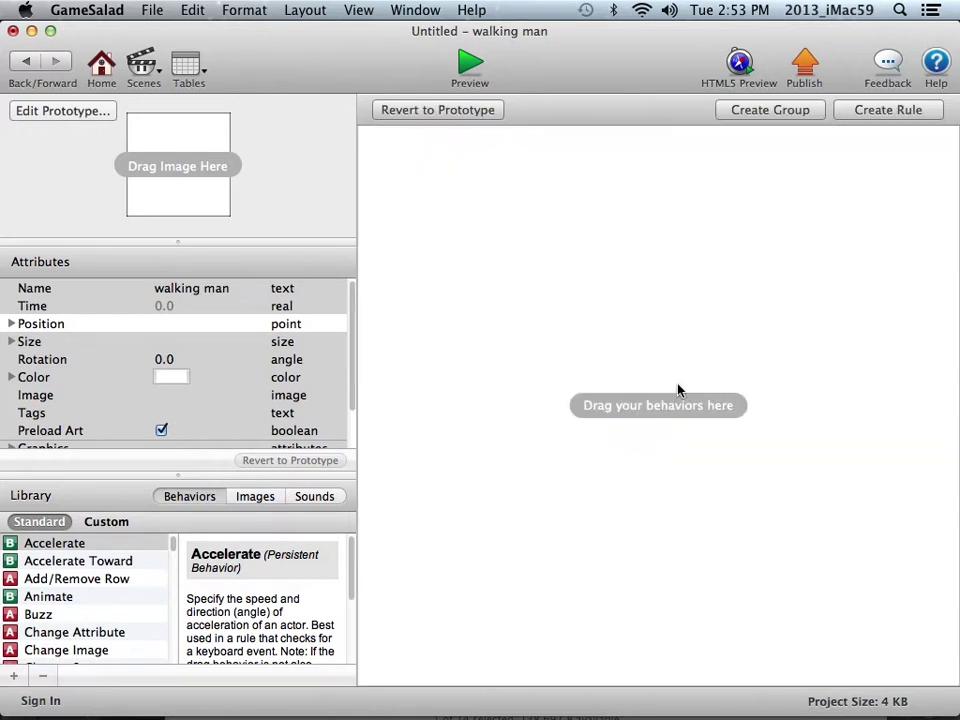
Create a rule whose condition is the up arrow key being down
click(850, 119)
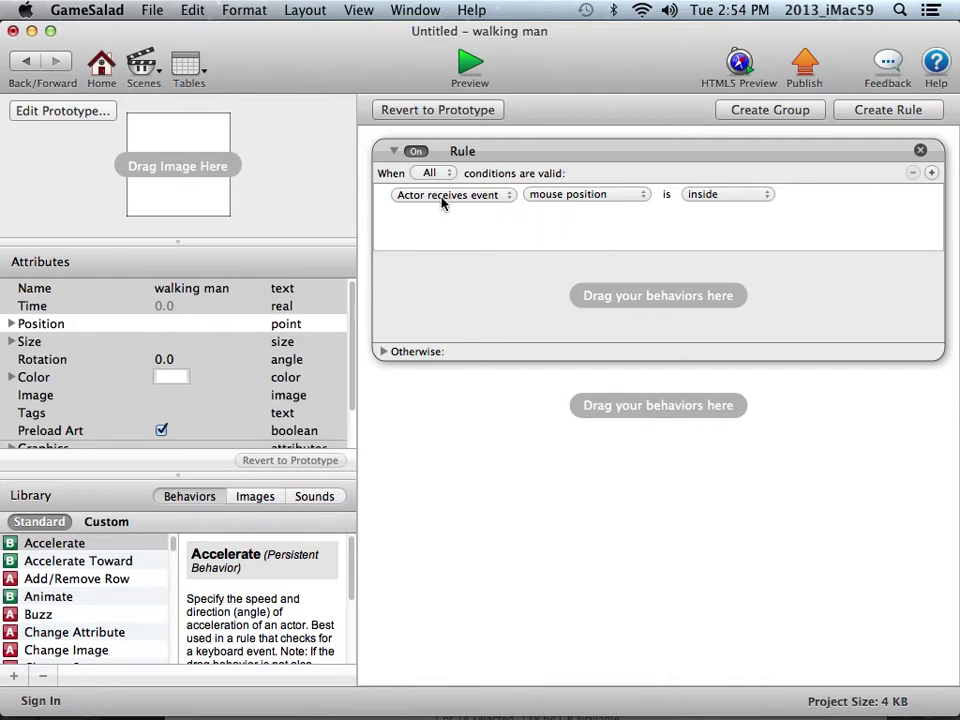
click(553, 197)
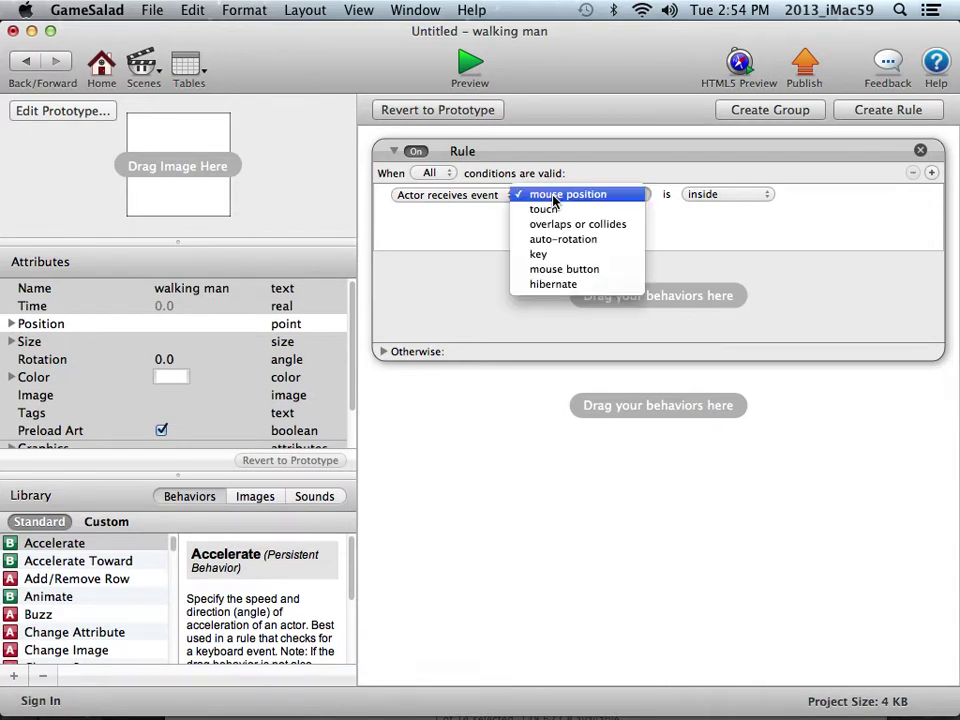
click(553, 255)
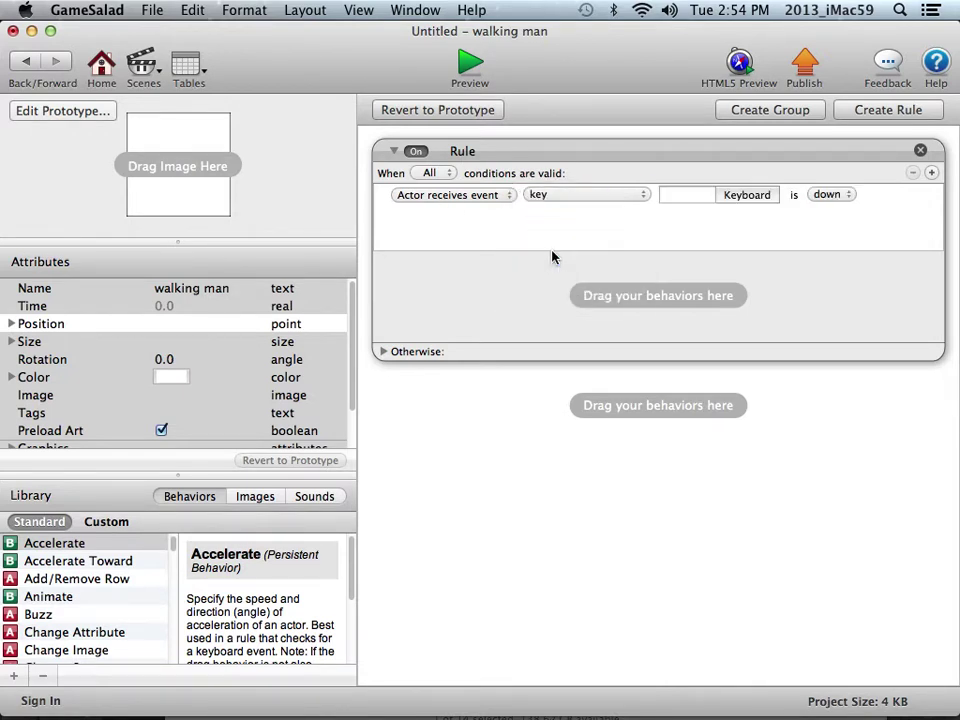
click(747, 196)
drag(771, 199, 510, 266)
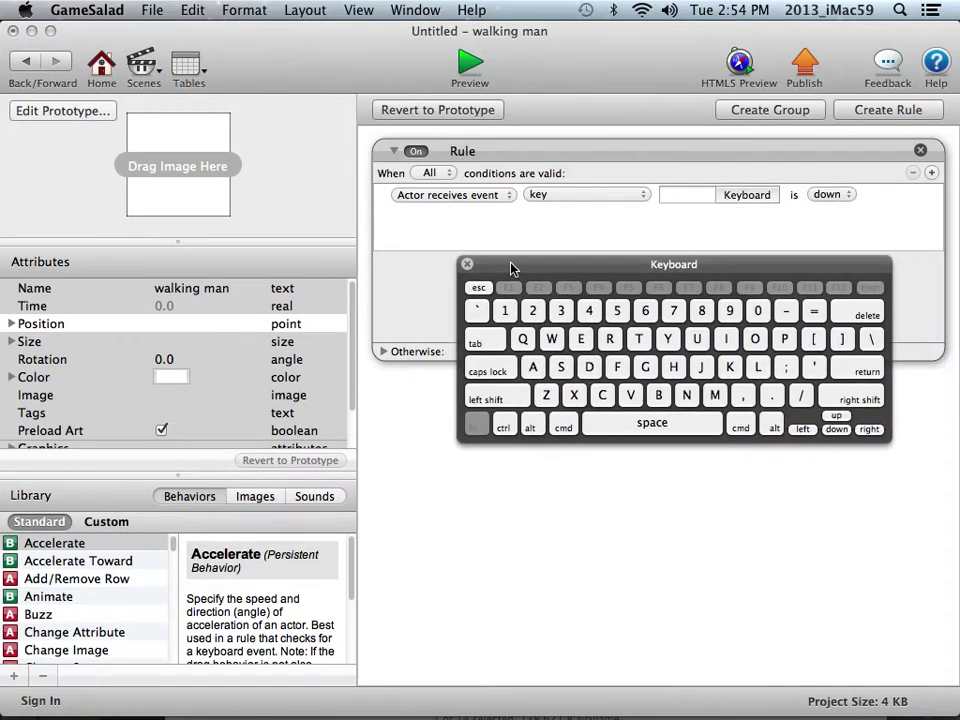
click(834, 418)
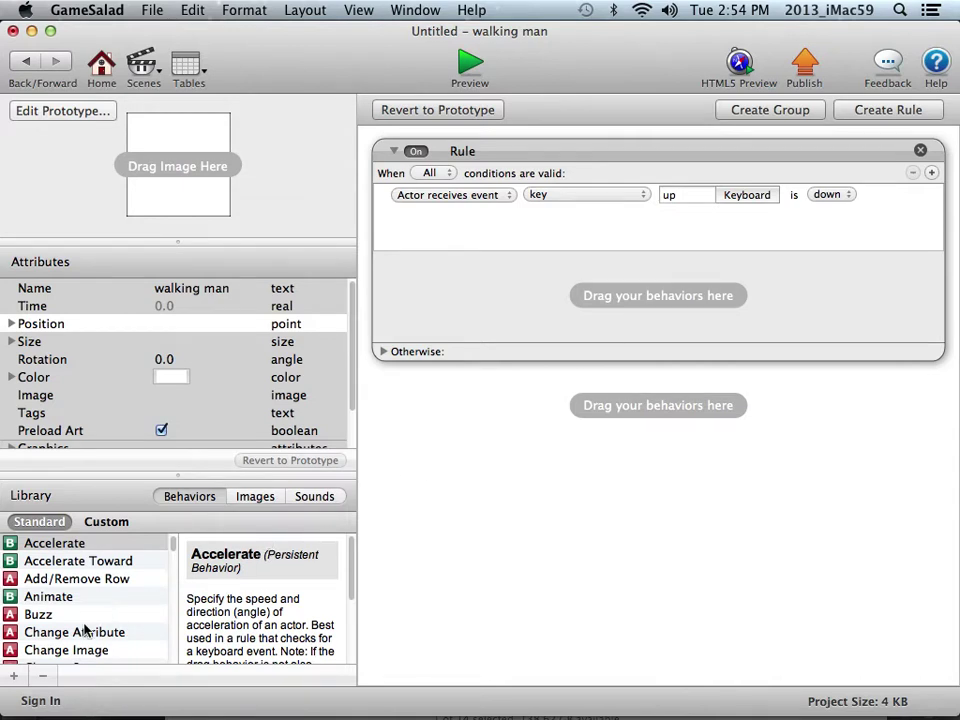
click(12, 634)
Add a Change Attribute to the up-key rule setting self.Motion.Linear Velocity.Y to 50
drag(12, 634, 459, 309)
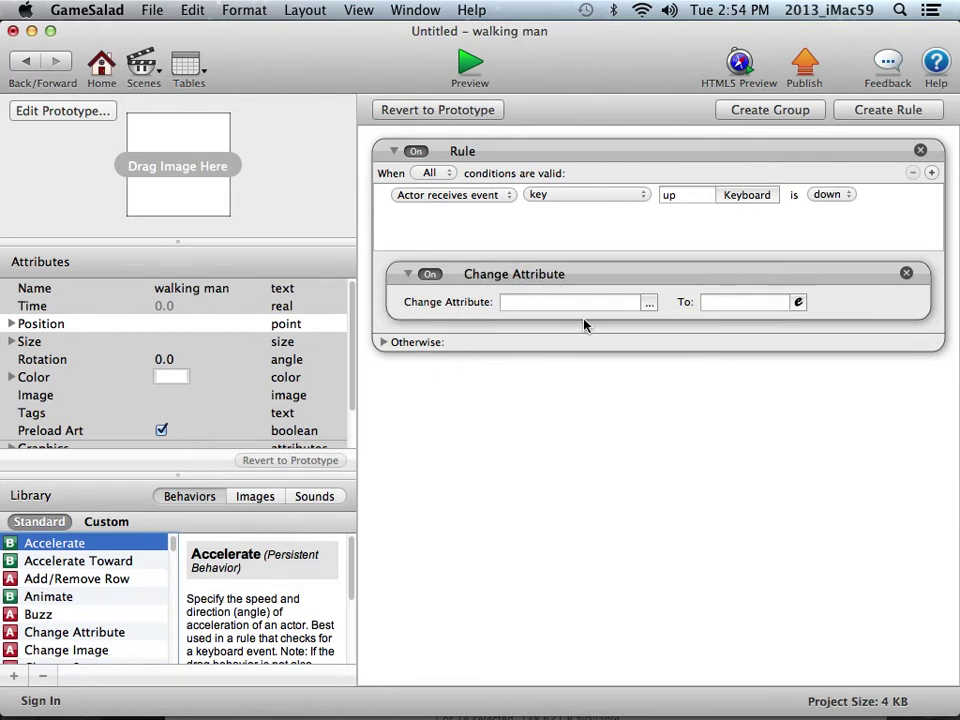
click(650, 304)
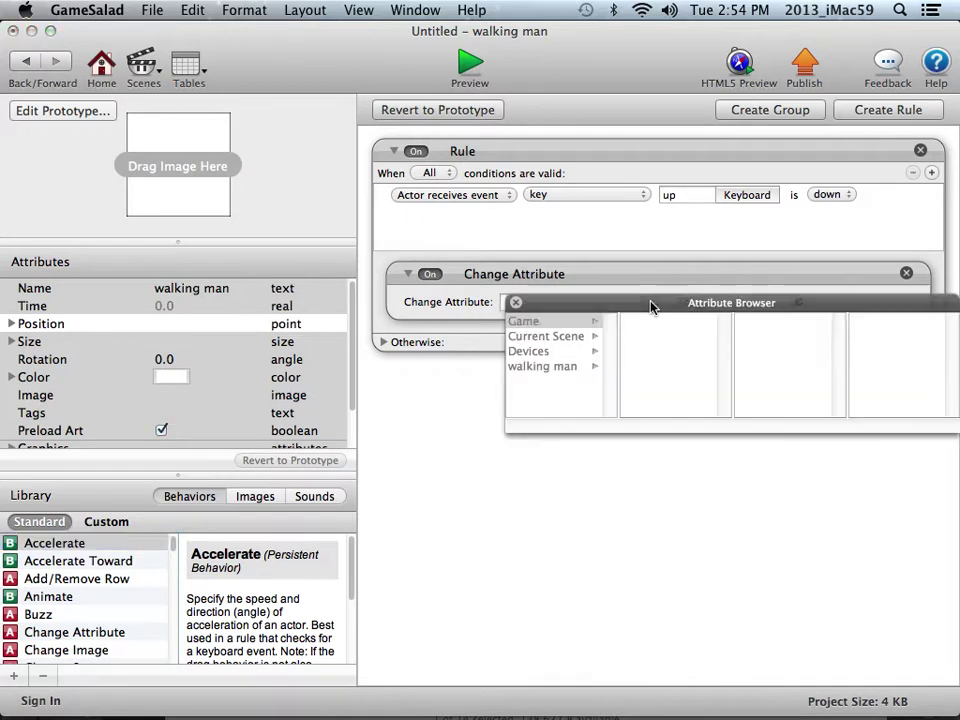
click(563, 369)
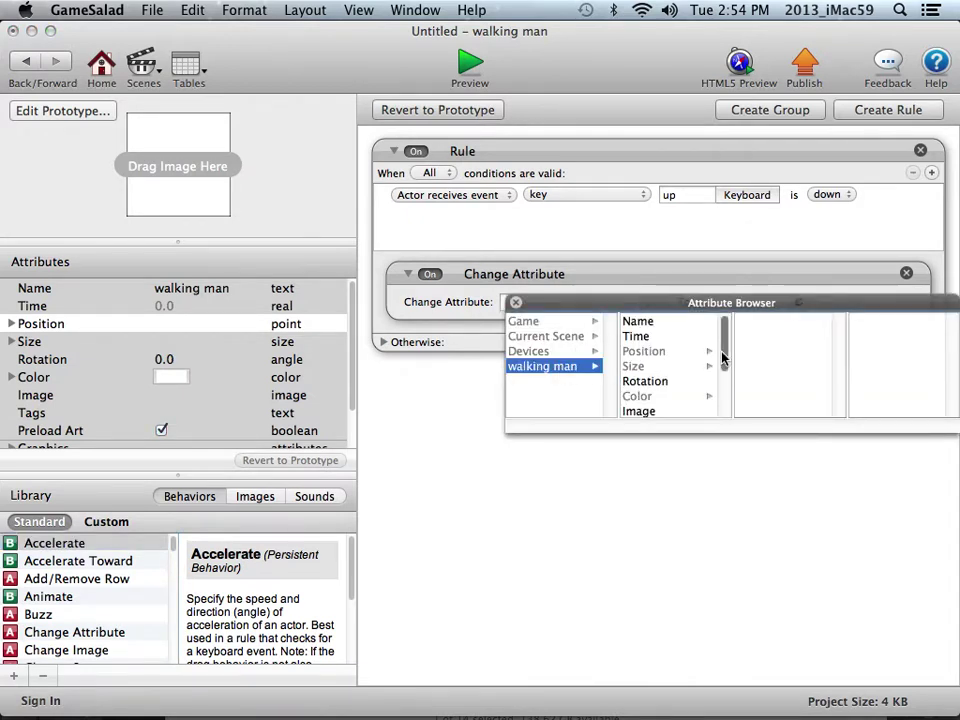
drag(724, 340, 731, 410)
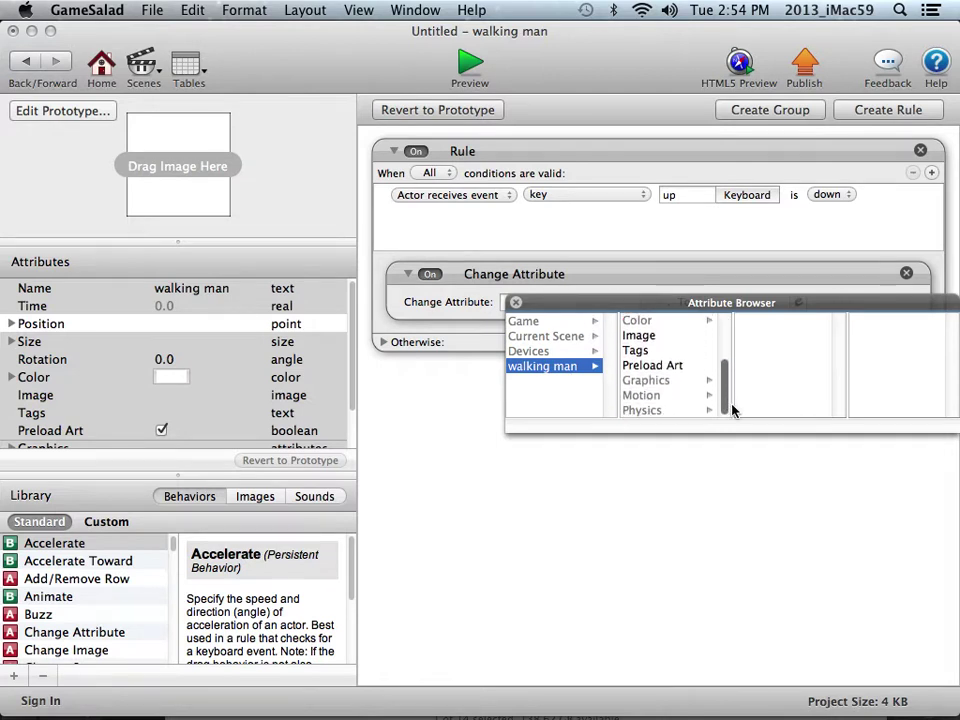
click(645, 398)
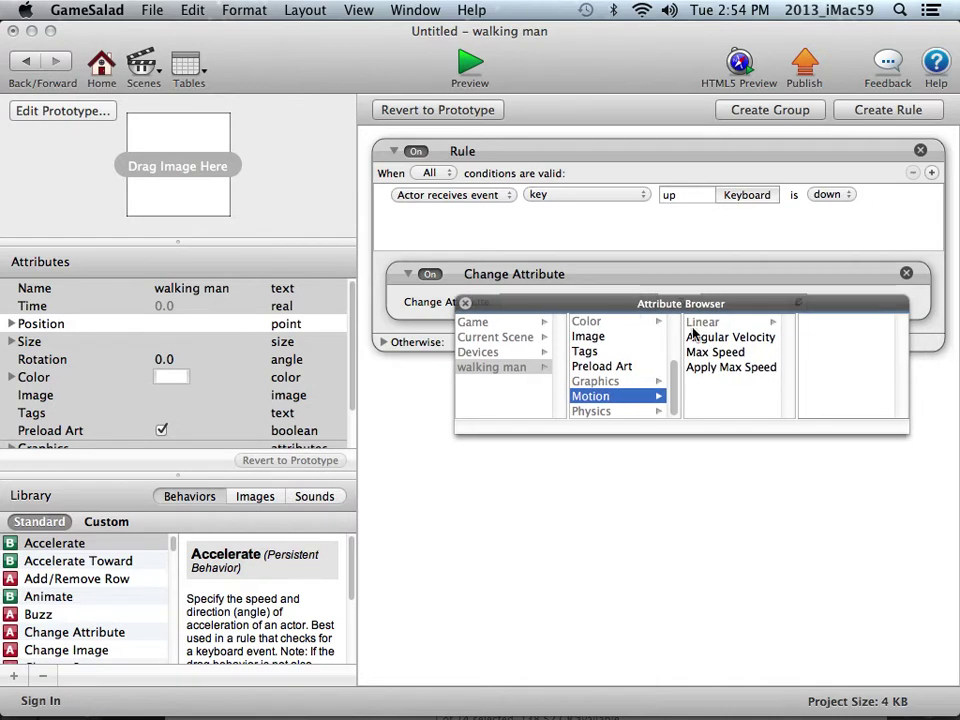
click(697, 323)
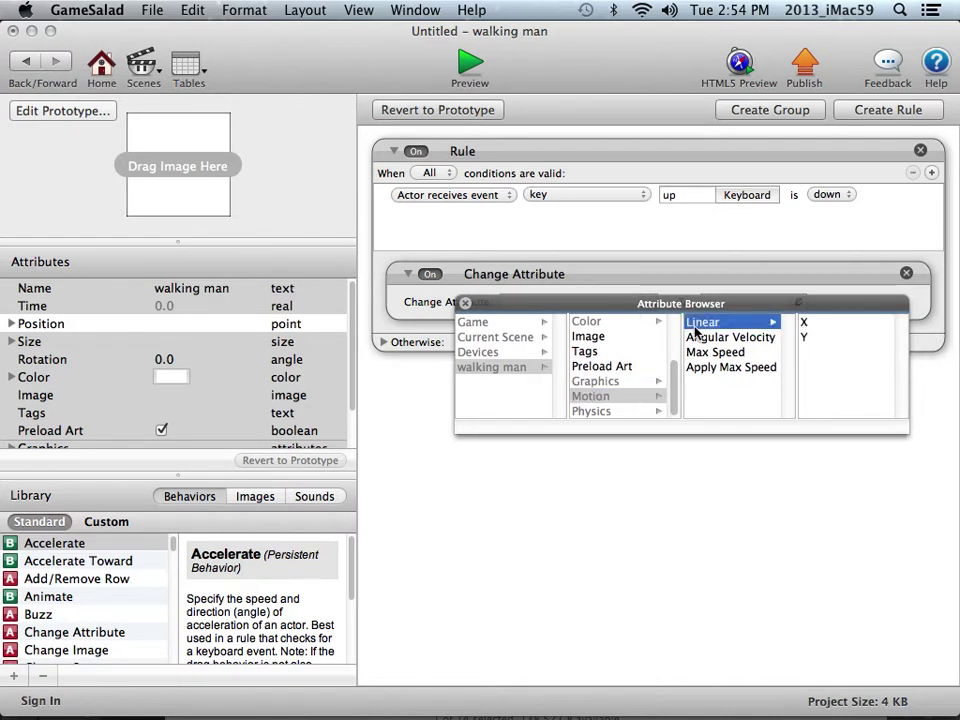
click(806, 339)
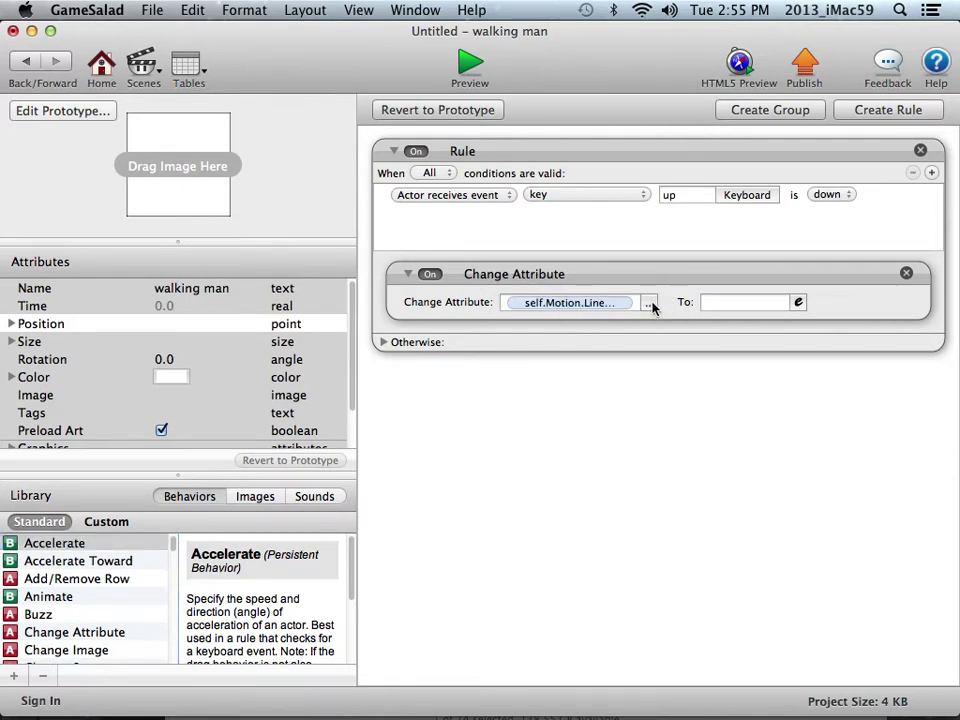
click(745, 302)
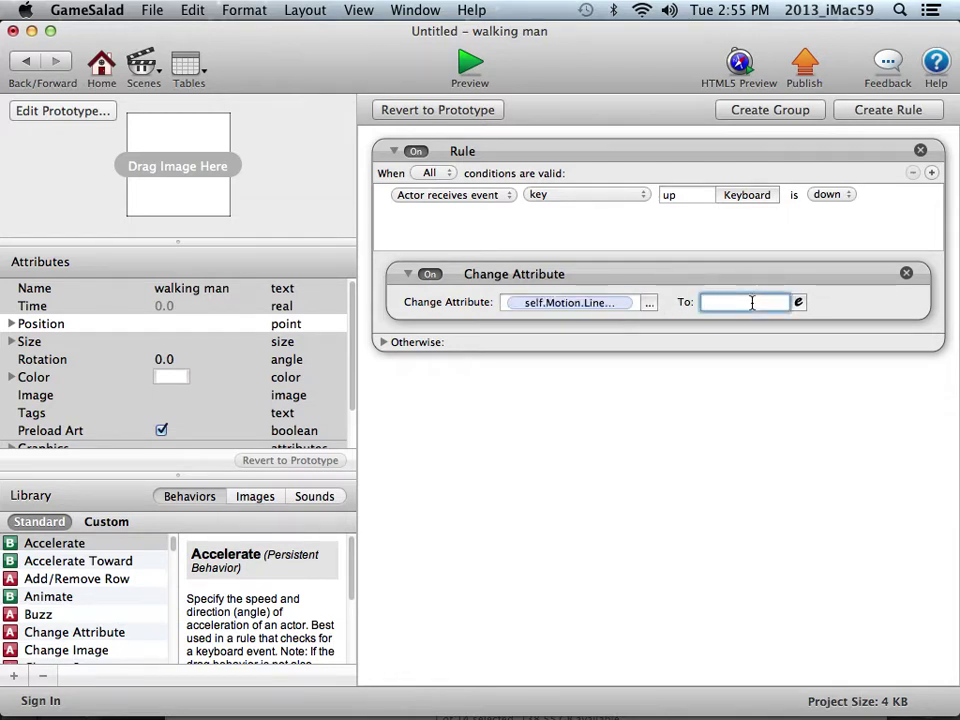
text(50)
Copy the velocity change into the rule's Otherwise section with its value set to 0
click(383, 343)
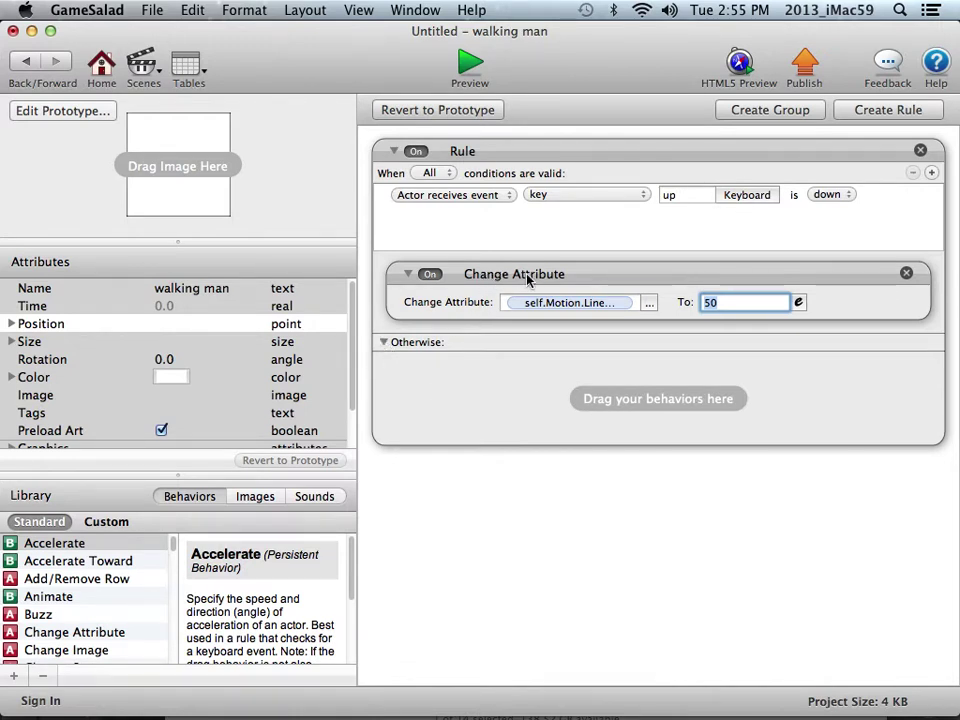
alt+drag(527, 279, 537, 398)
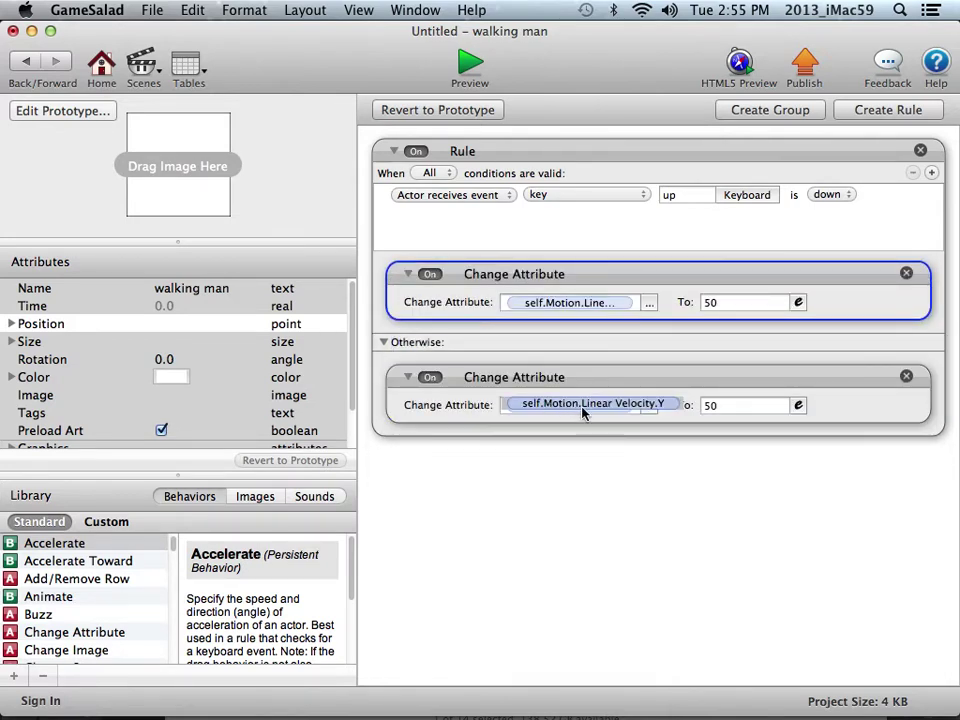
click(732, 405)
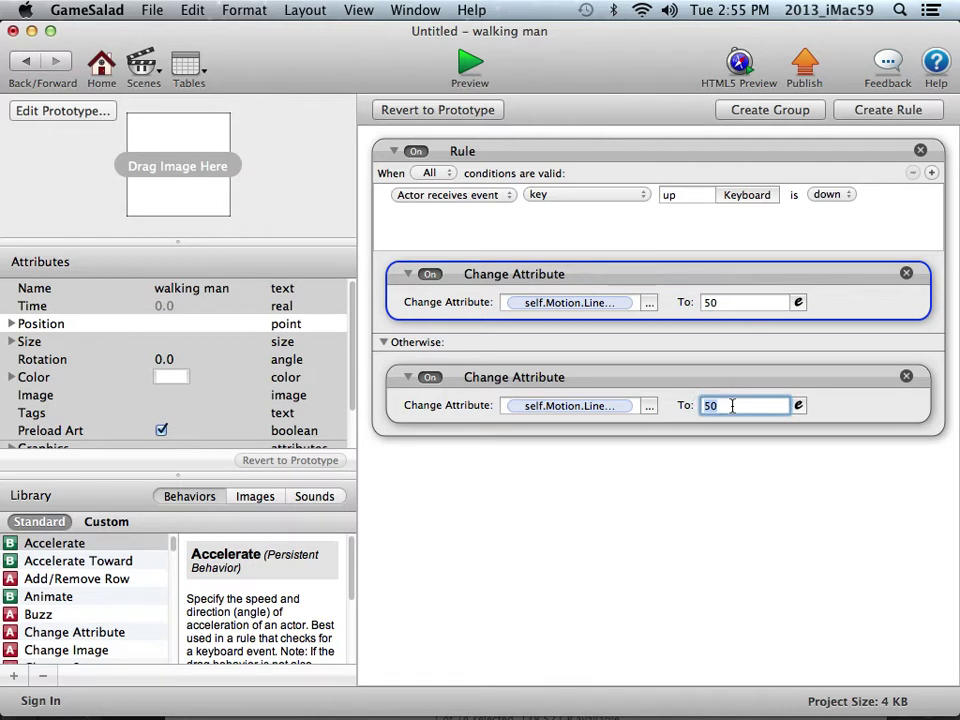
text(0)
click(621, 274)
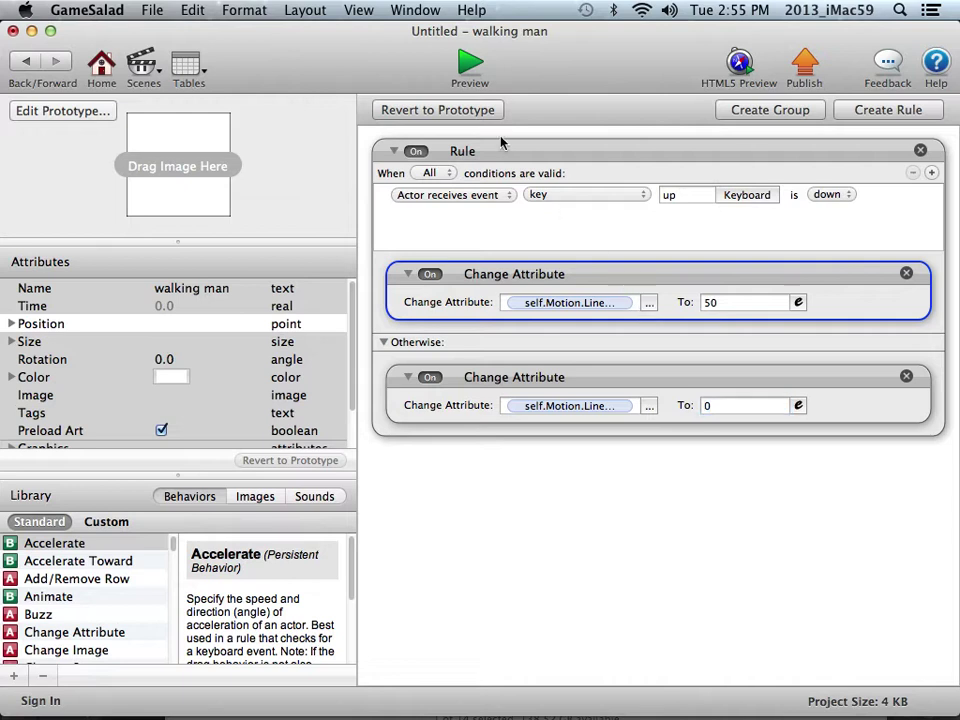
click(469, 66)
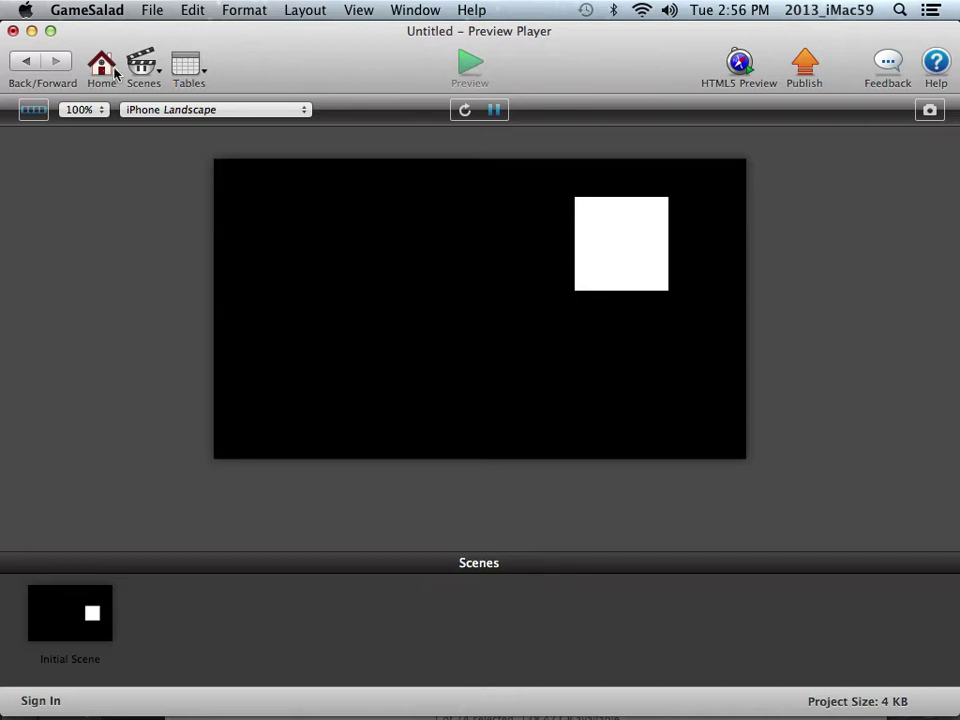
click(27, 63)
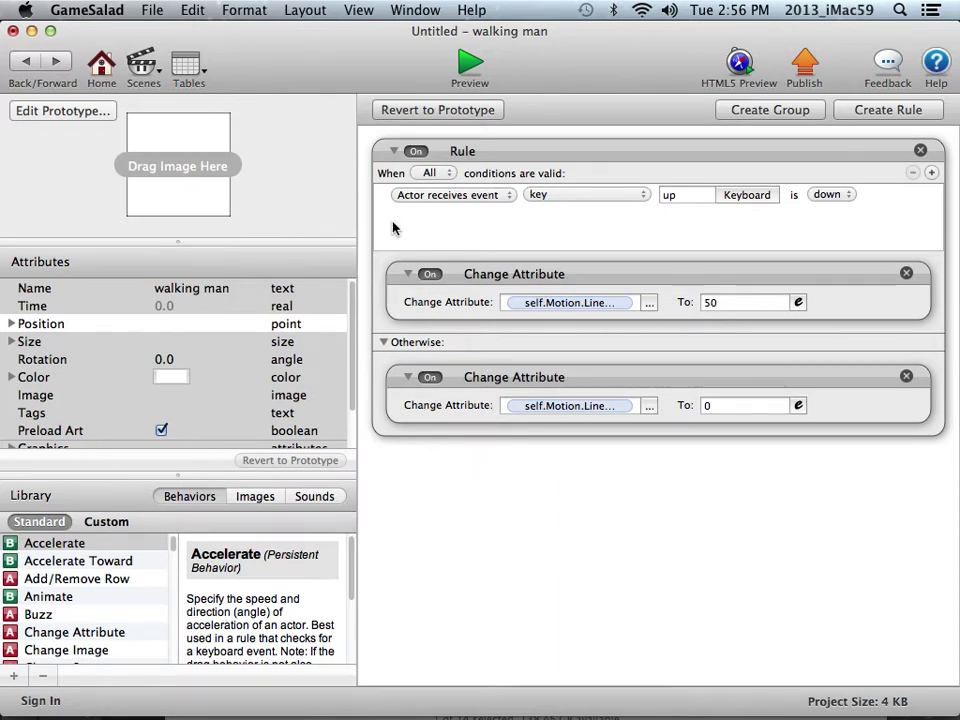
Collapse the up-key rule and retitle it 'up'
click(394, 151)
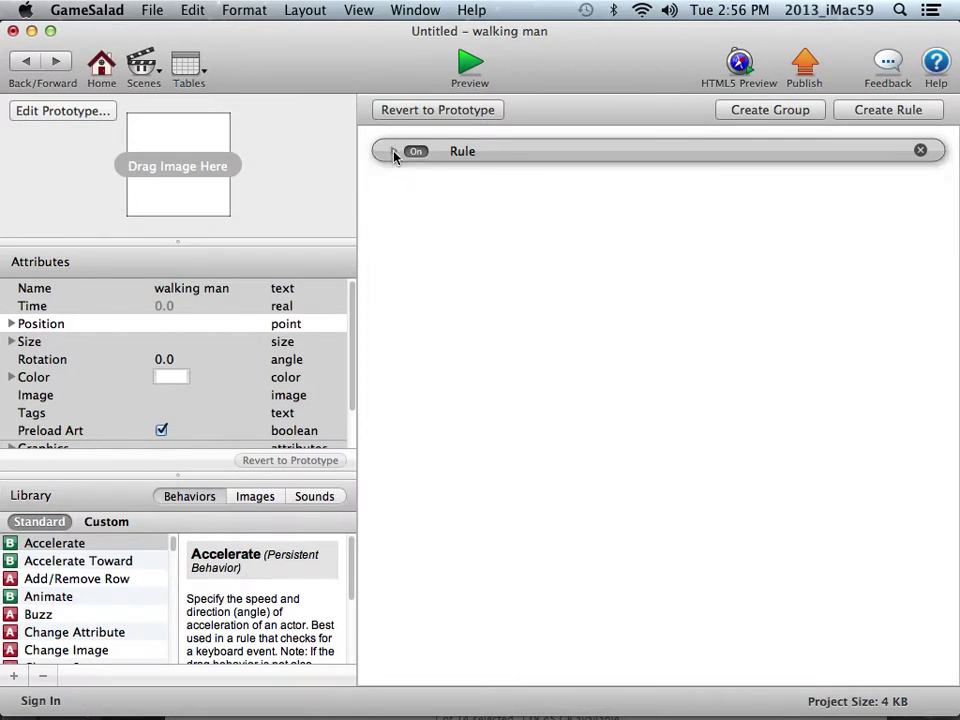
double_click(460, 153)
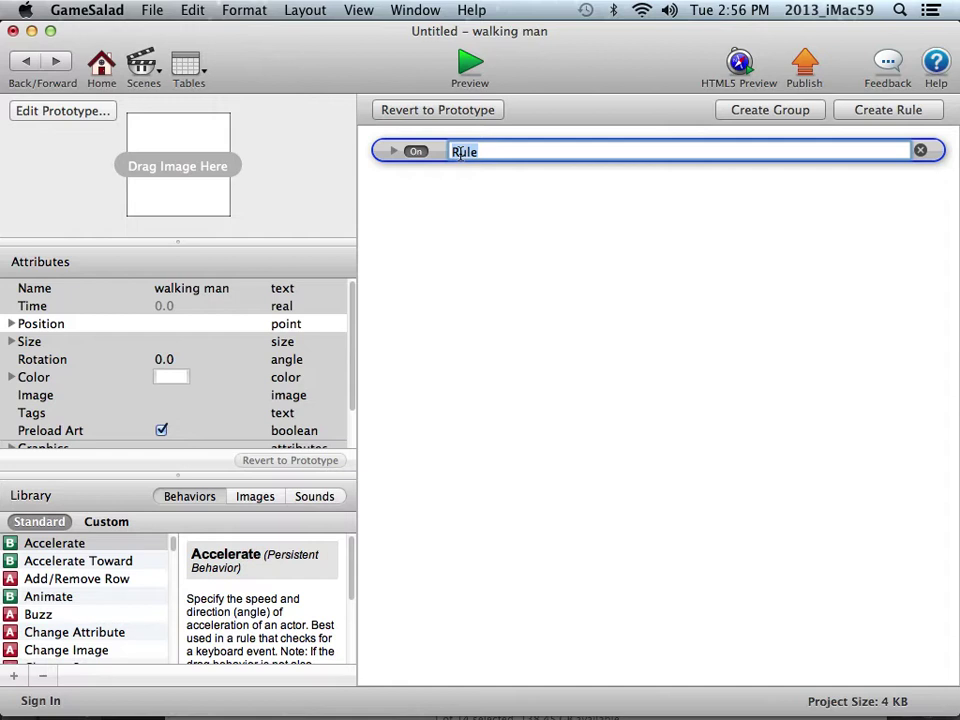
text(up)
key(Return)
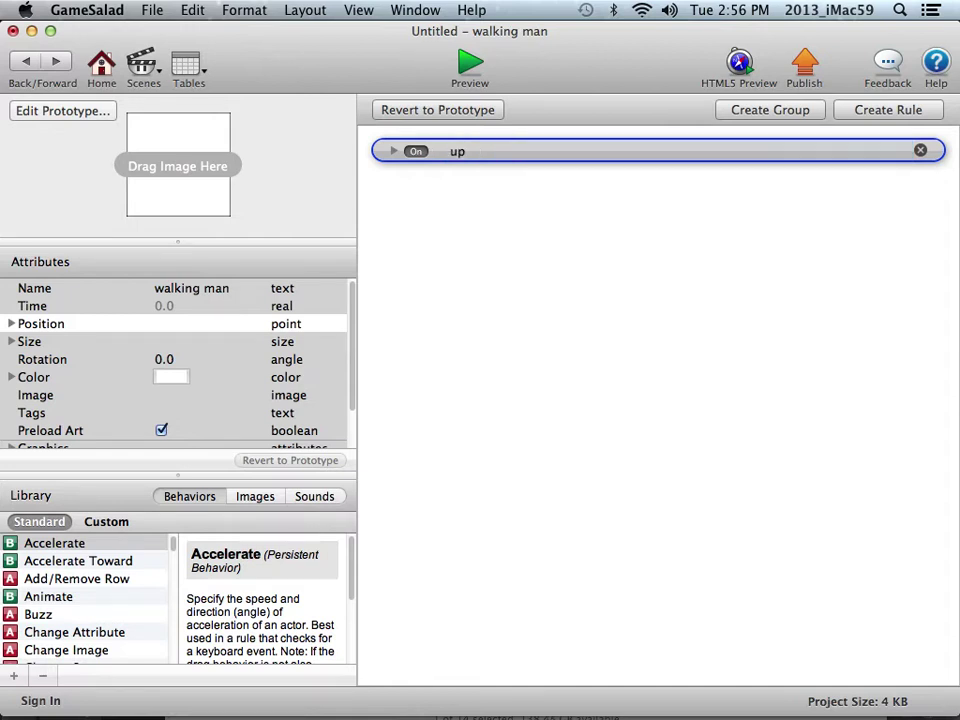
click(505, 193)
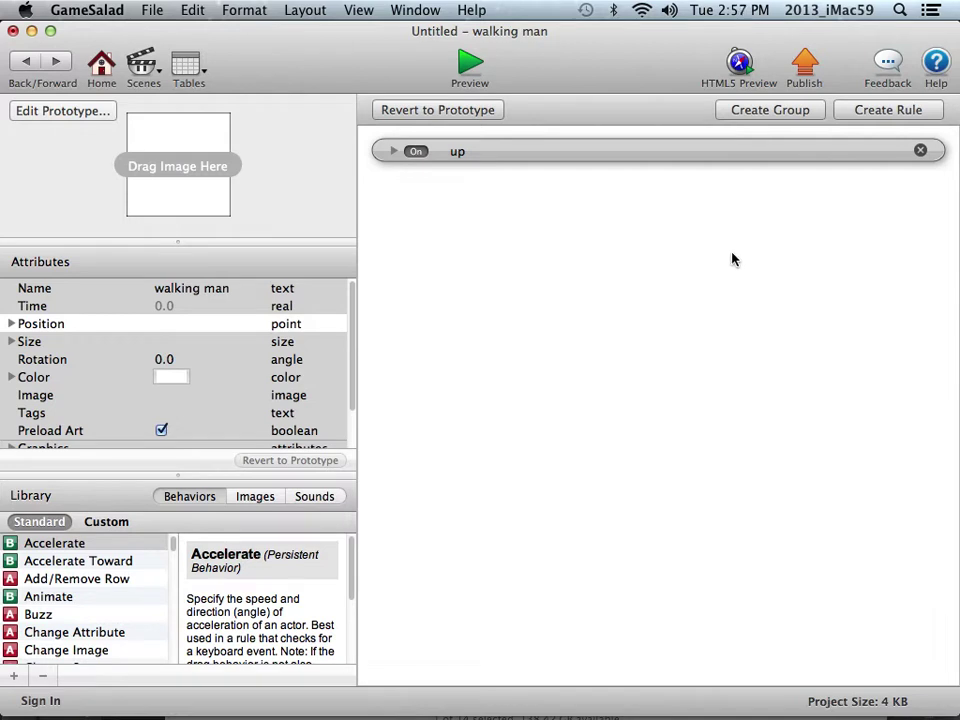
Create a second rule triggered when the down arrow key is down
click(927, 111)
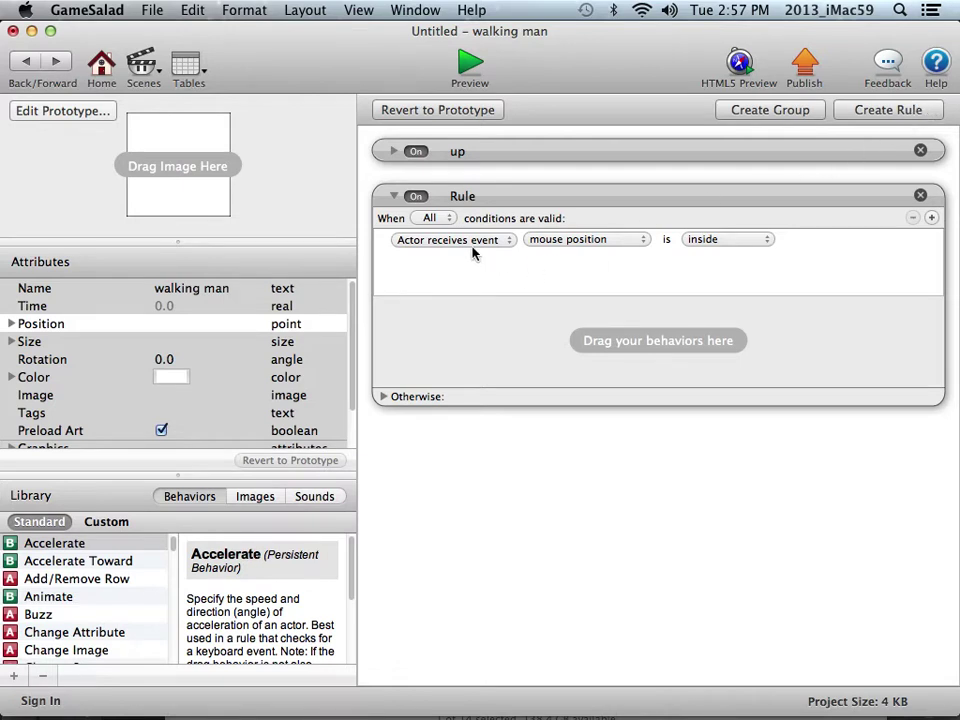
click(534, 239)
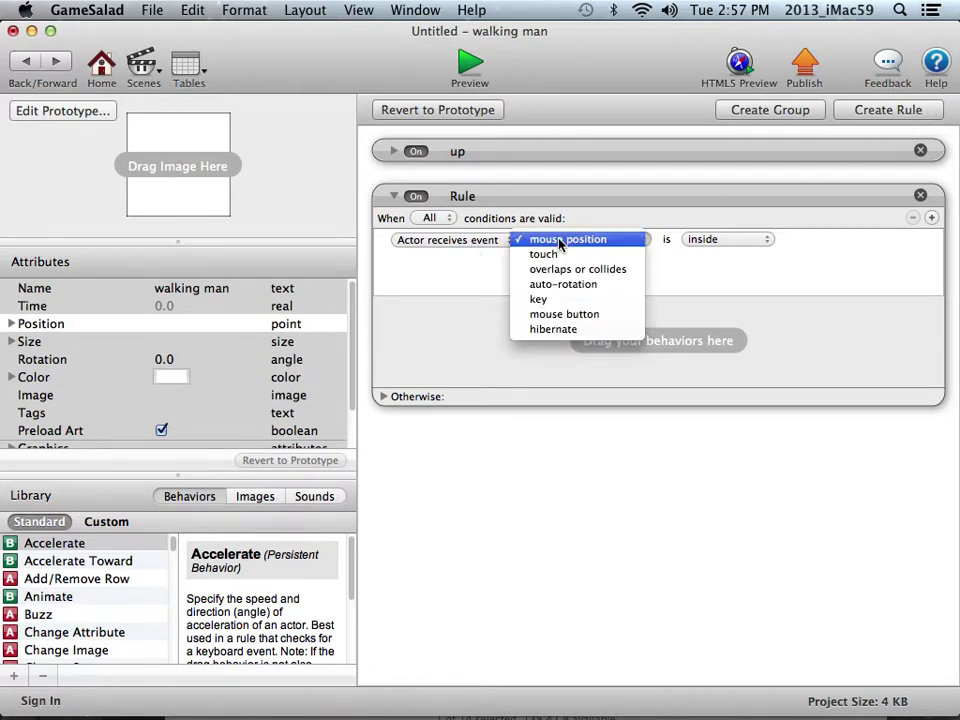
click(550, 302)
click(750, 241)
drag(764, 240, 560, 271)
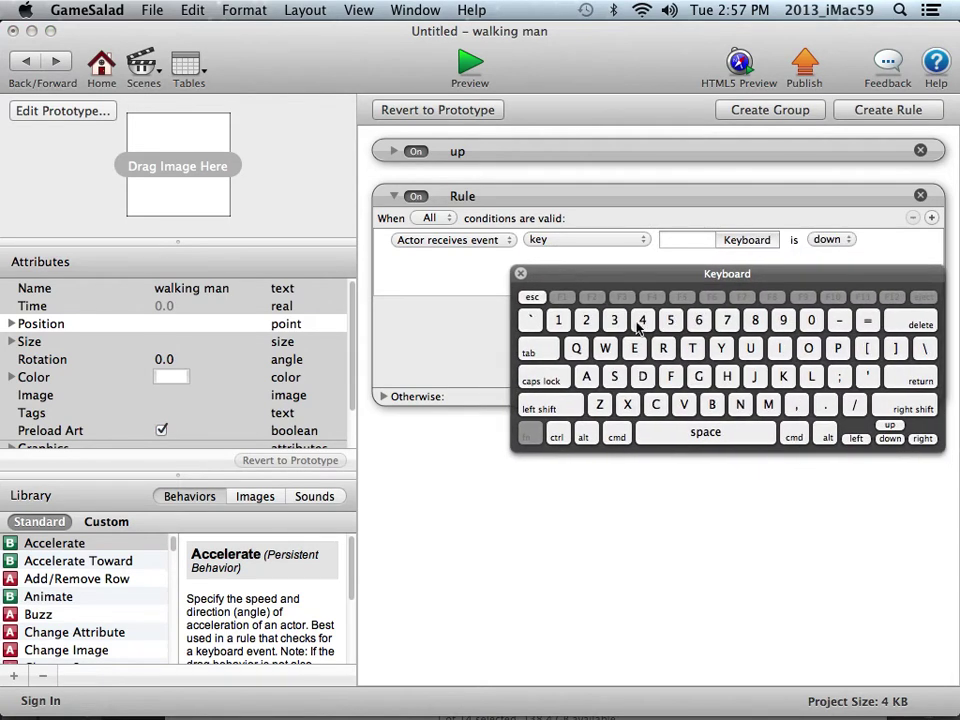
click(889, 440)
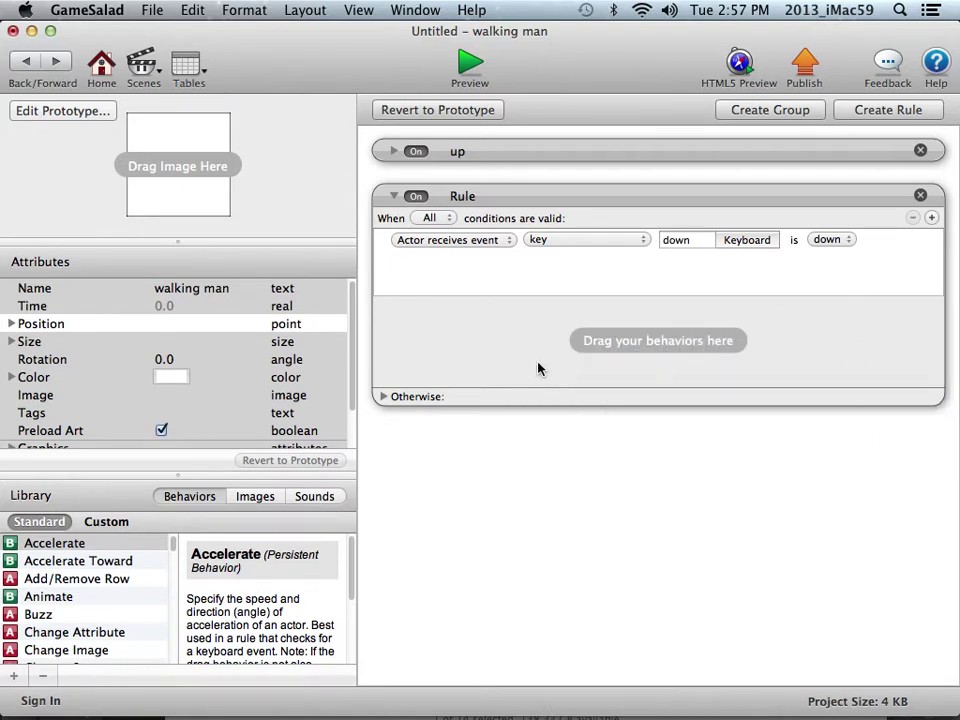
Add a Change Attribute setting self.Motion.Linear Velocity.Y to -50 in the down rule
drag(18, 636, 474, 341)
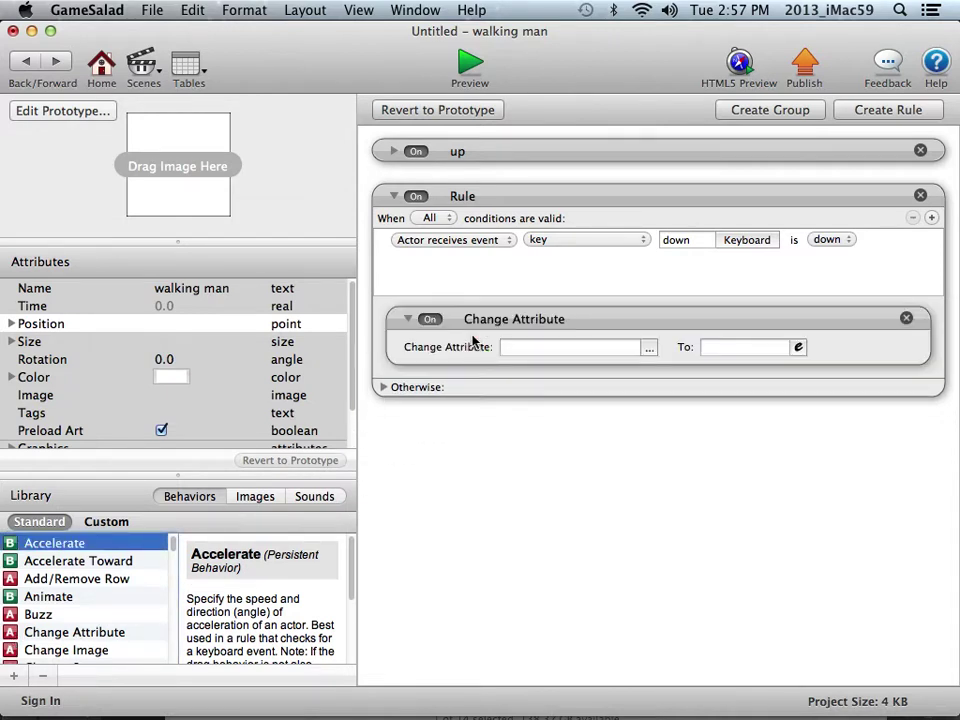
click(649, 347)
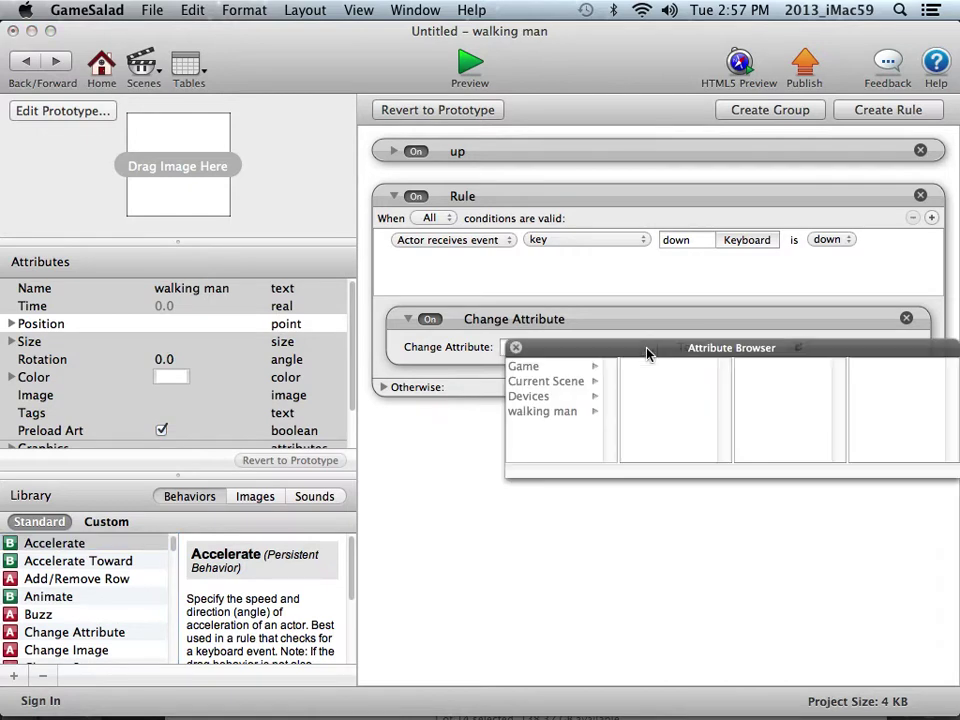
click(553, 412)
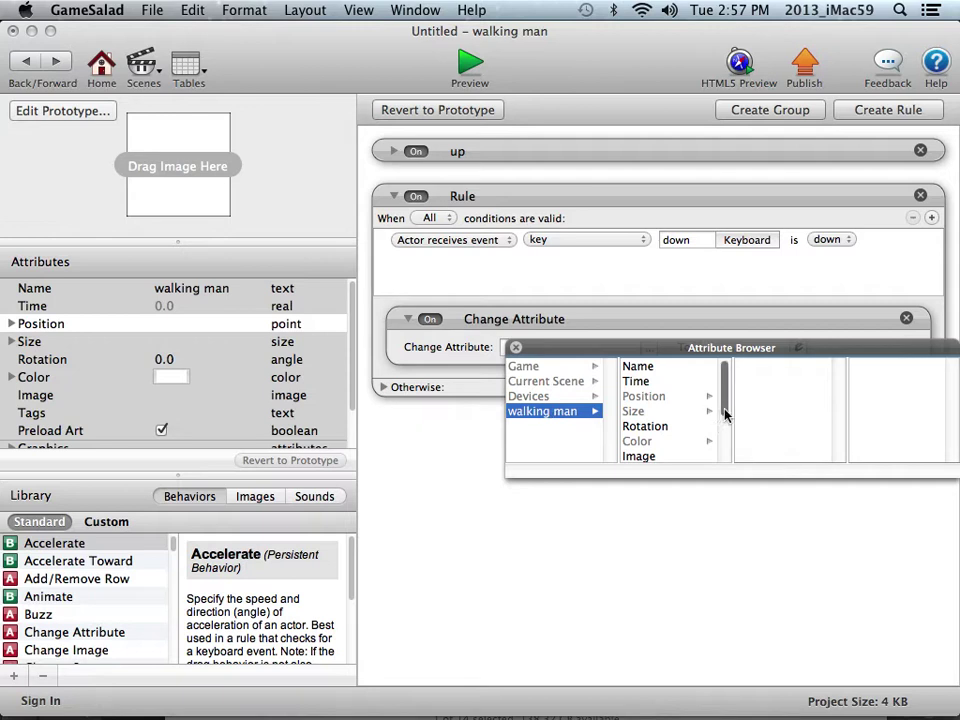
scroll(725, 415, down, 3)
click(660, 442)
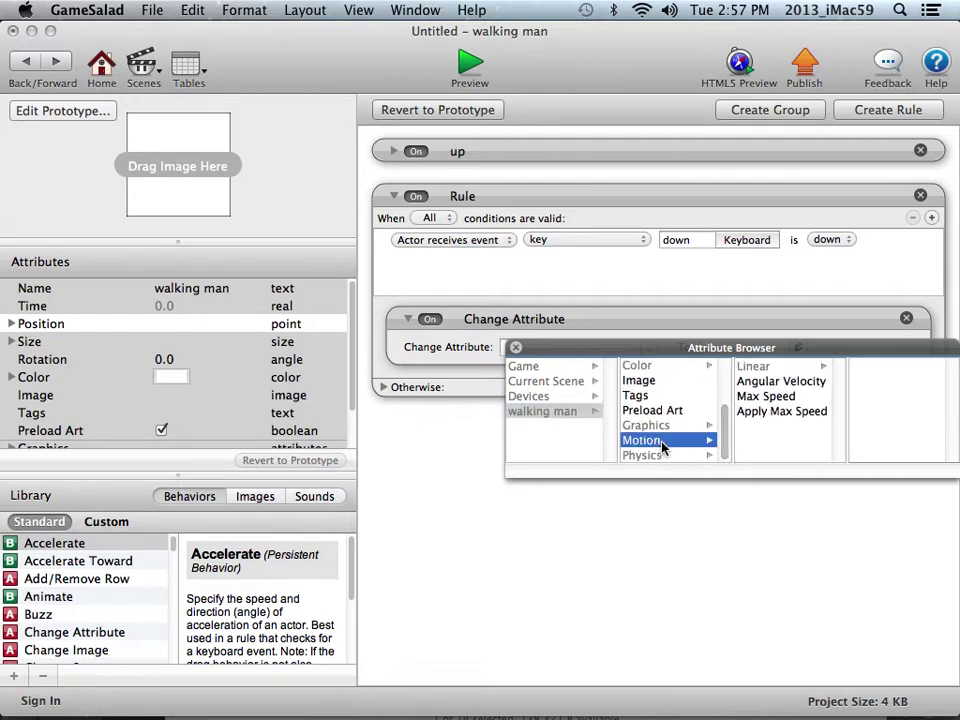
click(745, 367)
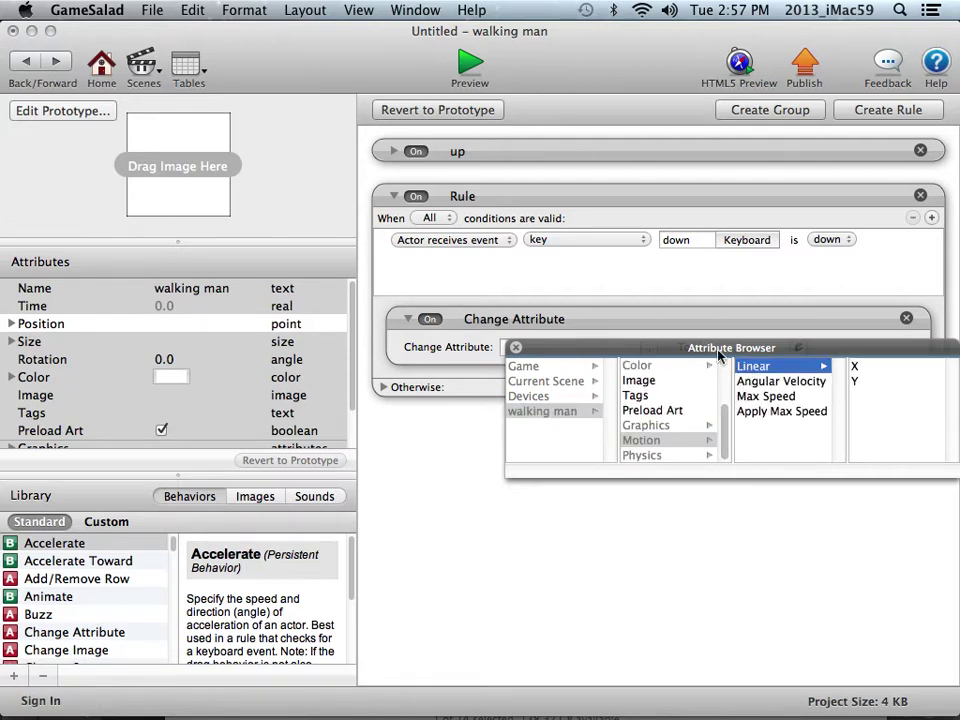
drag(718, 356, 645, 387)
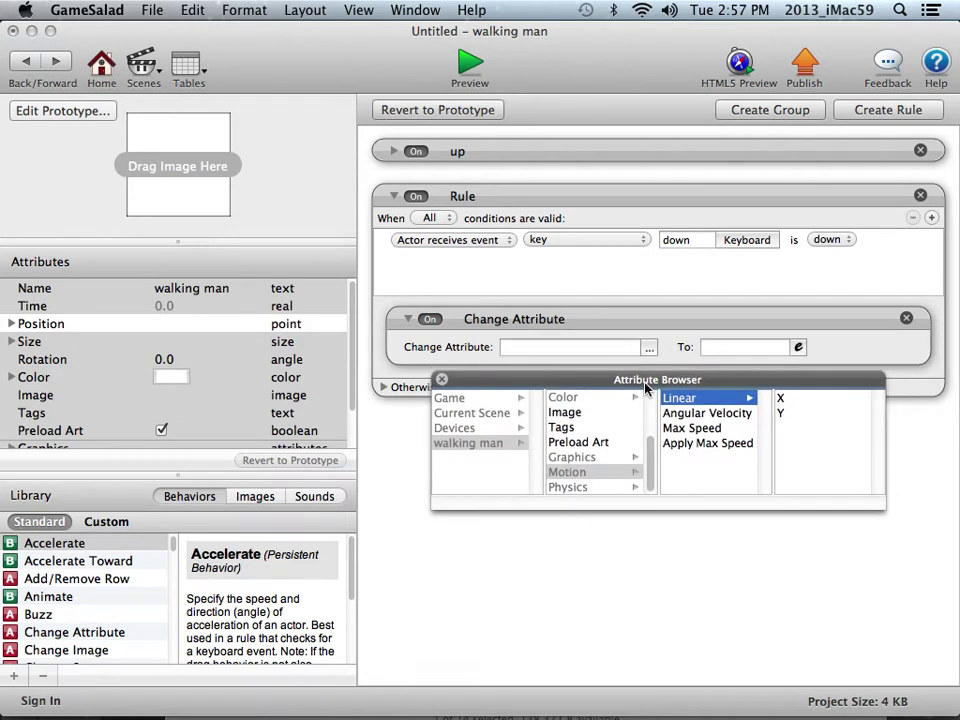
click(780, 413)
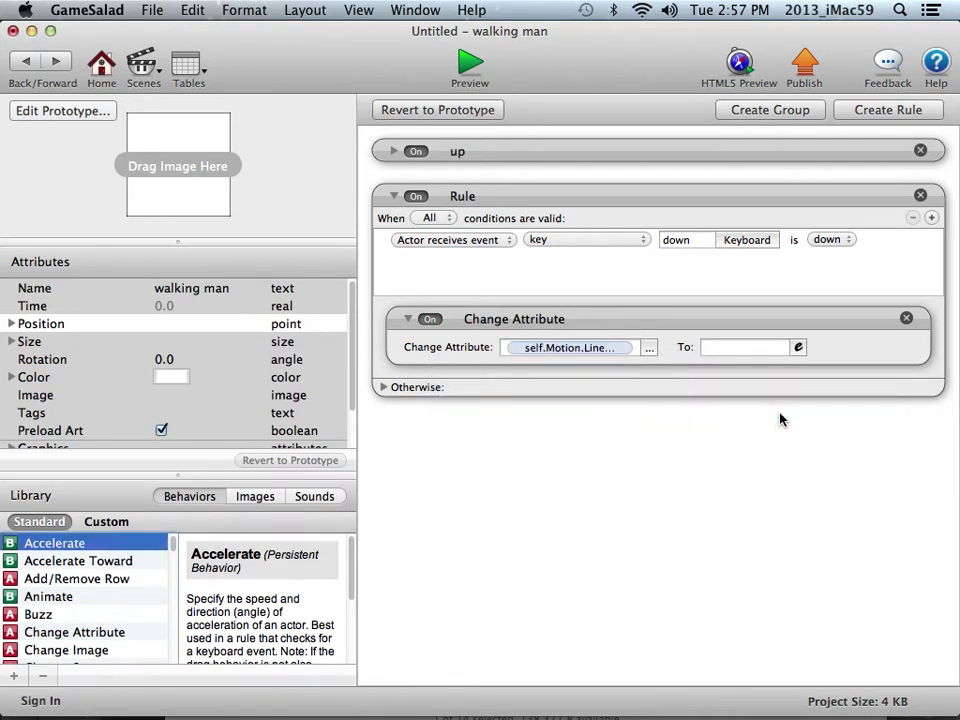
click(737, 347)
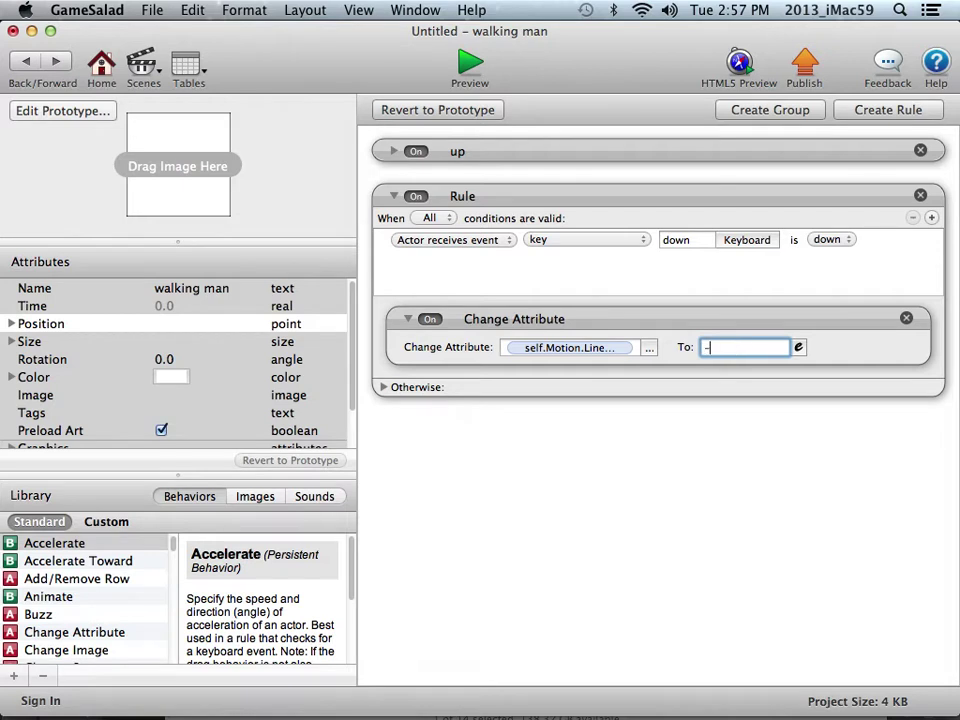
text(-50)
key(super+a)
Copy that velocity change into the Otherwise section with value 0
click(383, 388)
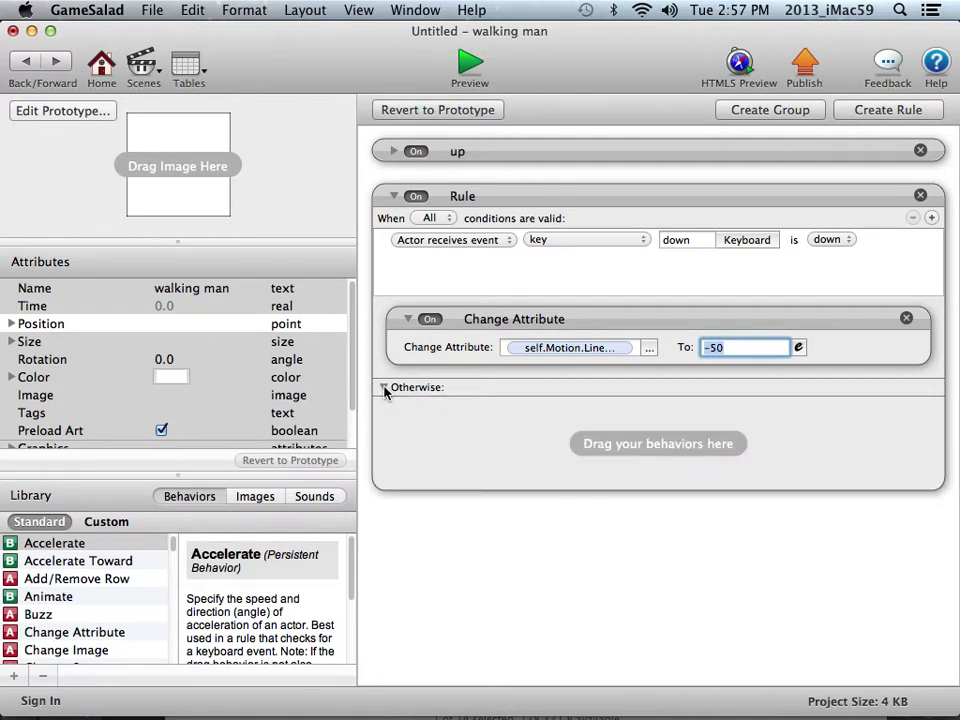
click(473, 328)
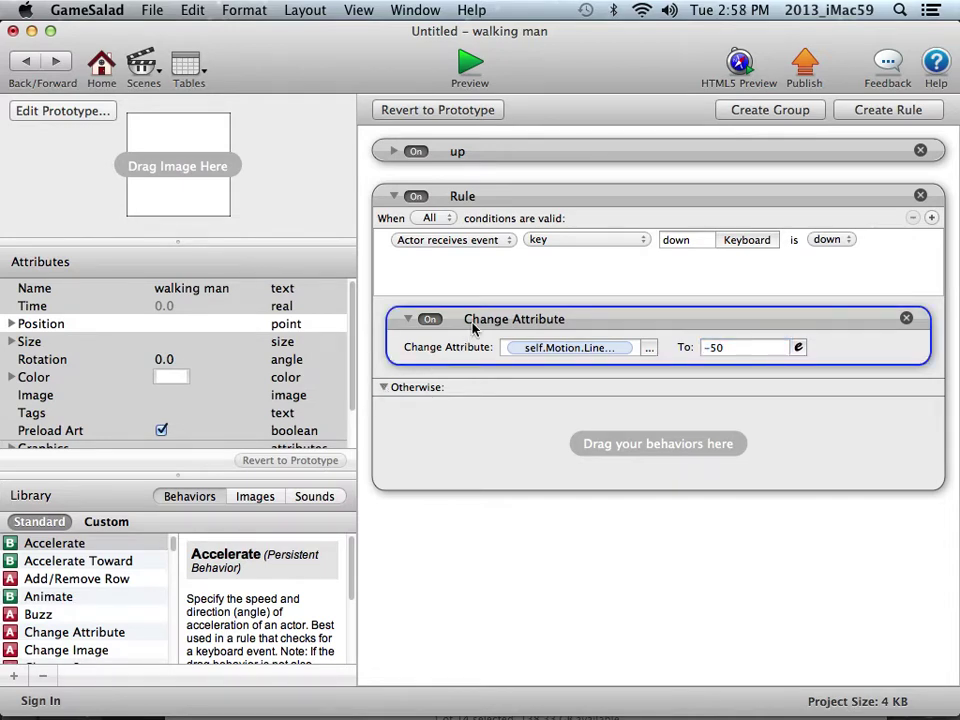
alt+drag(473, 328, 479, 451)
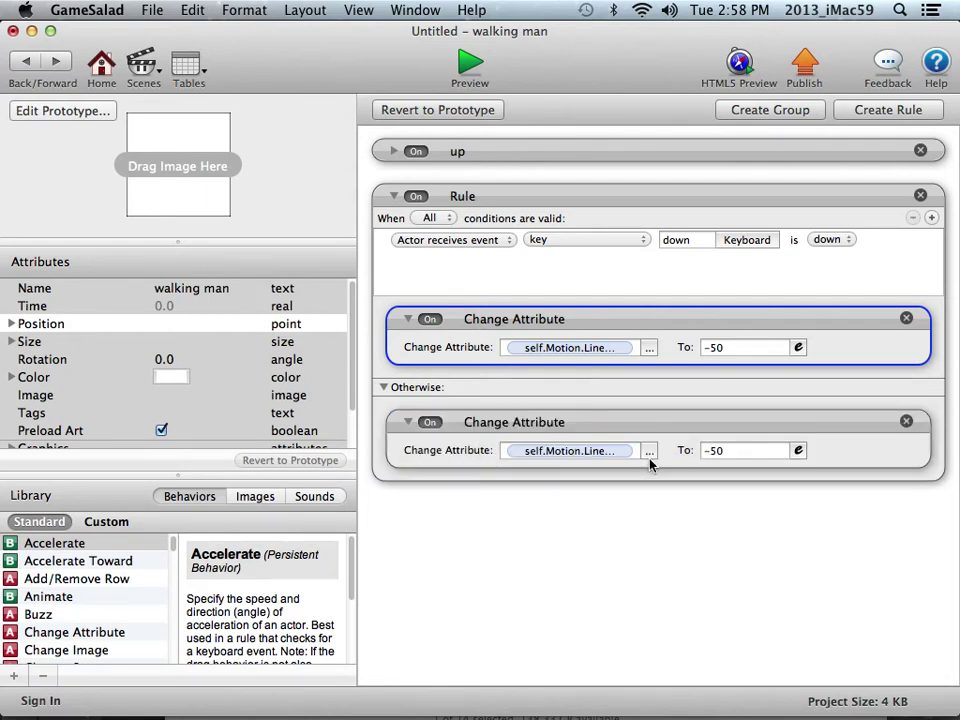
click(732, 450)
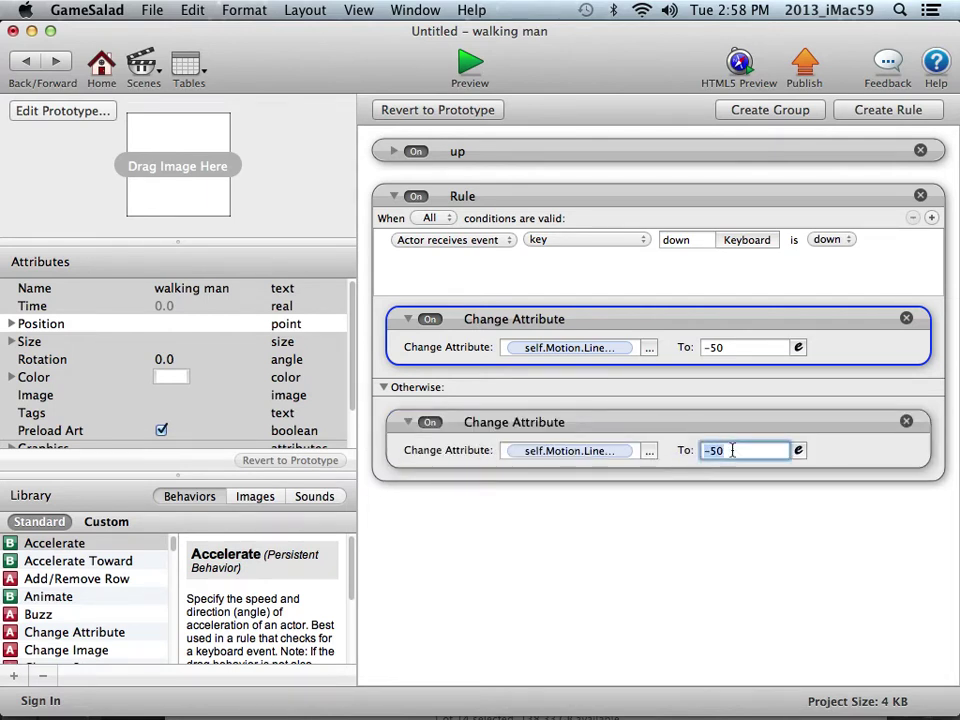
text(0)
Save the project as 'Walking Man exercise' in the Gamesalad stuff folder
click(154, 10)
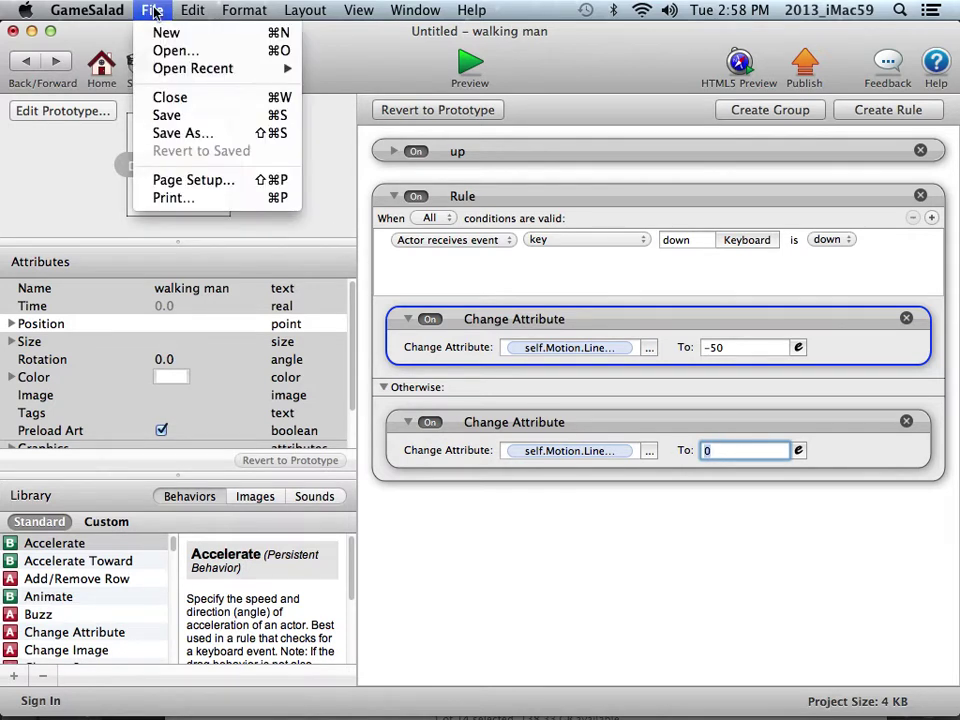
click(166, 115)
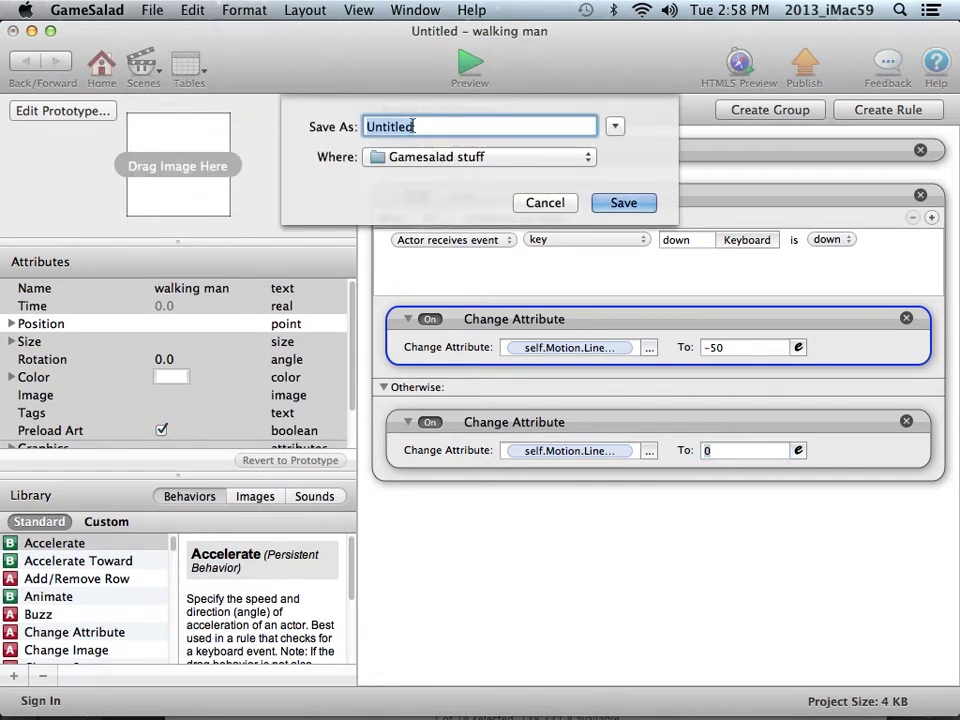
text(Walk)
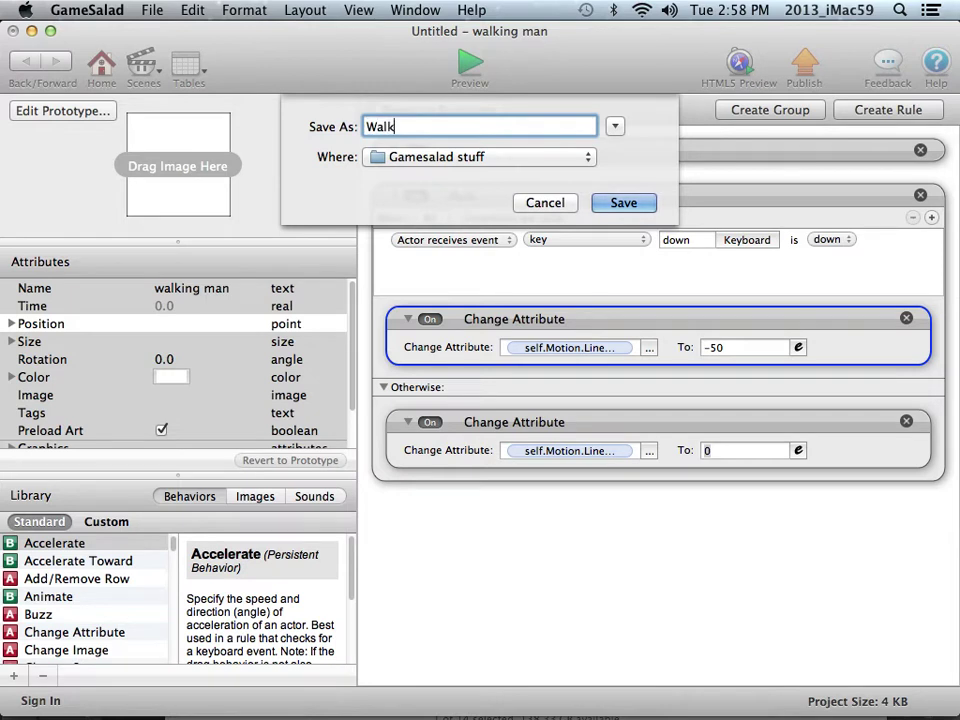
text(ing Man exercise)
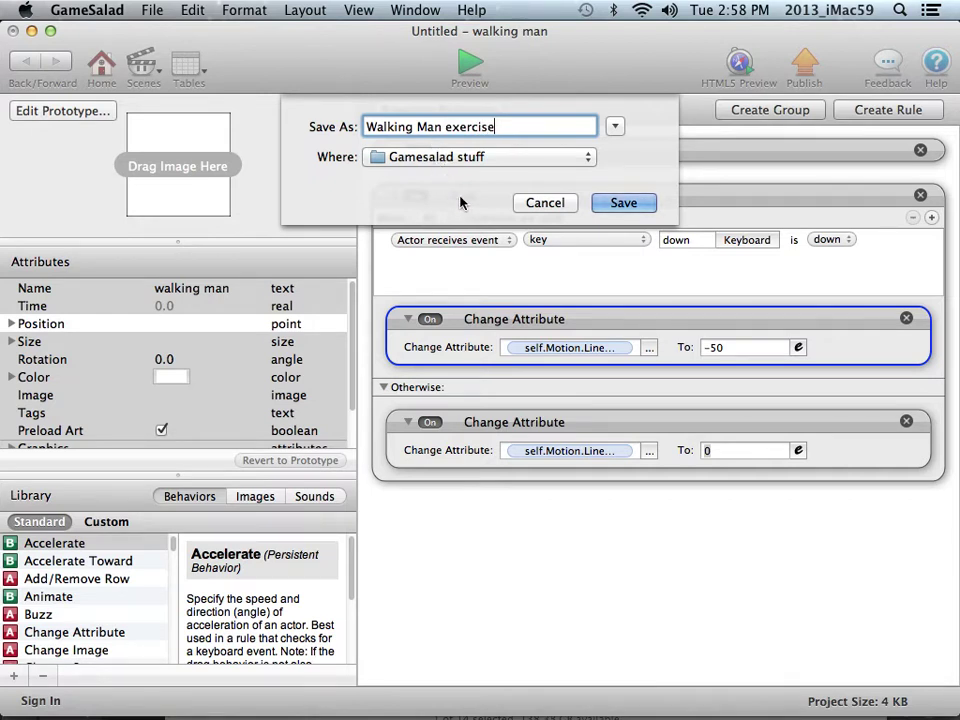
click(619, 203)
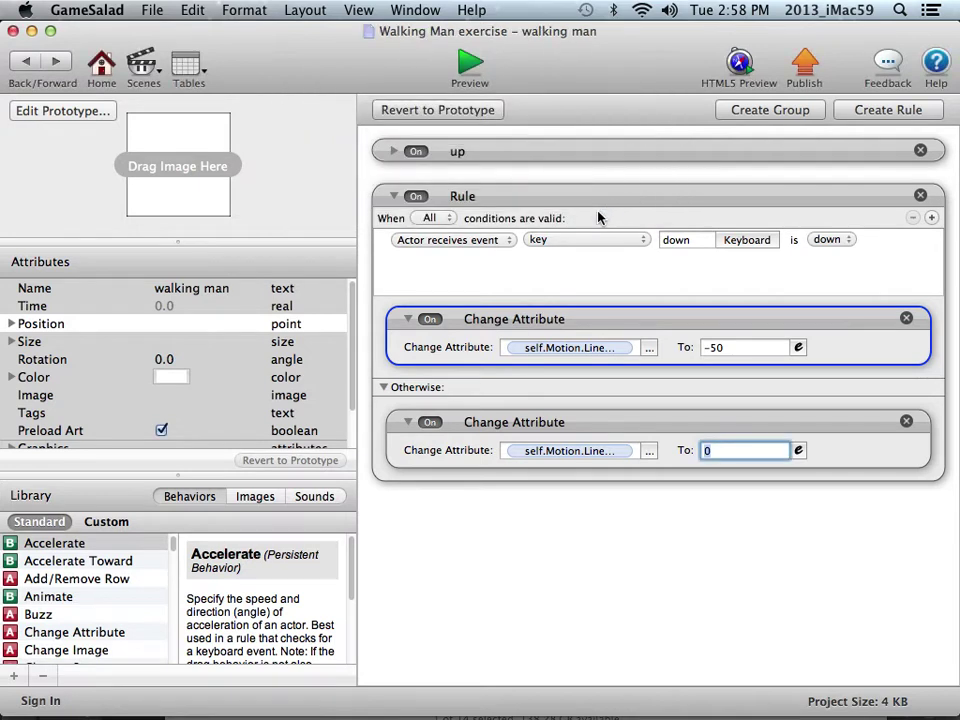
click(467, 67)
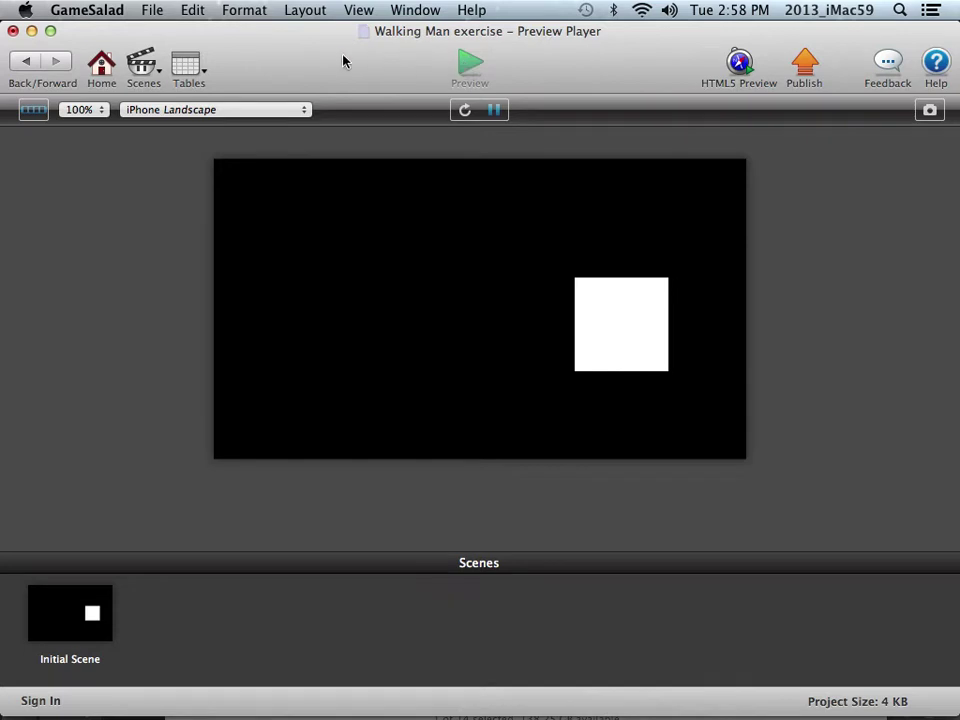
click(32, 65)
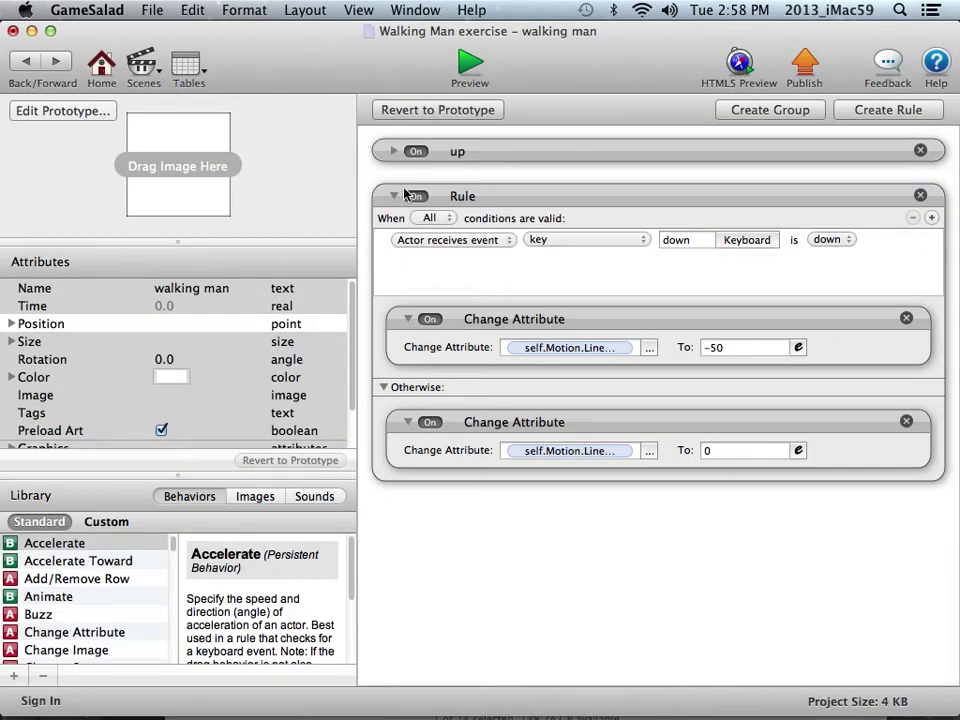
Name the rule 'down' and collapse it
double_click(455, 199)
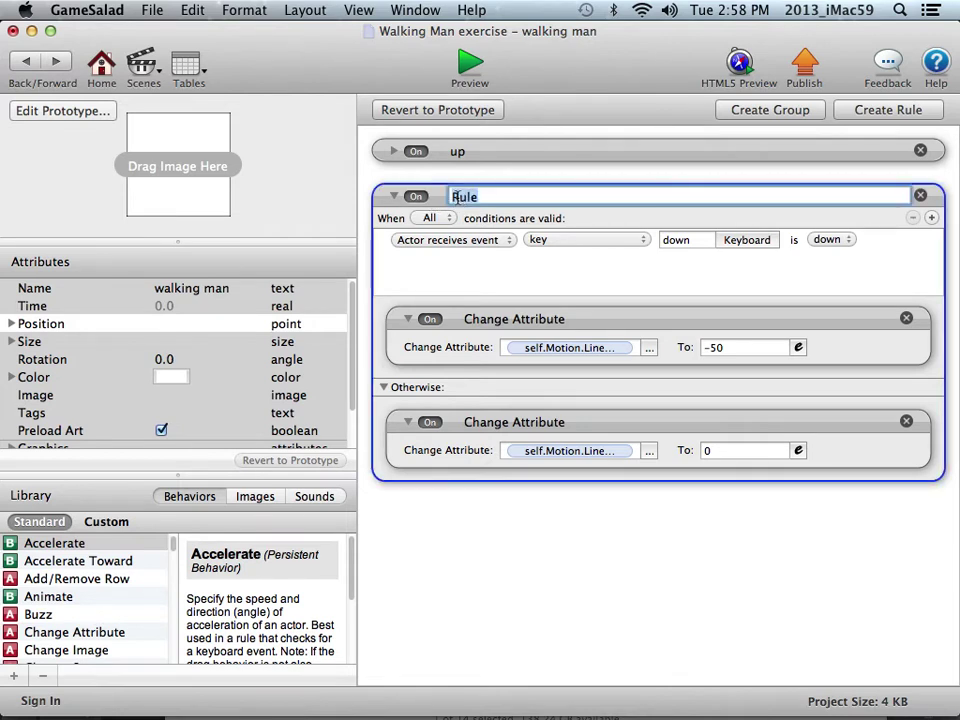
text(down)
key(Return)
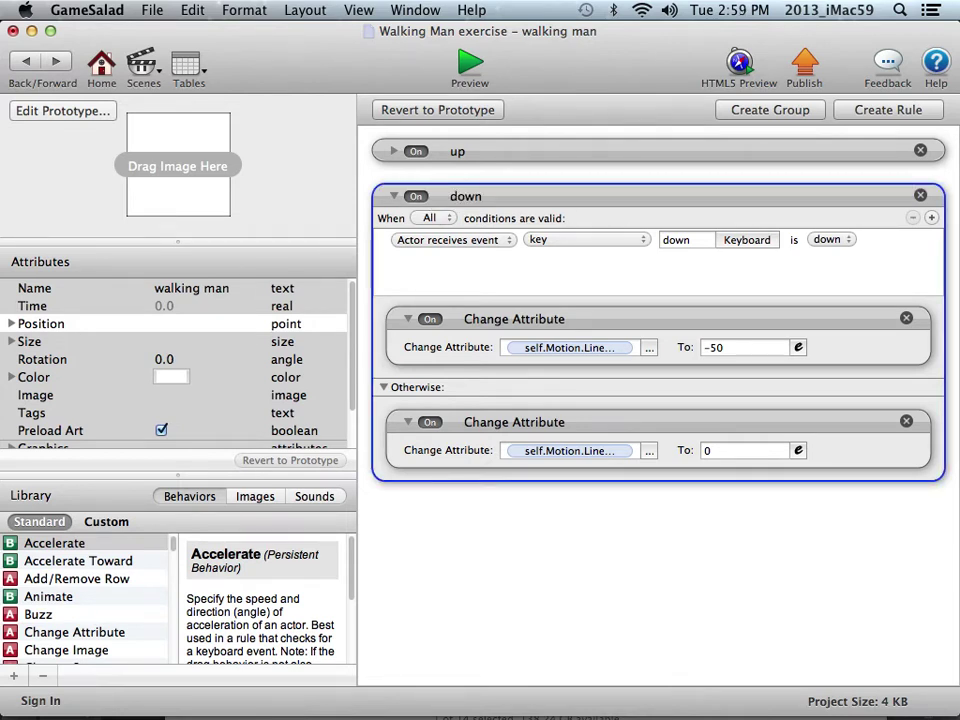
click(393, 196)
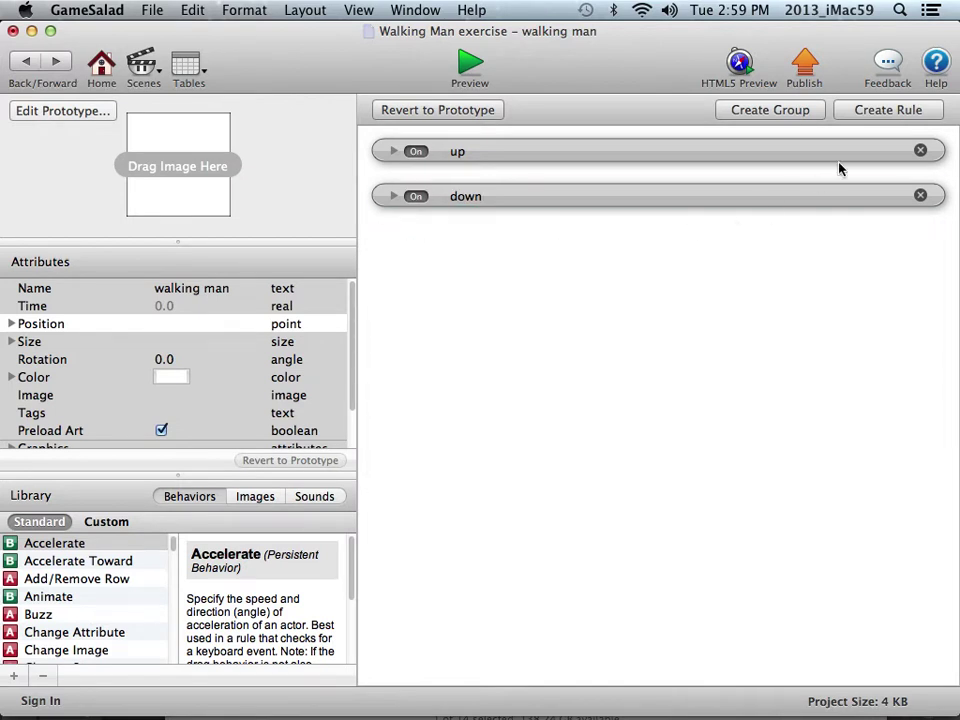
Create a new rule triggered when the right arrow key is down
click(860, 113)
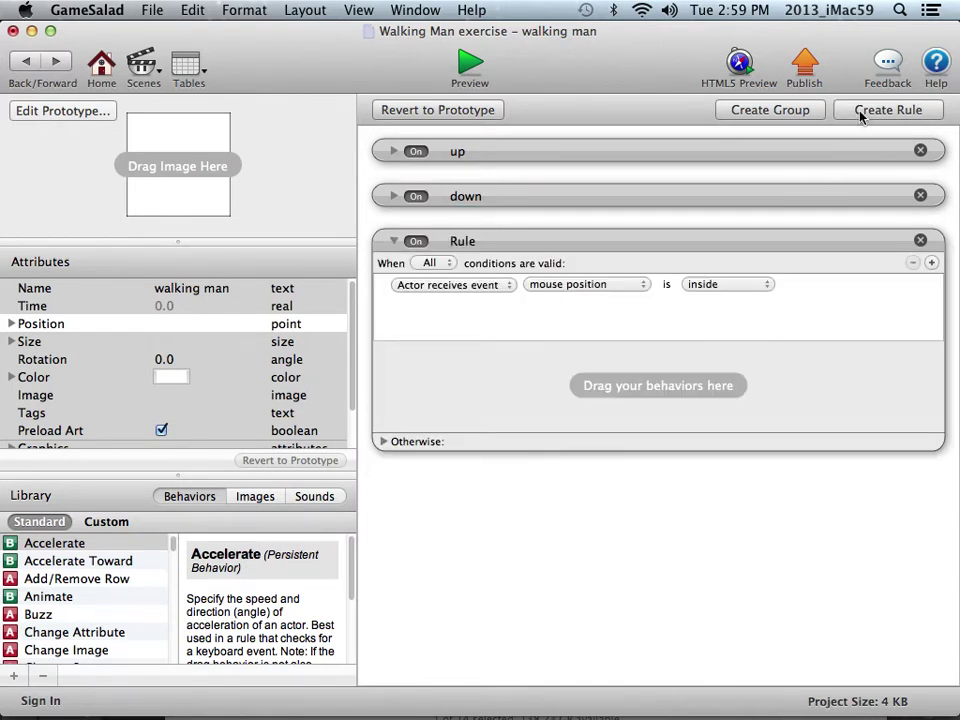
click(552, 288)
click(553, 342)
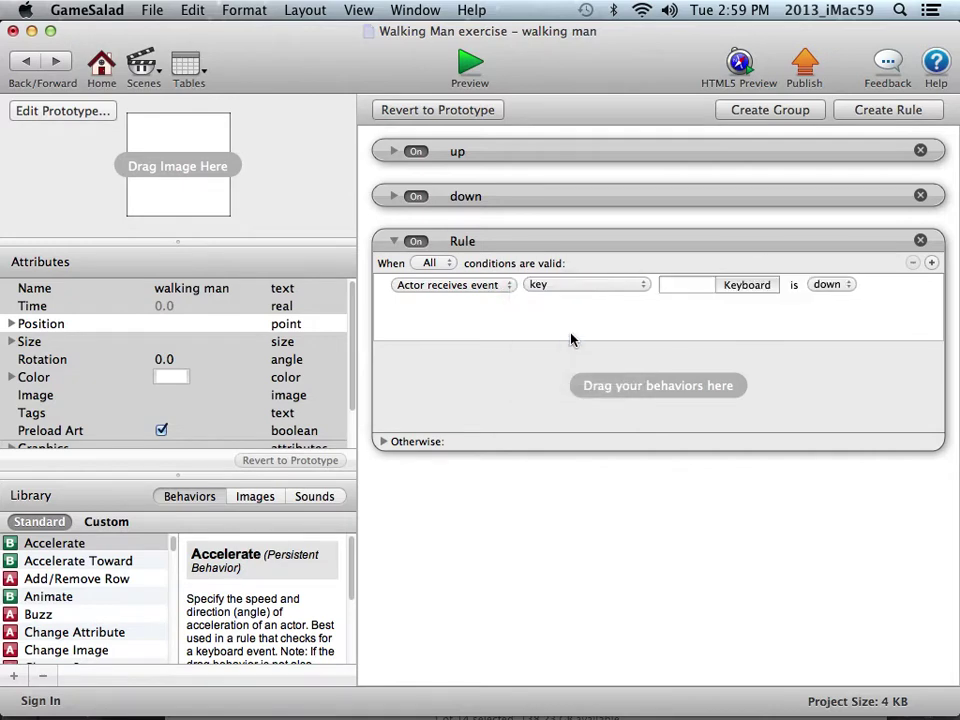
click(748, 286)
drag(748, 285, 495, 314)
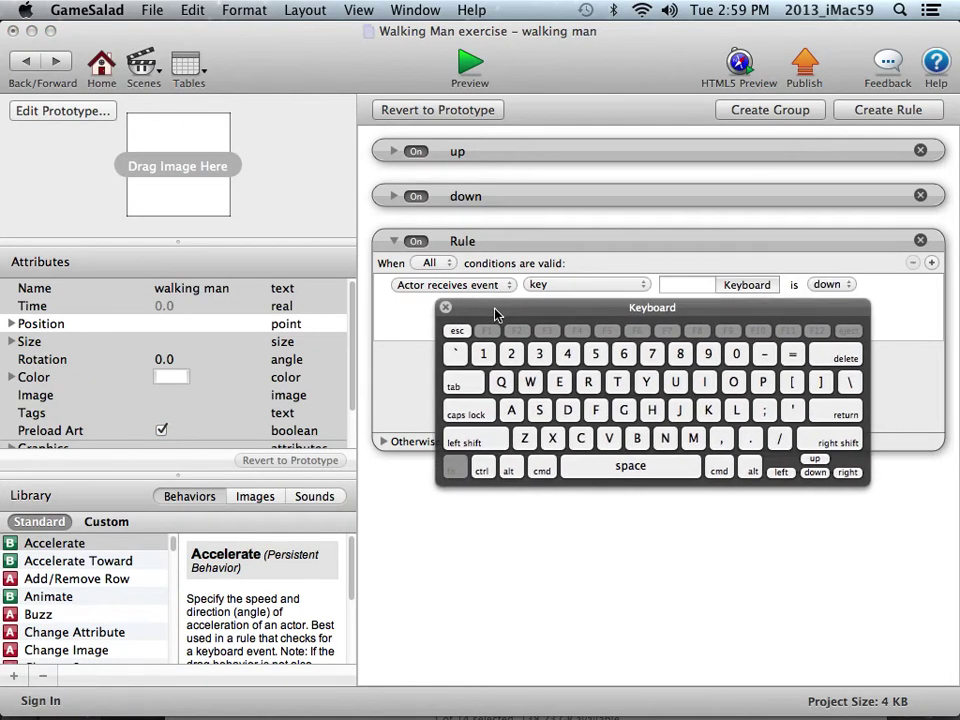
click(849, 474)
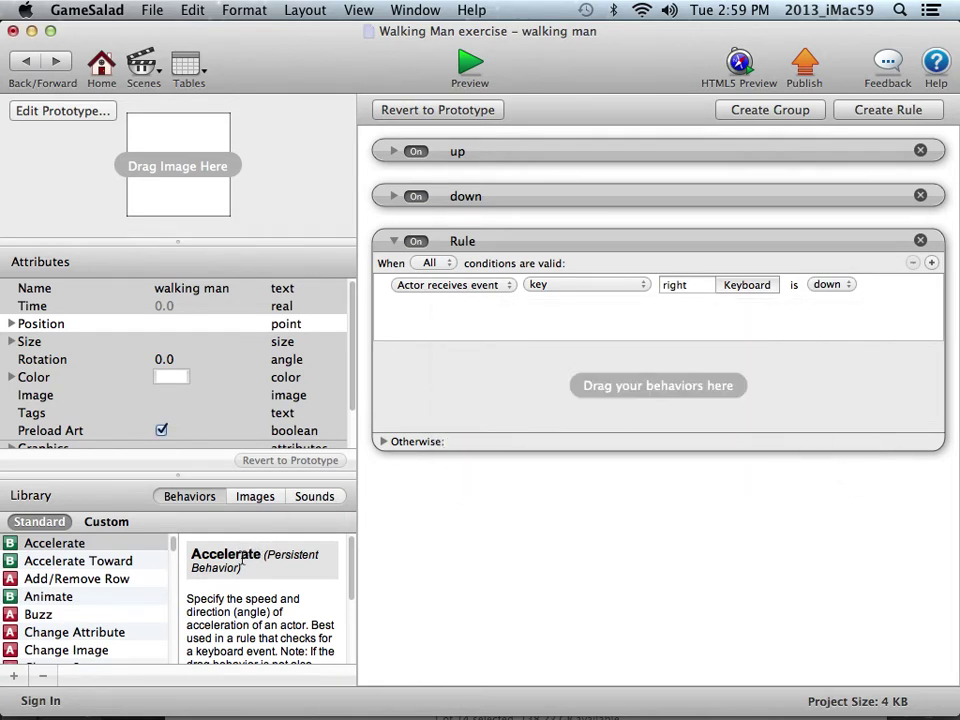
Add a Change Attribute behavior setting self.Motion.Linear.X to 50
drag(26, 633, 510, 380)
click(648, 396)
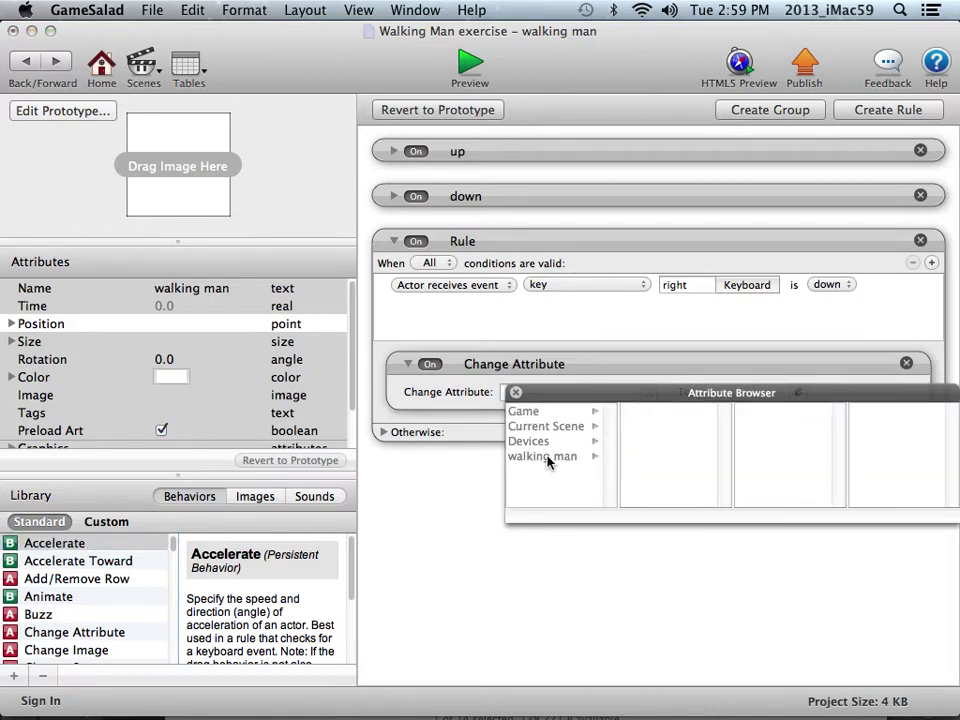
click(548, 458)
drag(727, 452, 700, 497)
click(676, 486)
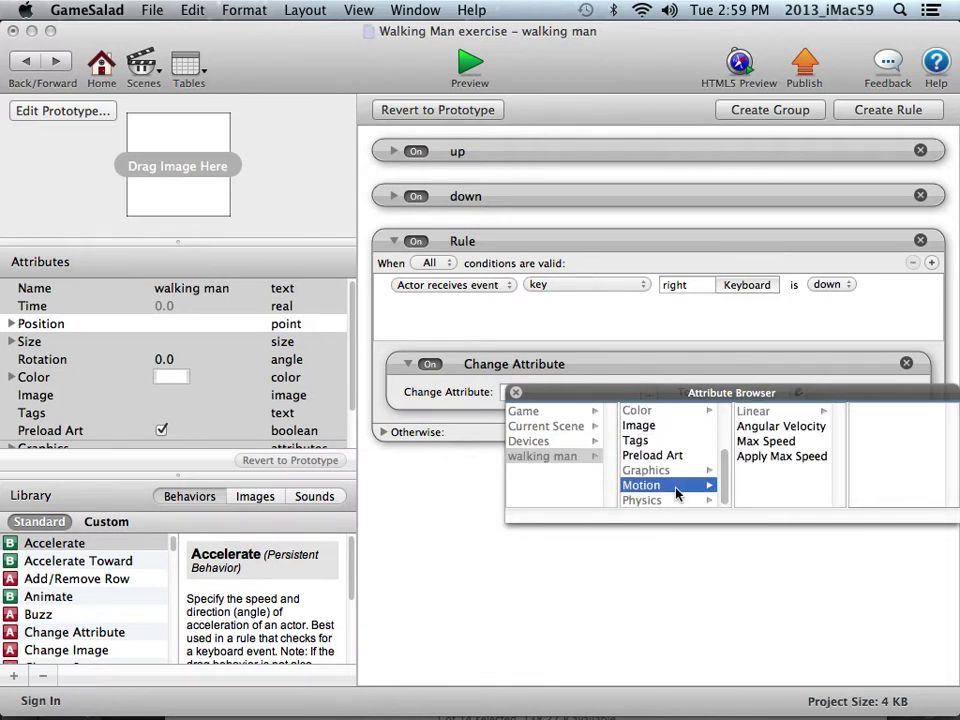
click(753, 411)
drag(747, 397, 705, 430)
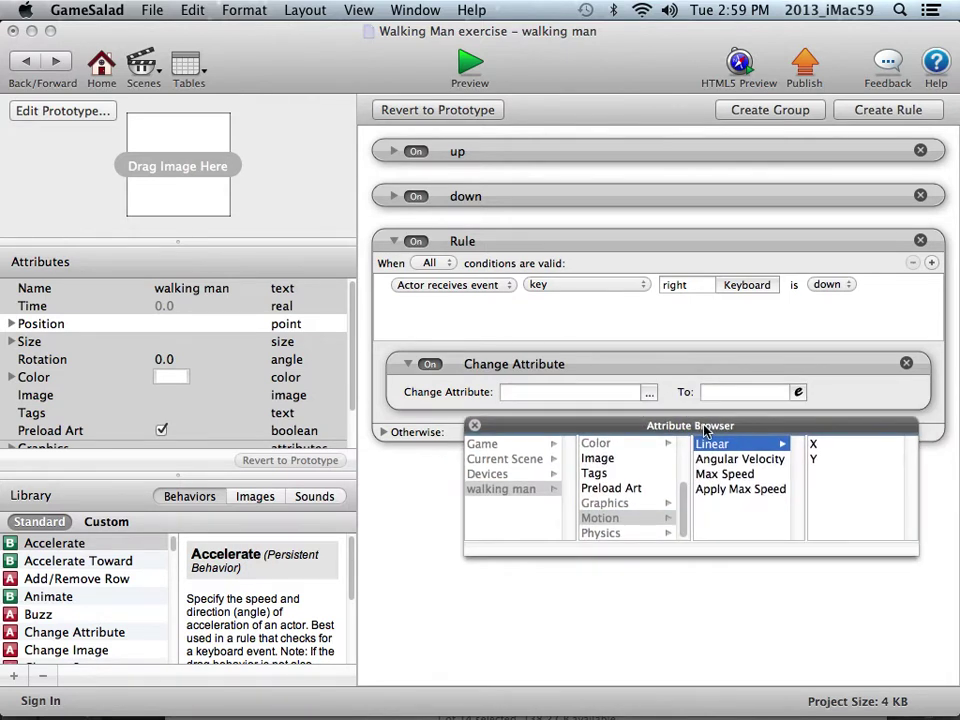
click(813, 443)
click(748, 392)
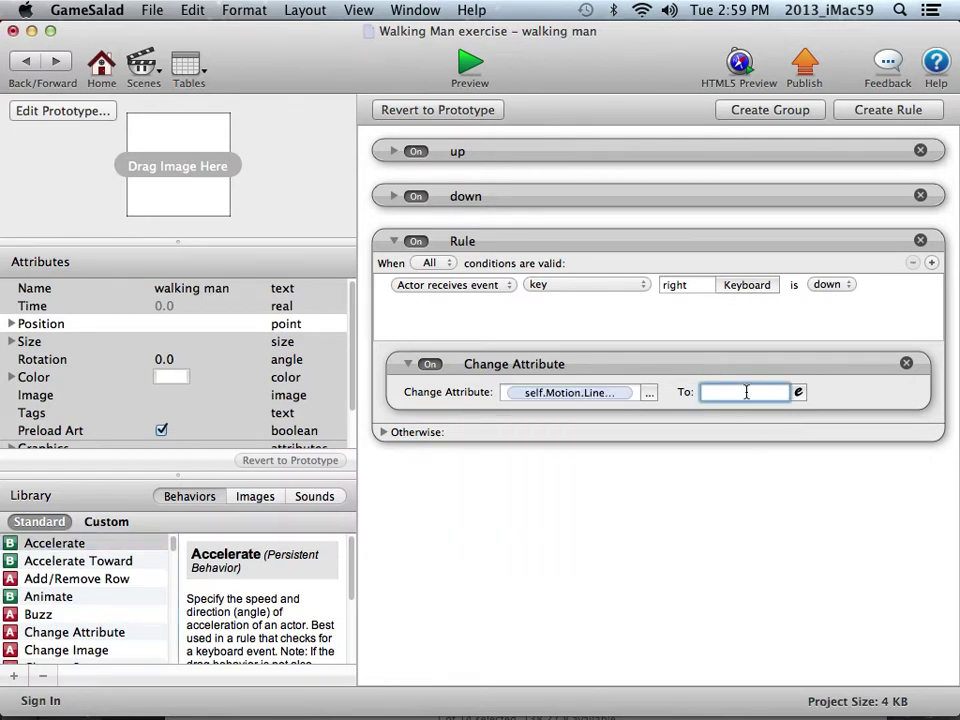
text(50)
key(Return)
Copy the Change Attribute behavior into Otherwise with the value 0
click(383, 433)
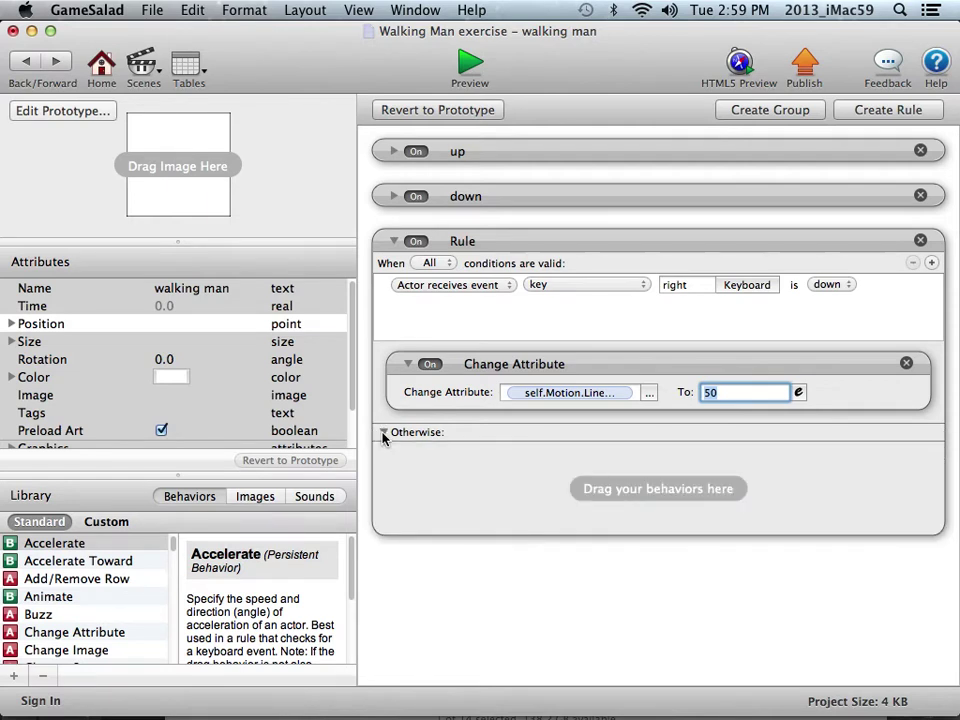
click(486, 368)
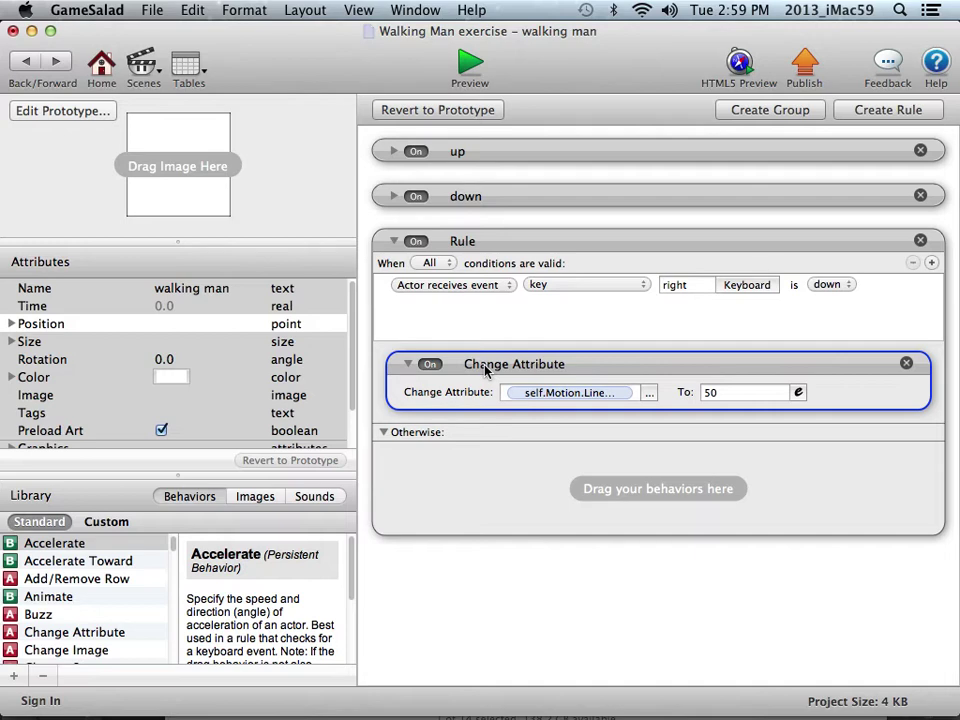
alt+drag(486, 368, 491, 487)
click(731, 496)
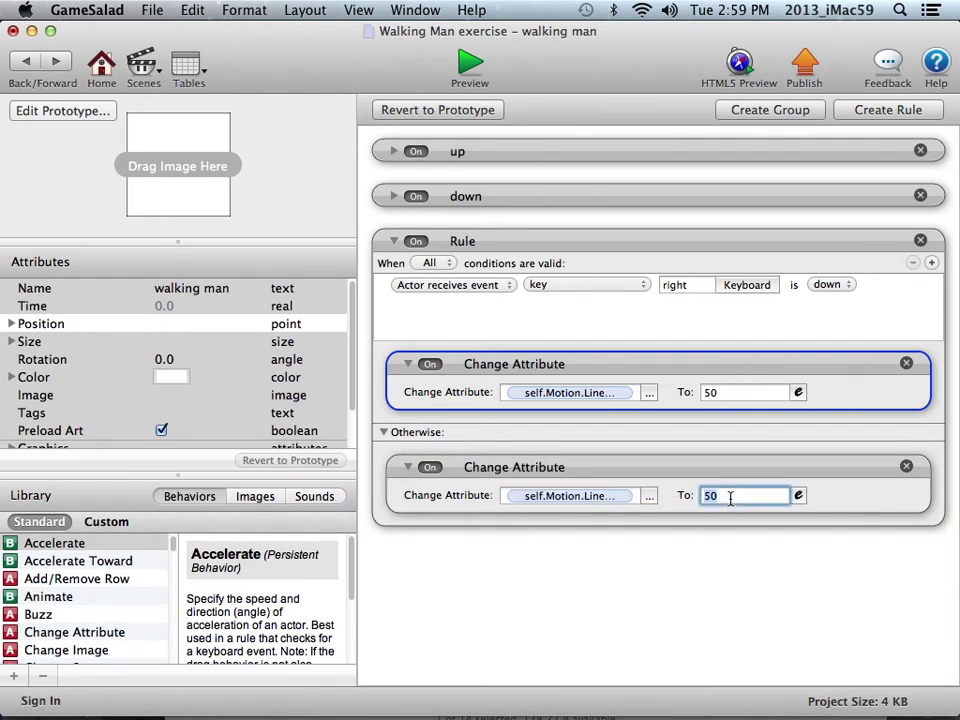
text(0)
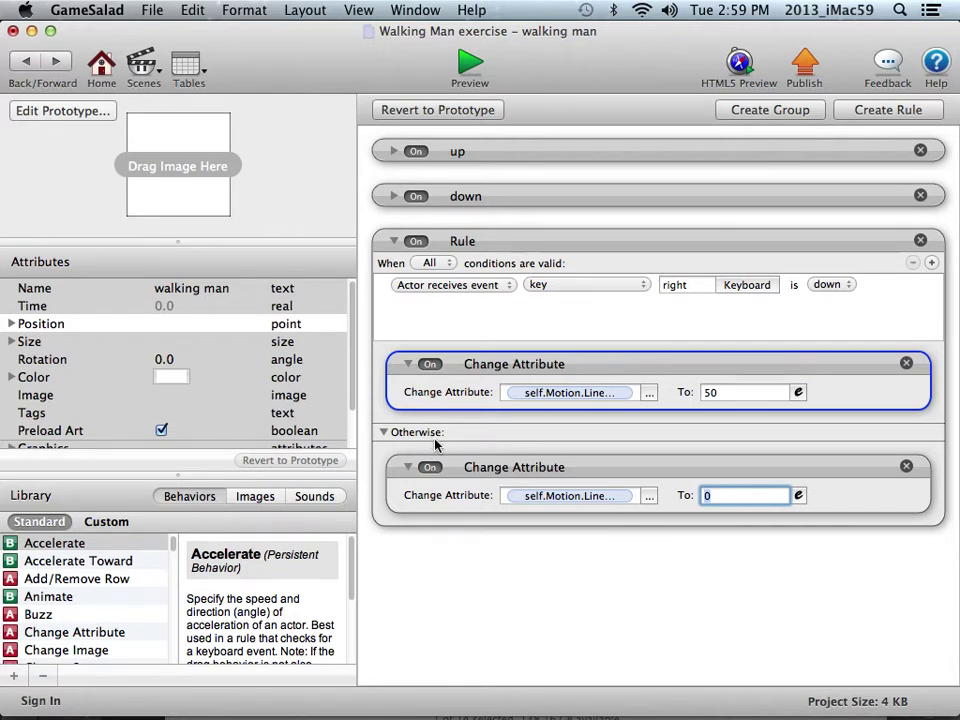
Preview the scene, then reset the Preview Player to its starting state
click(468, 66)
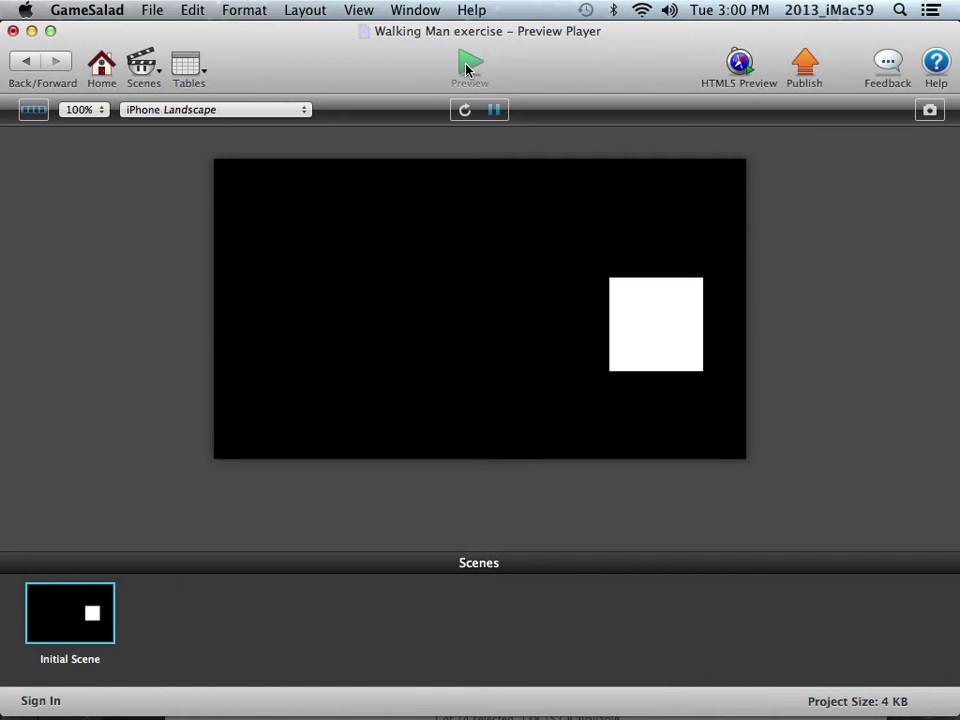
click(466, 114)
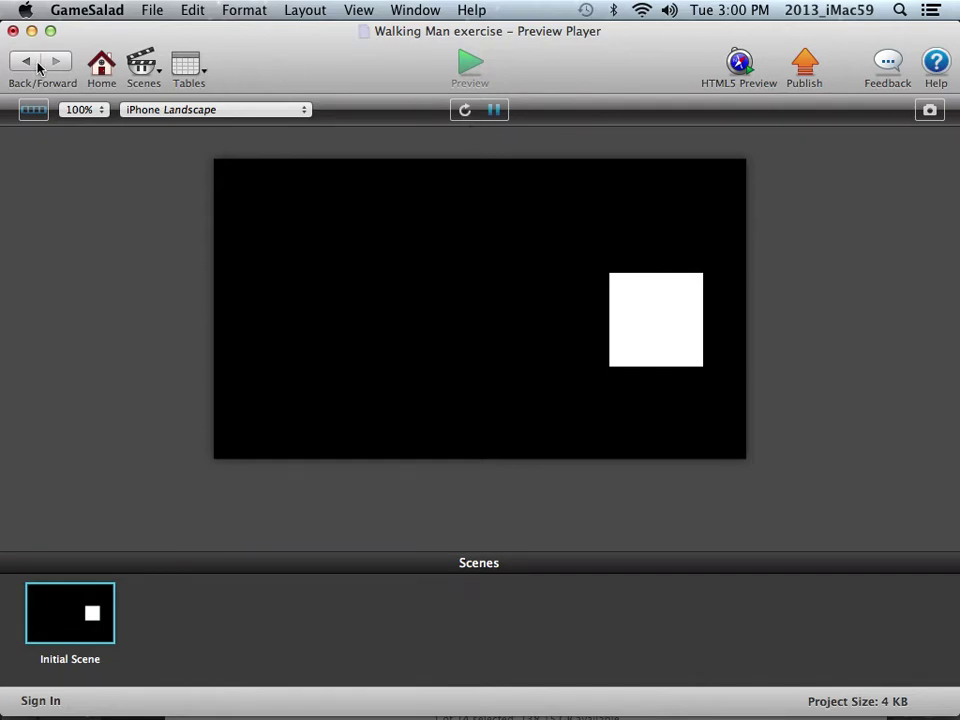
Return to the actor's behaviors and rename the new rule 'right'
click(27, 62)
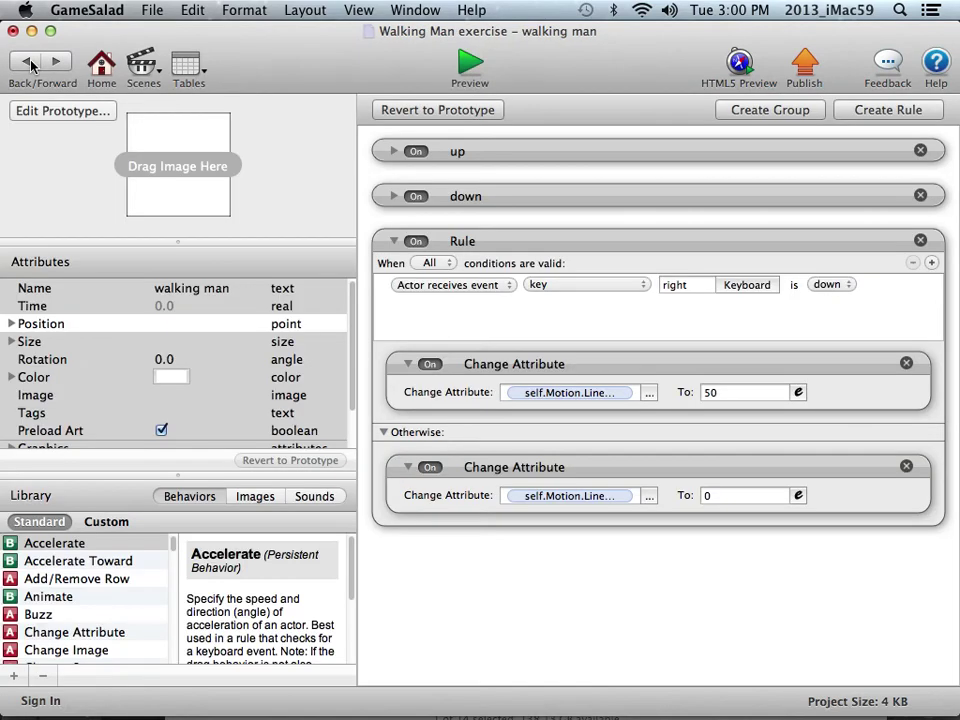
double_click(456, 241)
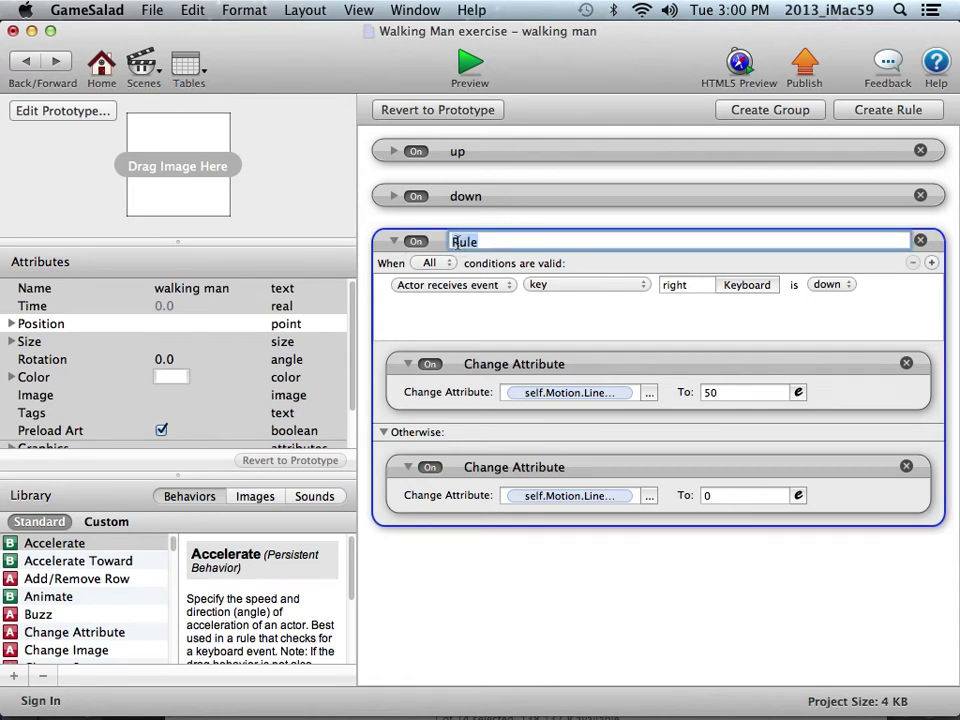
text(right)
key(Return)
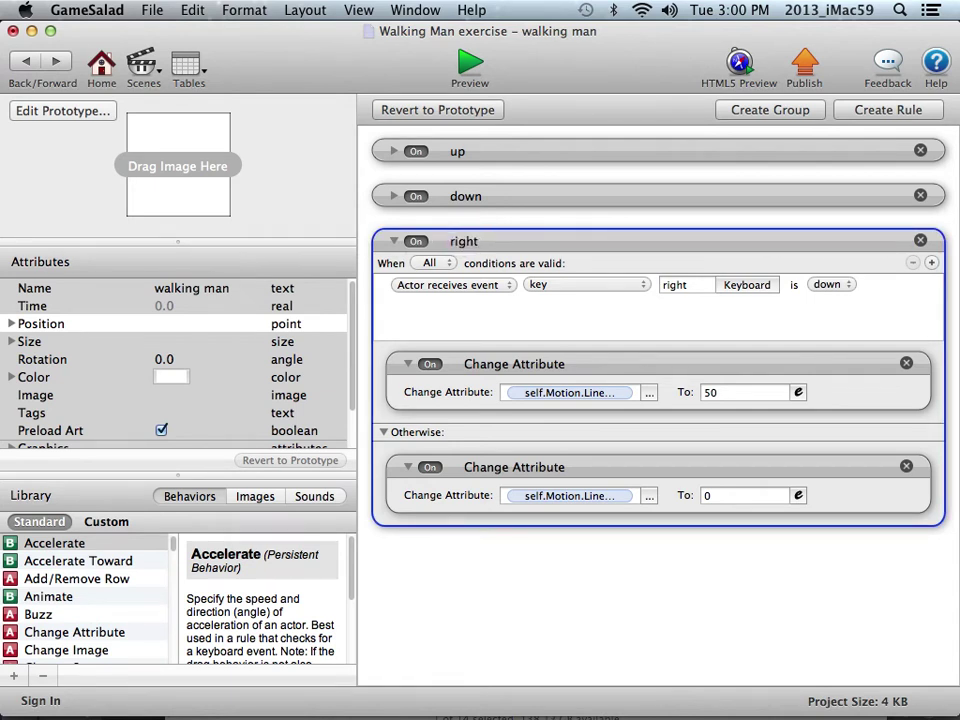
Save the project and collapse the right rule
click(152, 10)
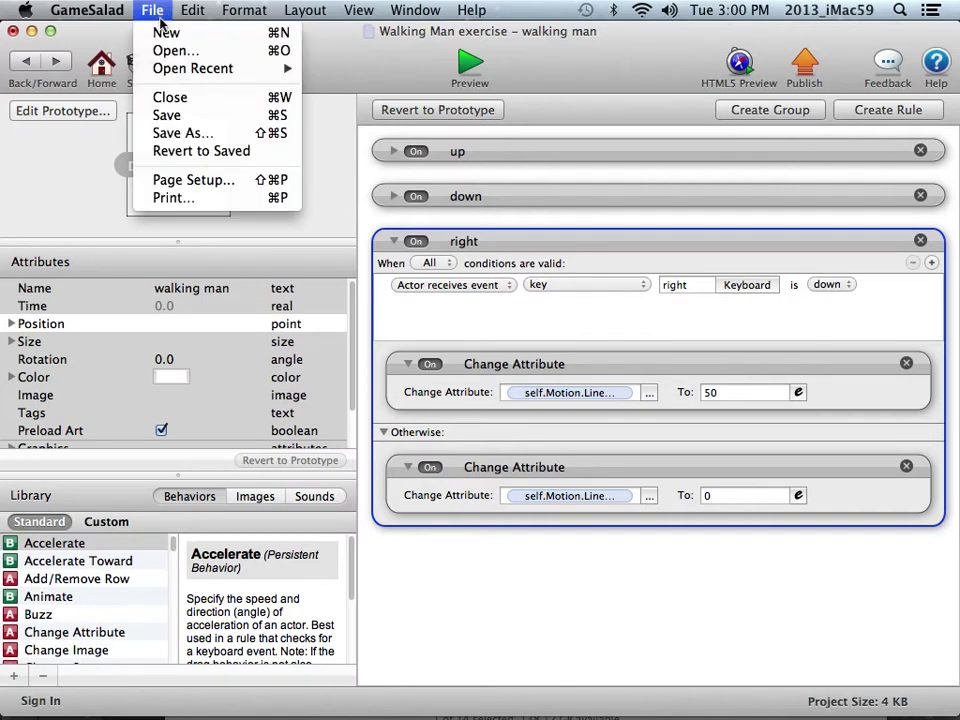
click(173, 116)
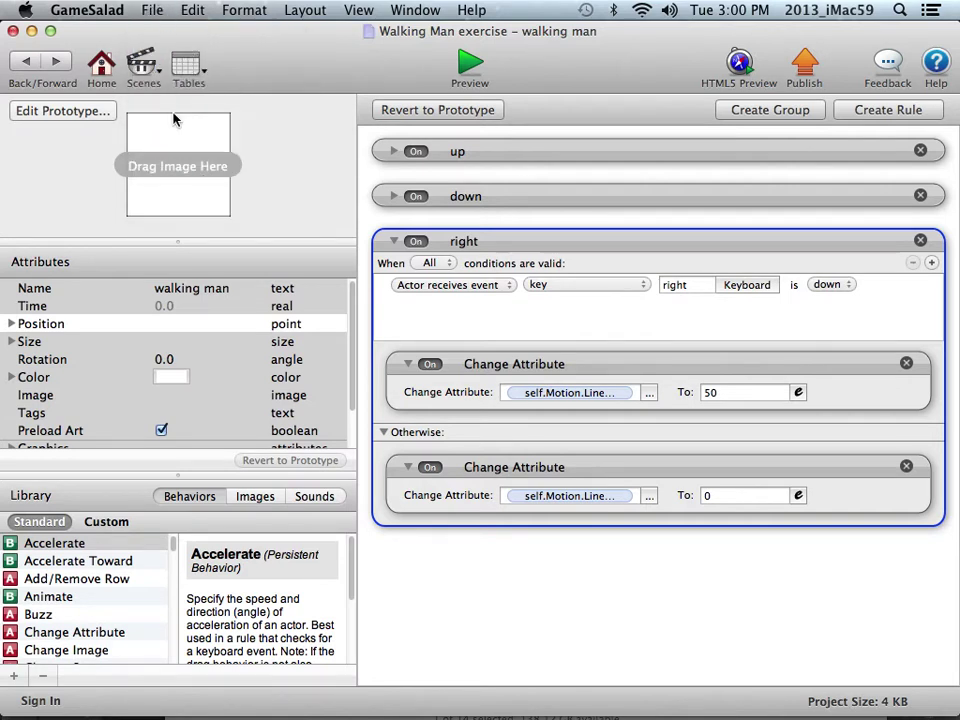
click(393, 241)
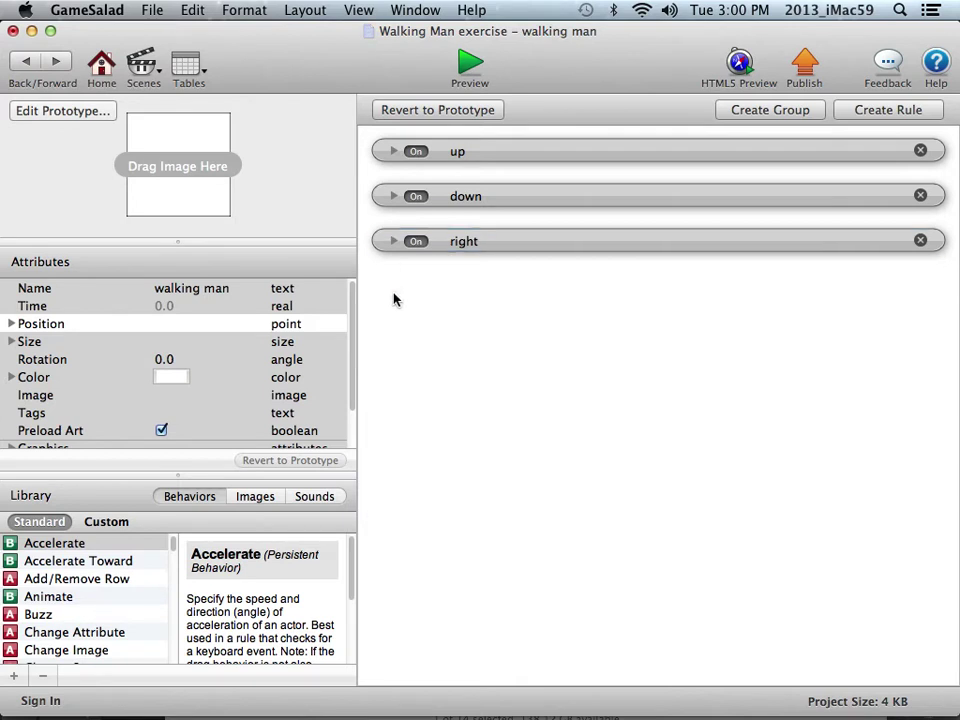
Duplicate the right rule and name the copy 'left'
click(457, 246)
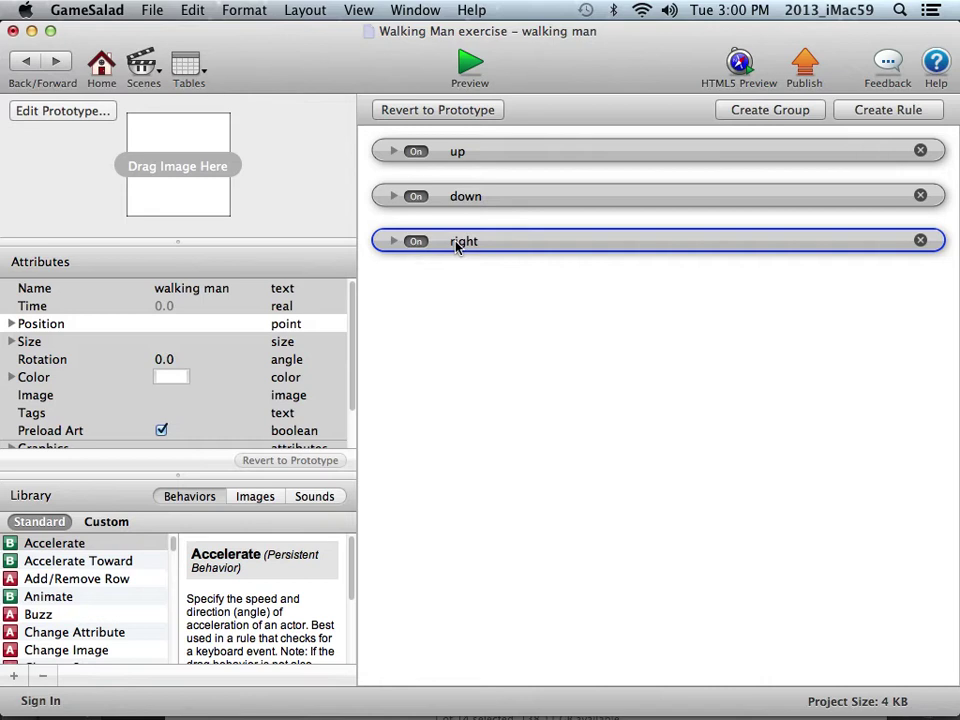
alt+drag(457, 246, 461, 290)
double_click(461, 287)
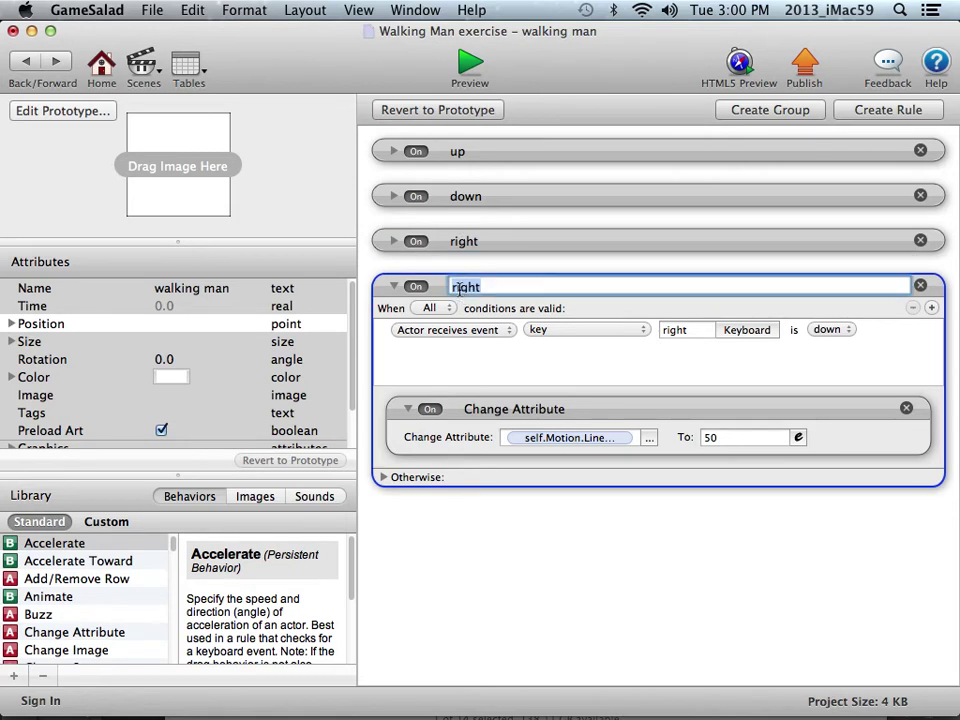
text(left)
key(Return)
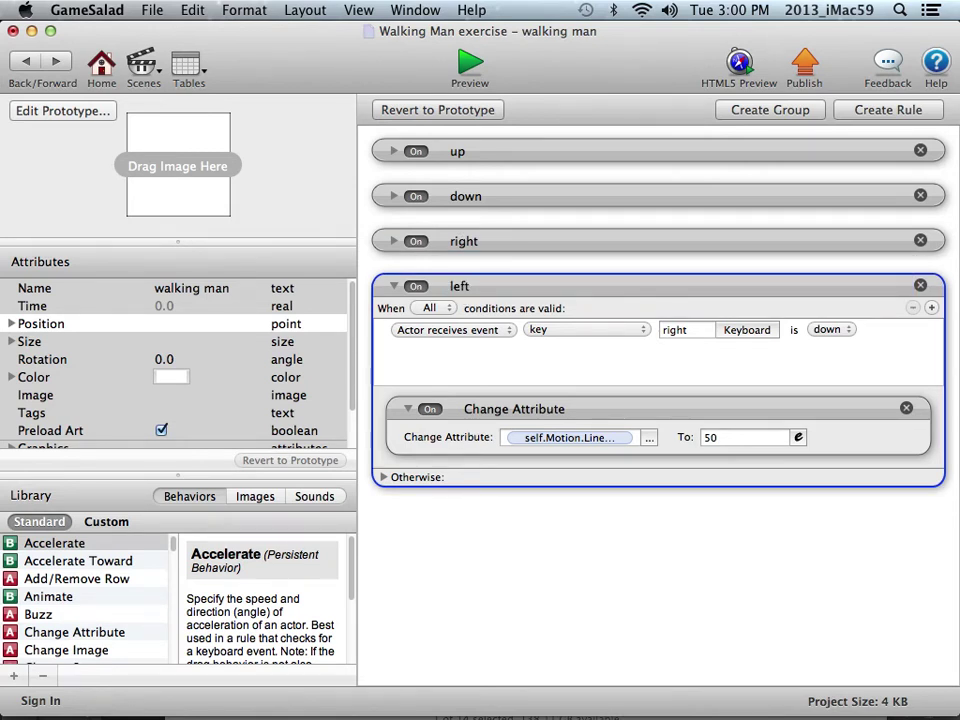
Make the left rule set velocity -50, otherwise 0, triggered by the left key
click(383, 478)
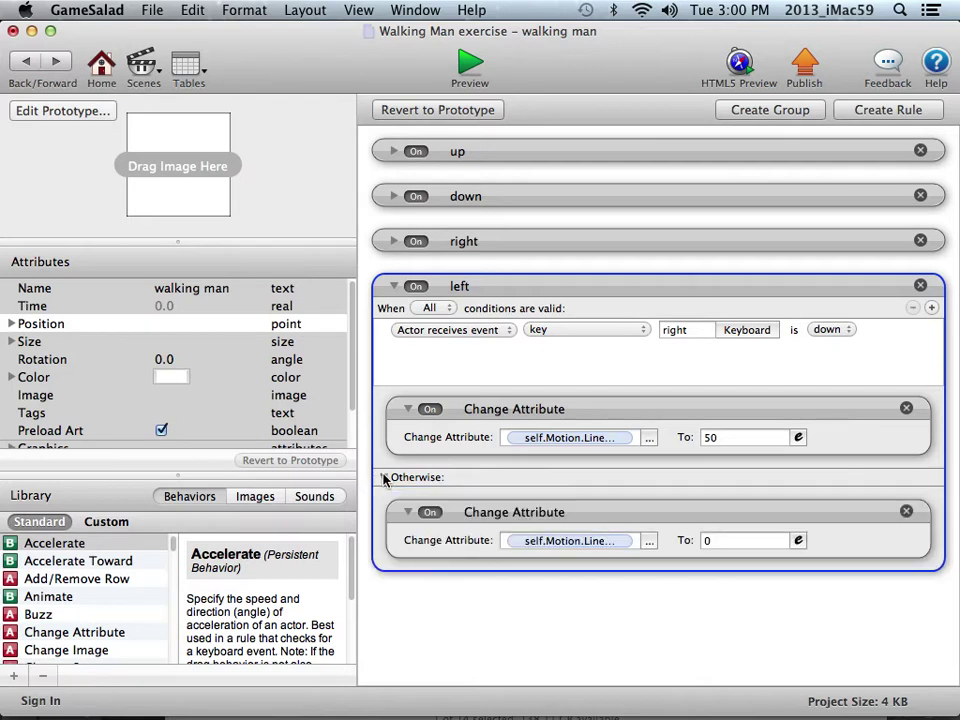
click(708, 437)
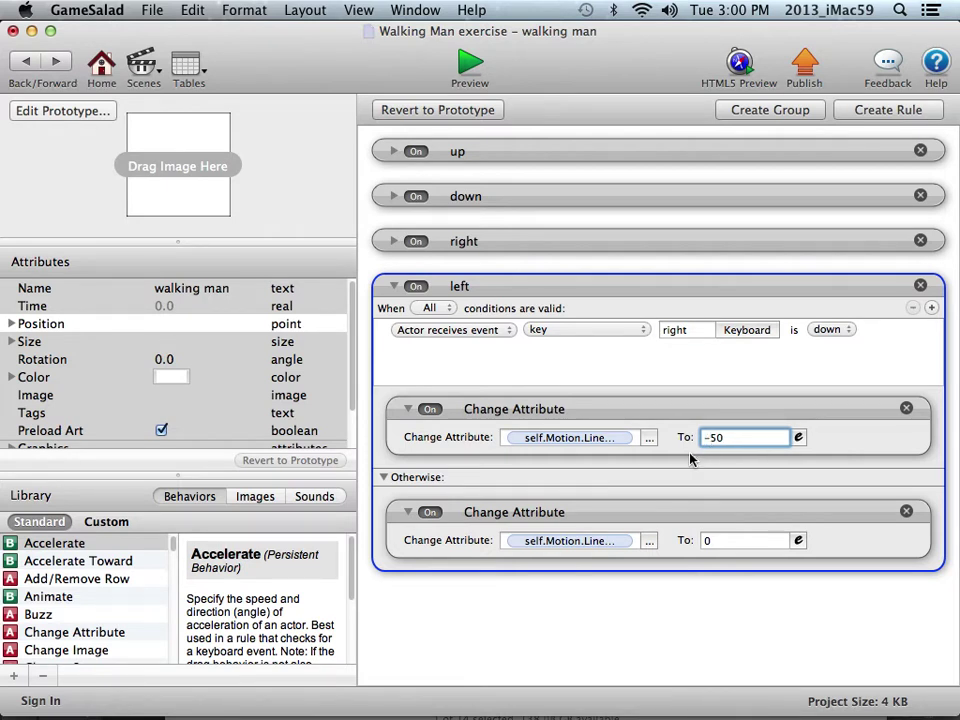
click(716, 541)
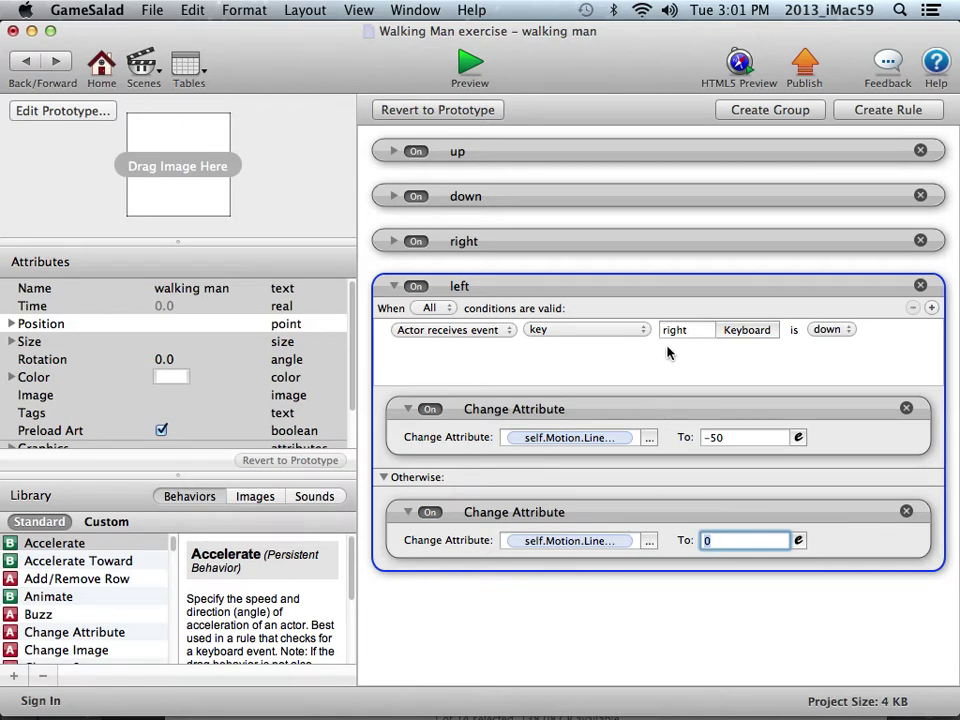
click(724, 338)
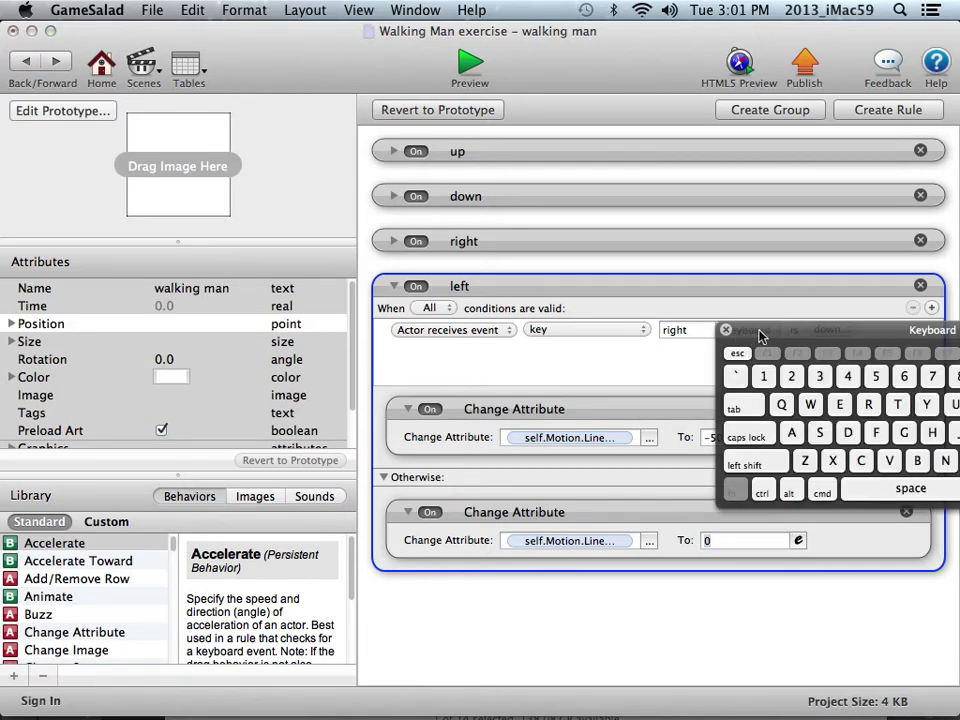
drag(765, 333, 520, 363)
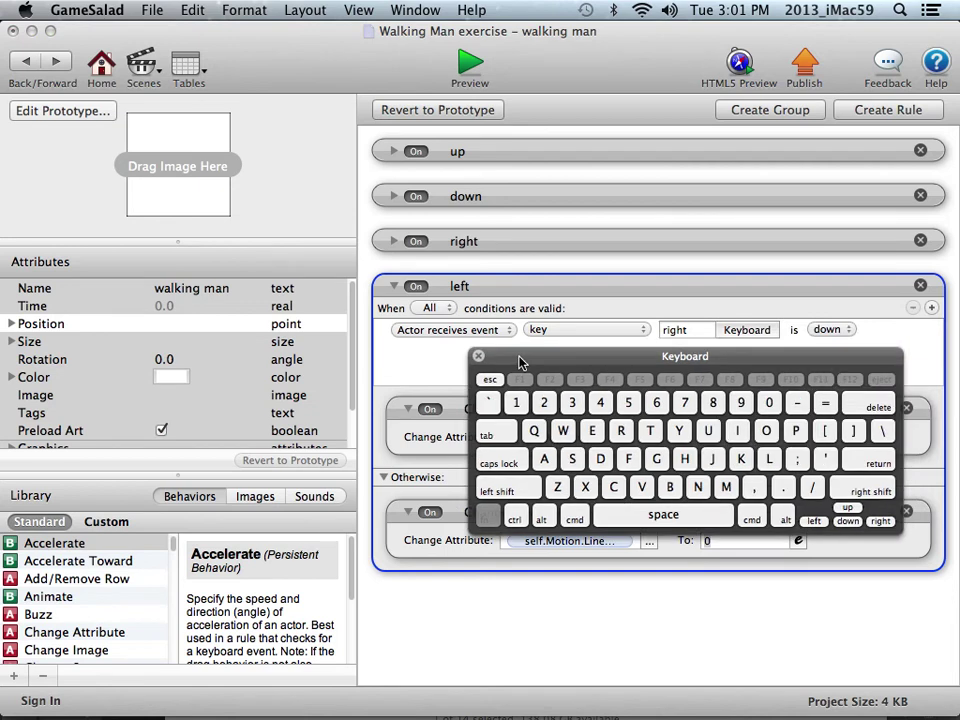
click(815, 522)
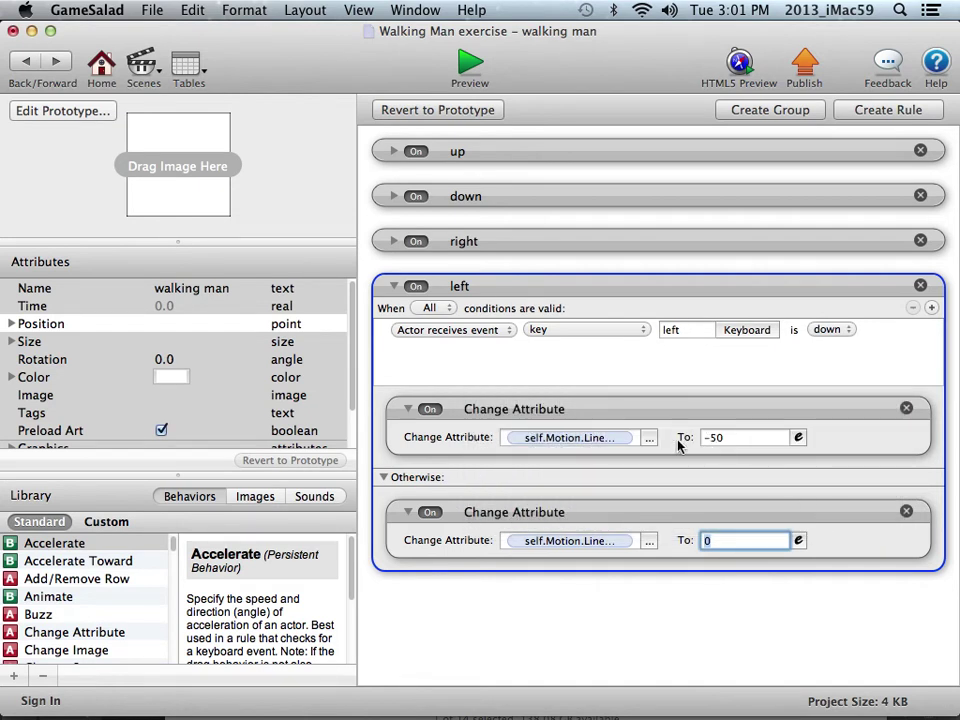
click(393, 286)
Save, preview the game moving the square with Right, Up and Down, then save again
click(152, 10)
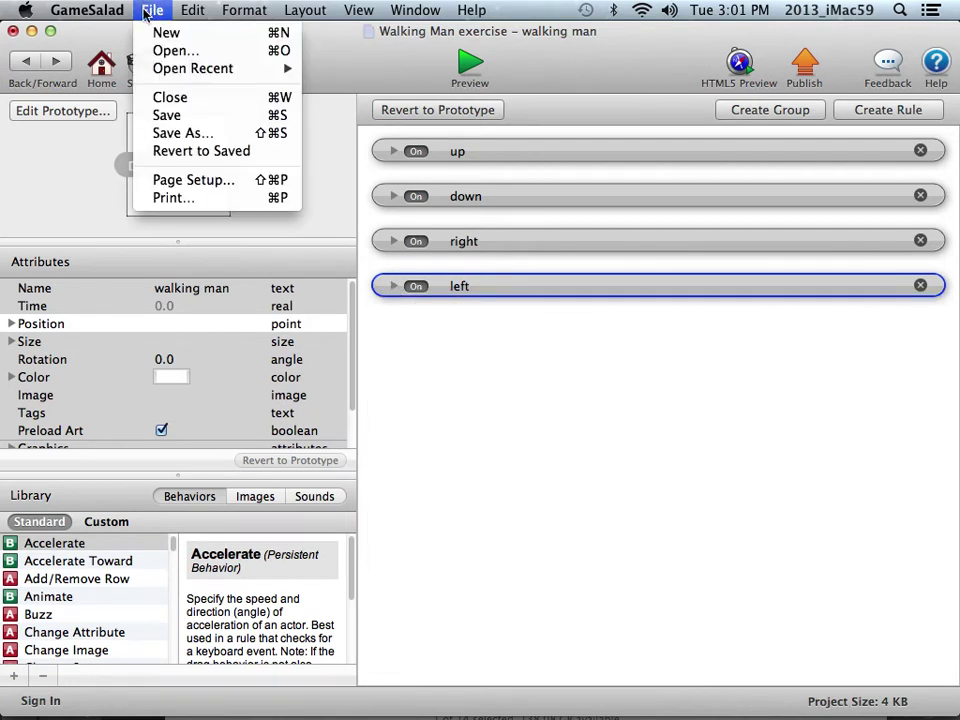
click(167, 116)
click(471, 66)
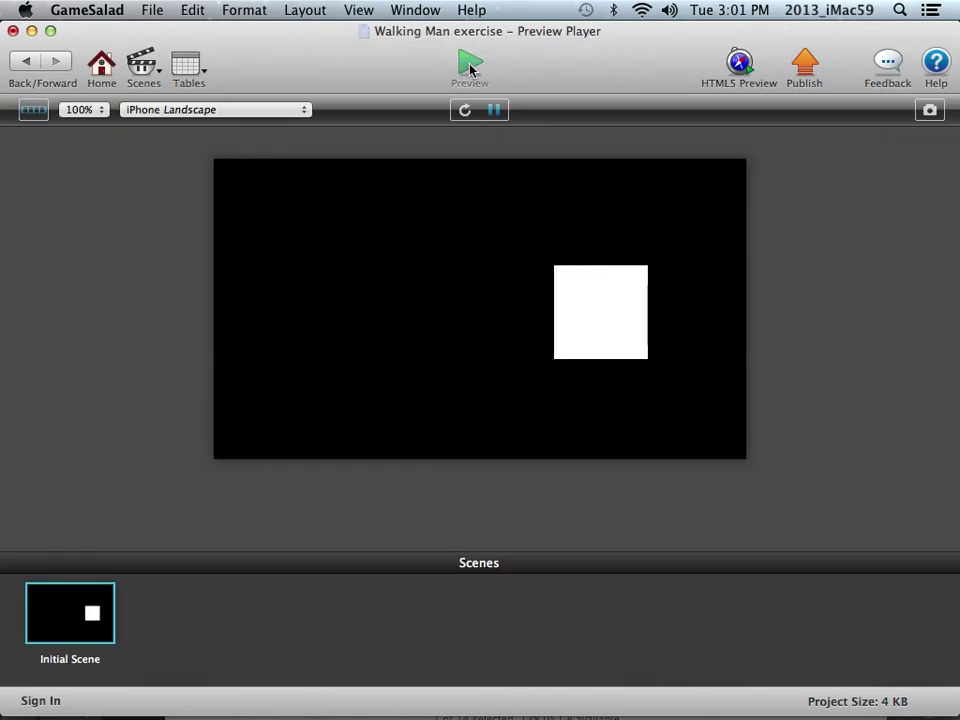
key(Right)
key(Up)
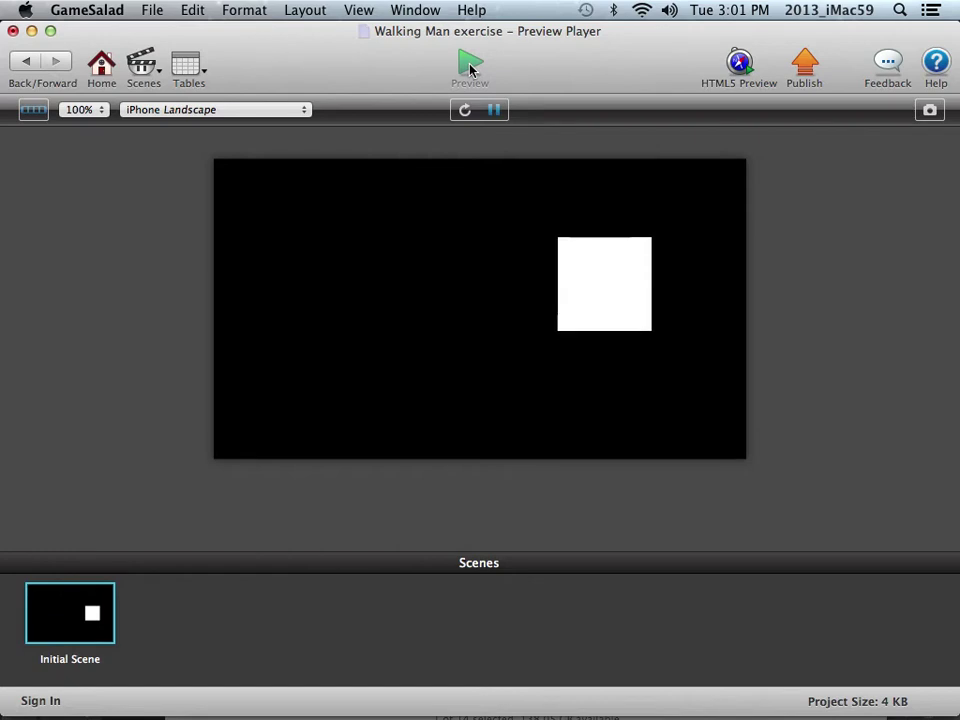
key(Down)
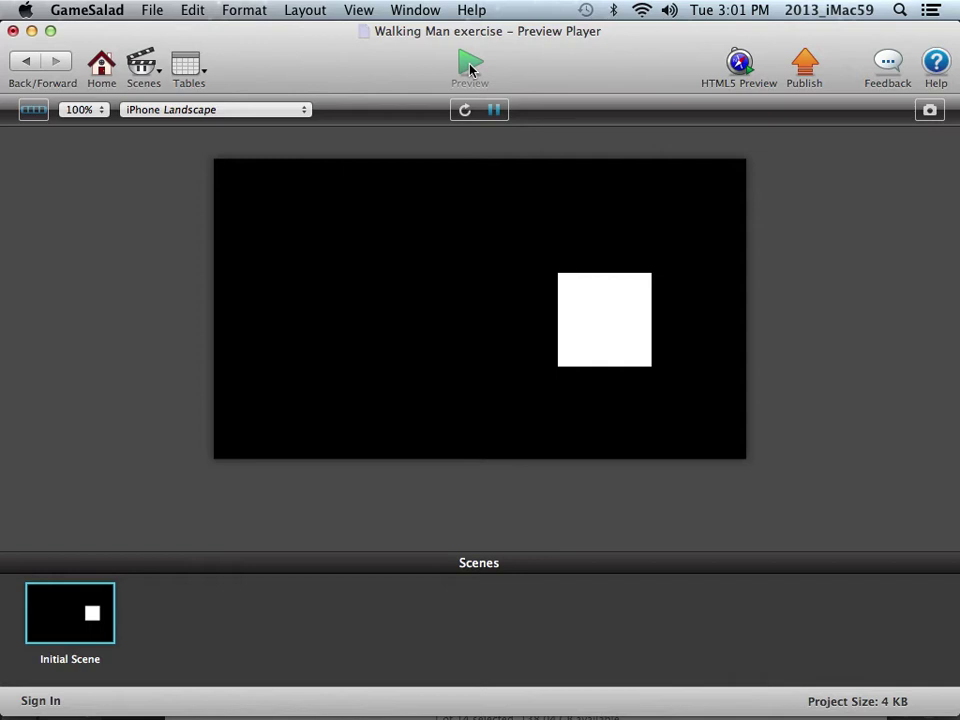
click(150, 12)
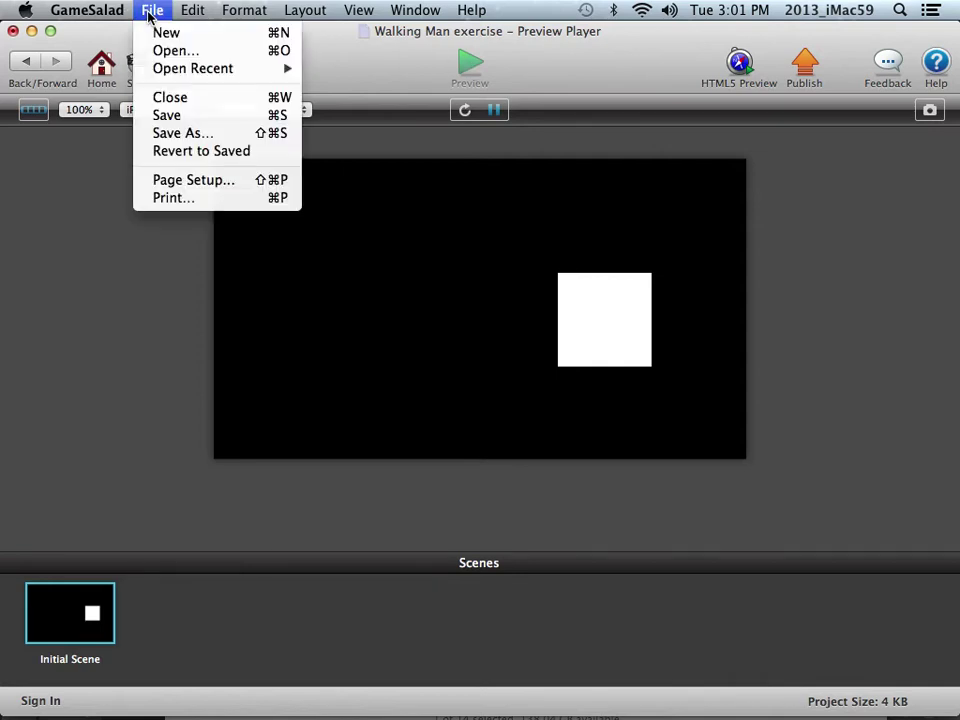
click(165, 117)
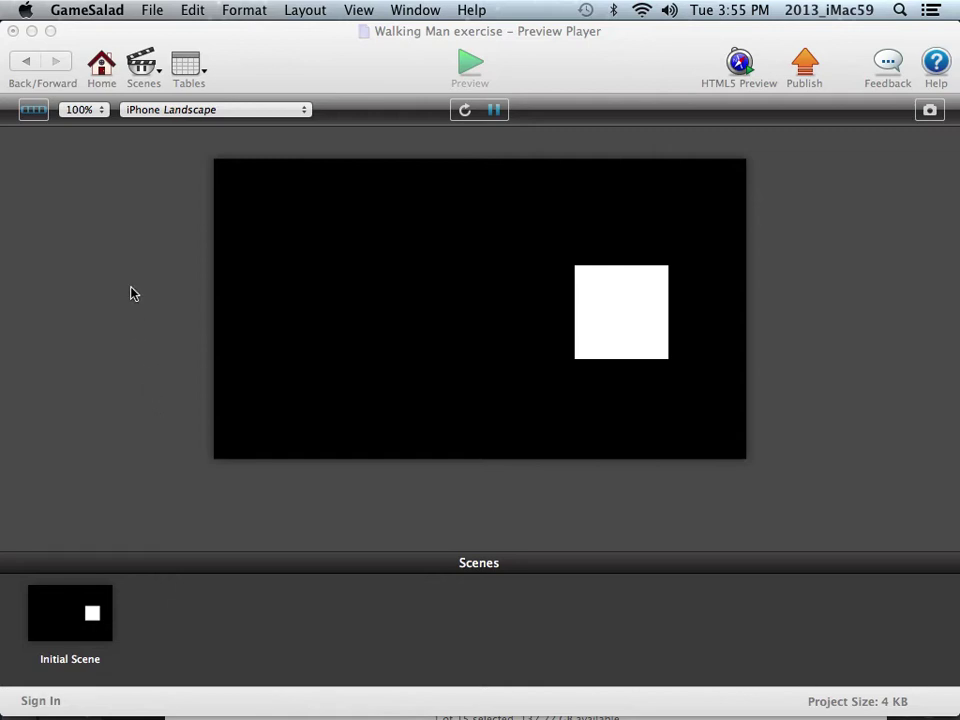
Import the professor walk PNGs from Gamesalad course/Animated sheets/Animated professor into the Images library
click(28, 63)
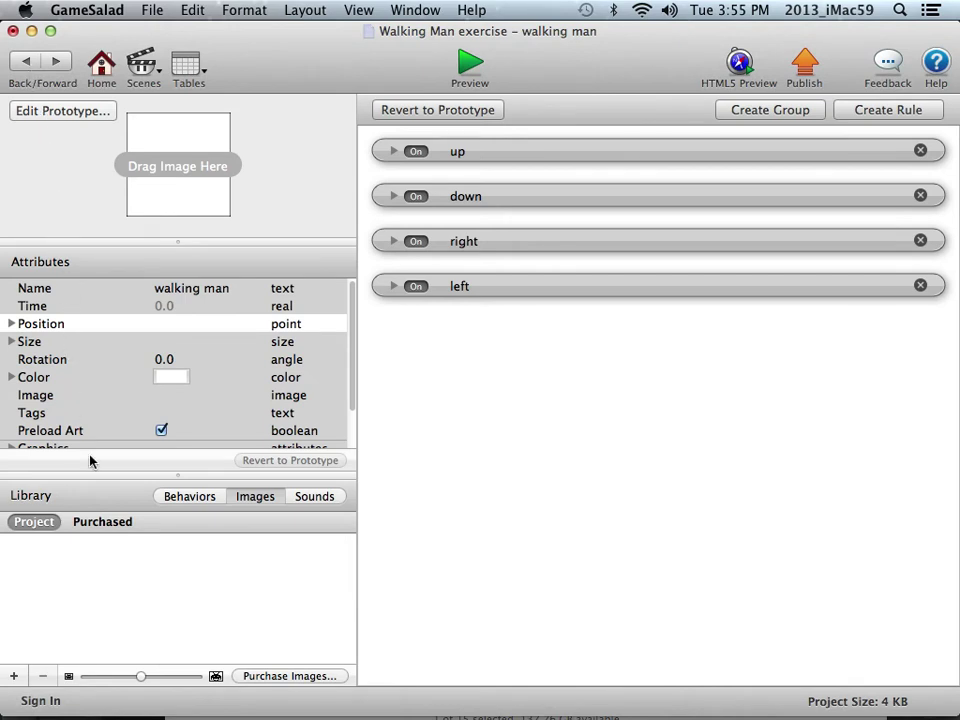
click(241, 497)
click(13, 676)
click(204, 229)
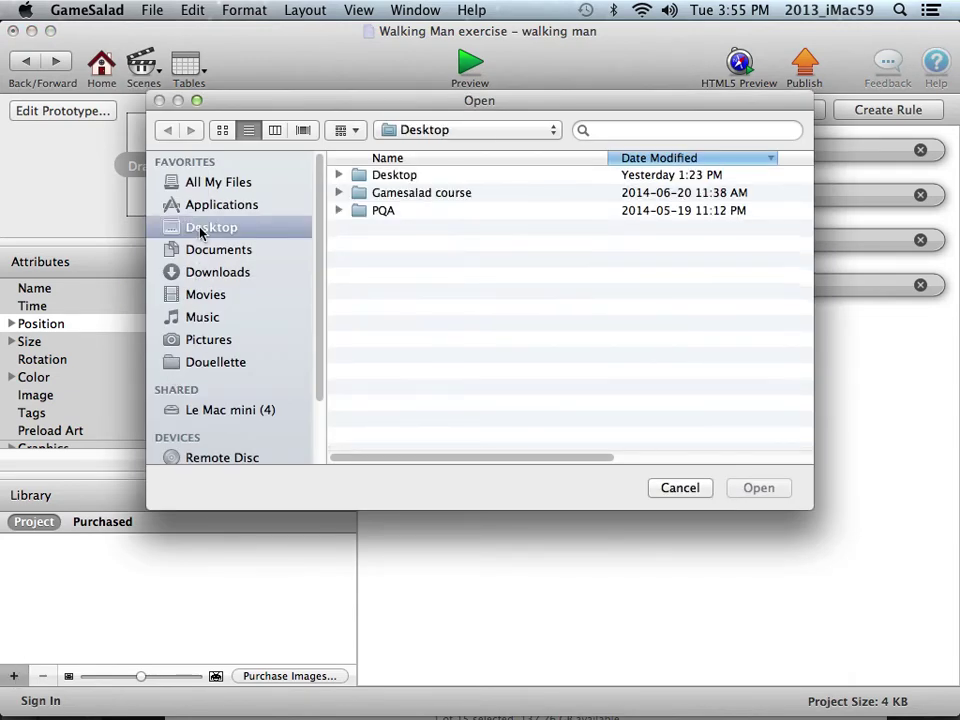
double_click(360, 192)
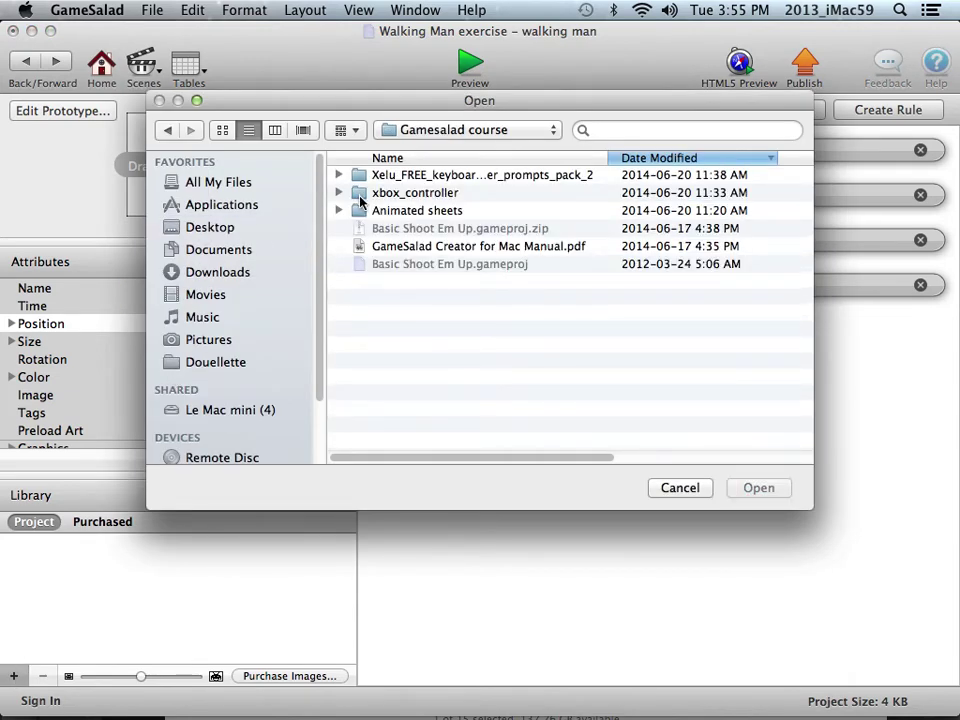
double_click(361, 211)
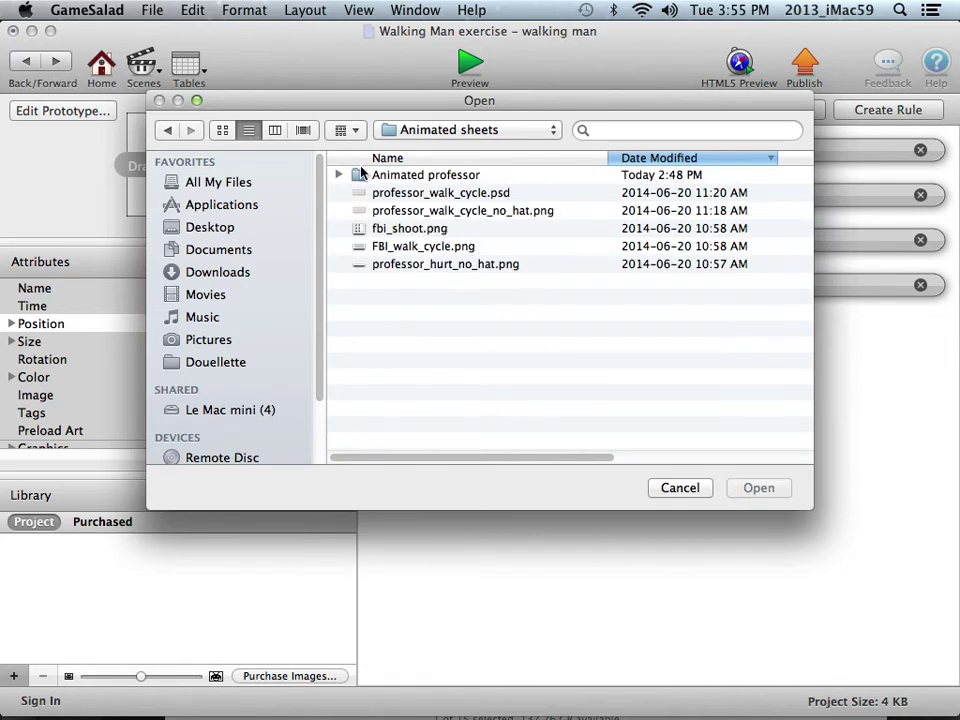
double_click(360, 175)
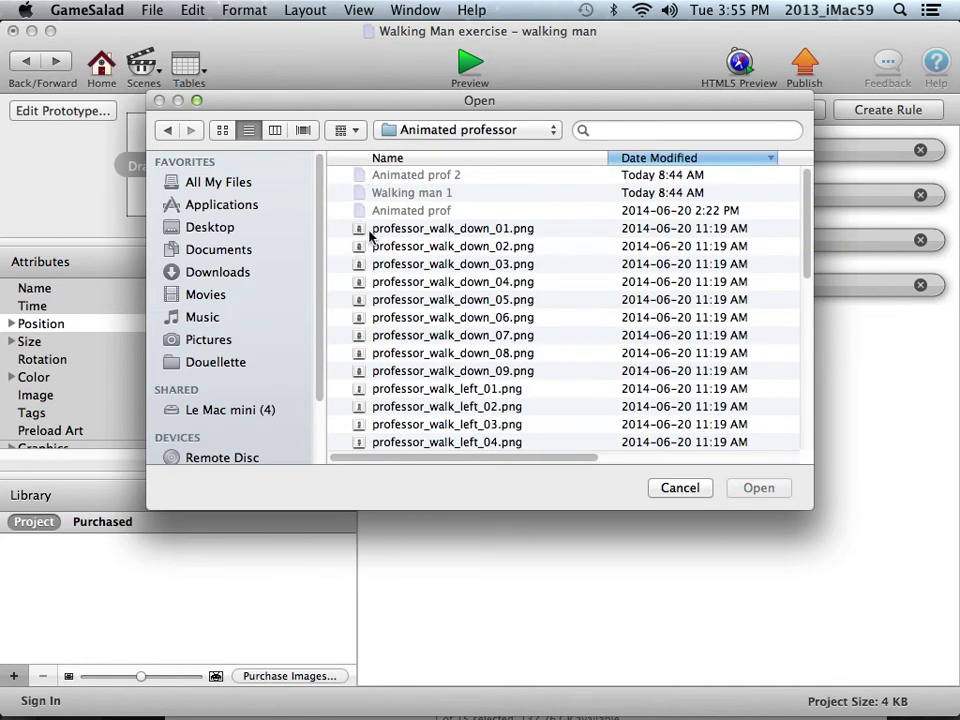
click(364, 230)
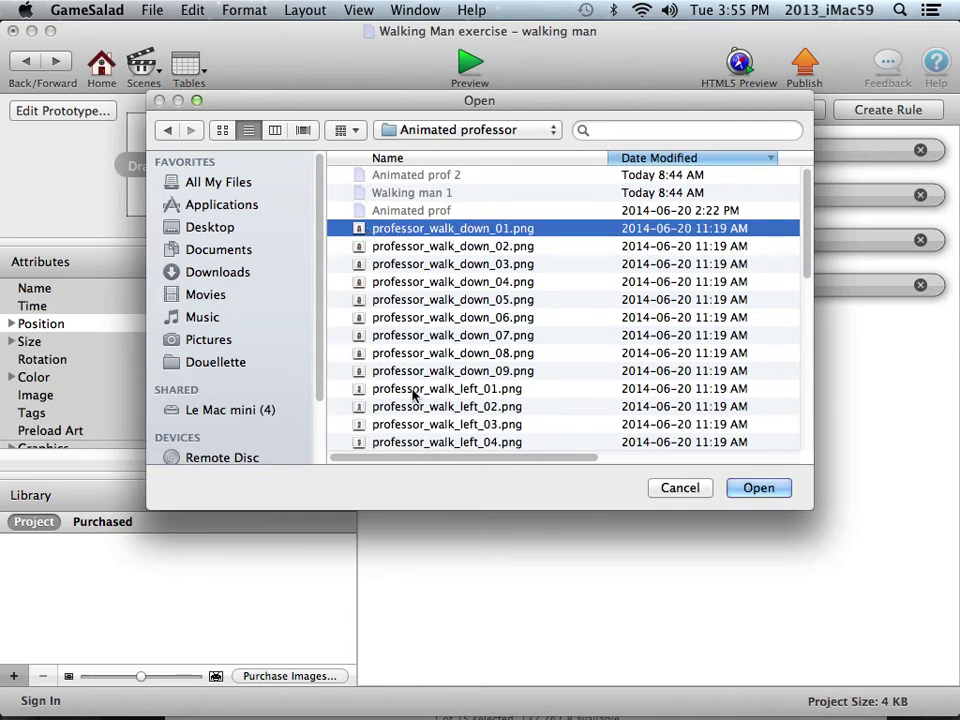
drag(812, 250, 786, 444)
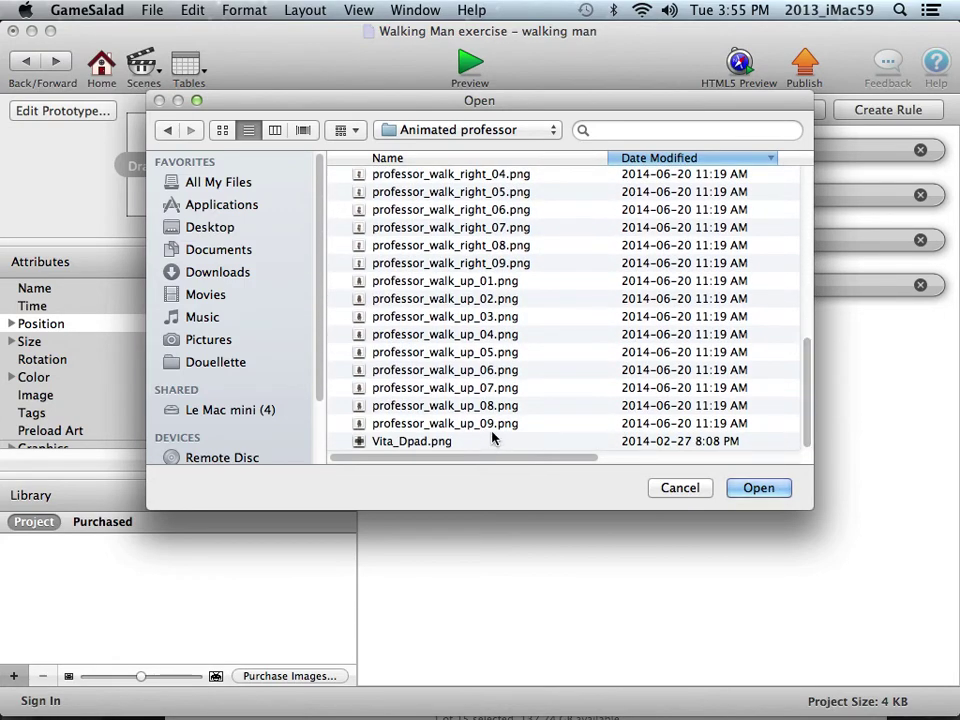
shift+click(470, 425)
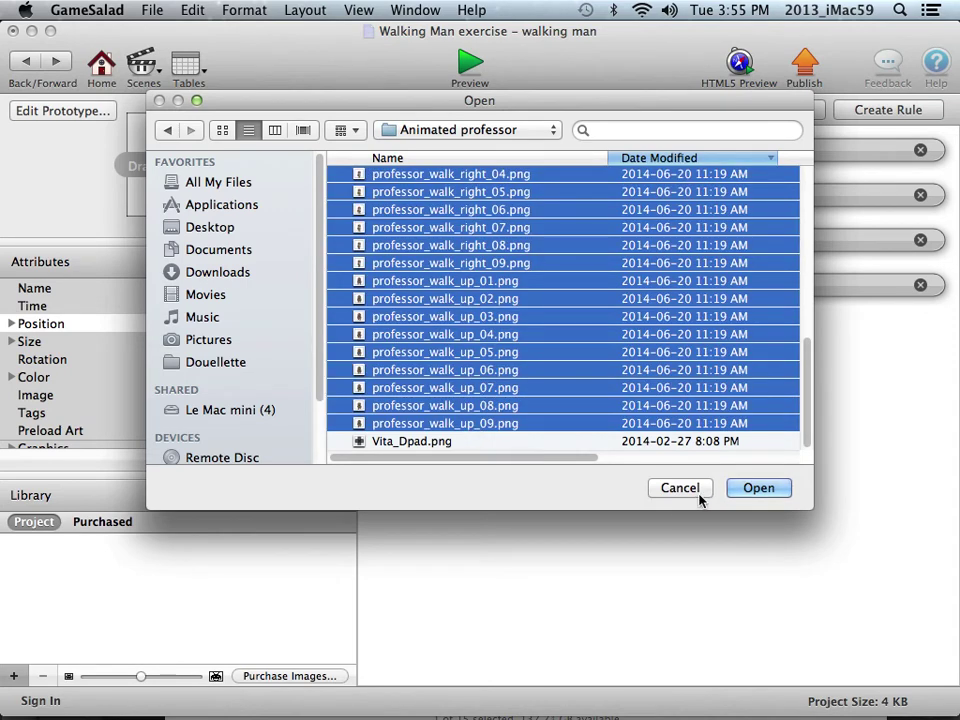
click(752, 488)
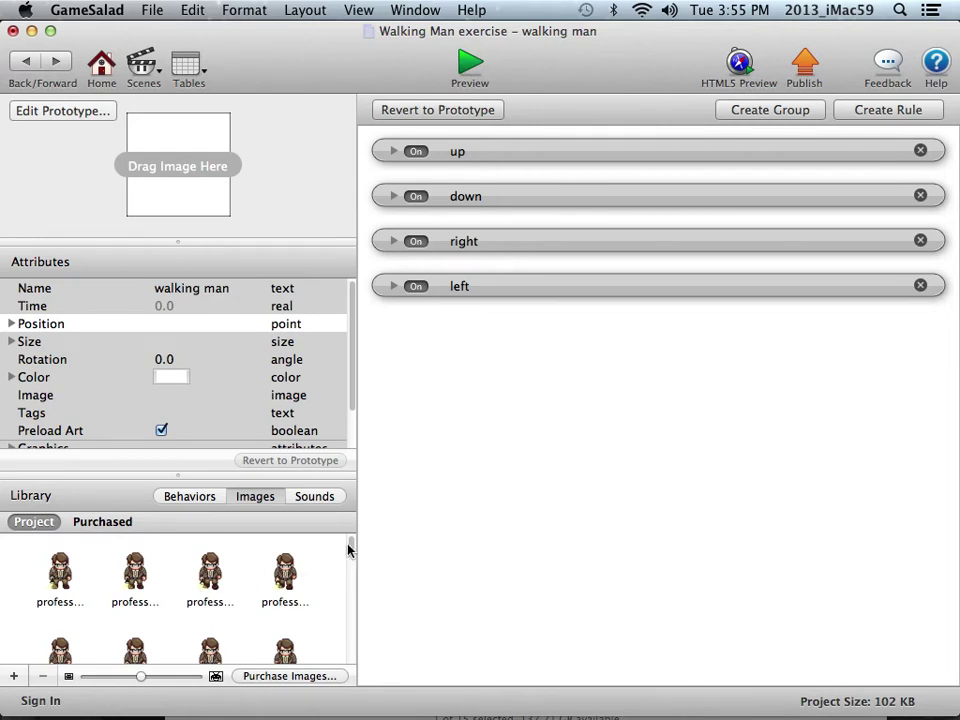
Save the project and briefly review the up rule
click(152, 10)
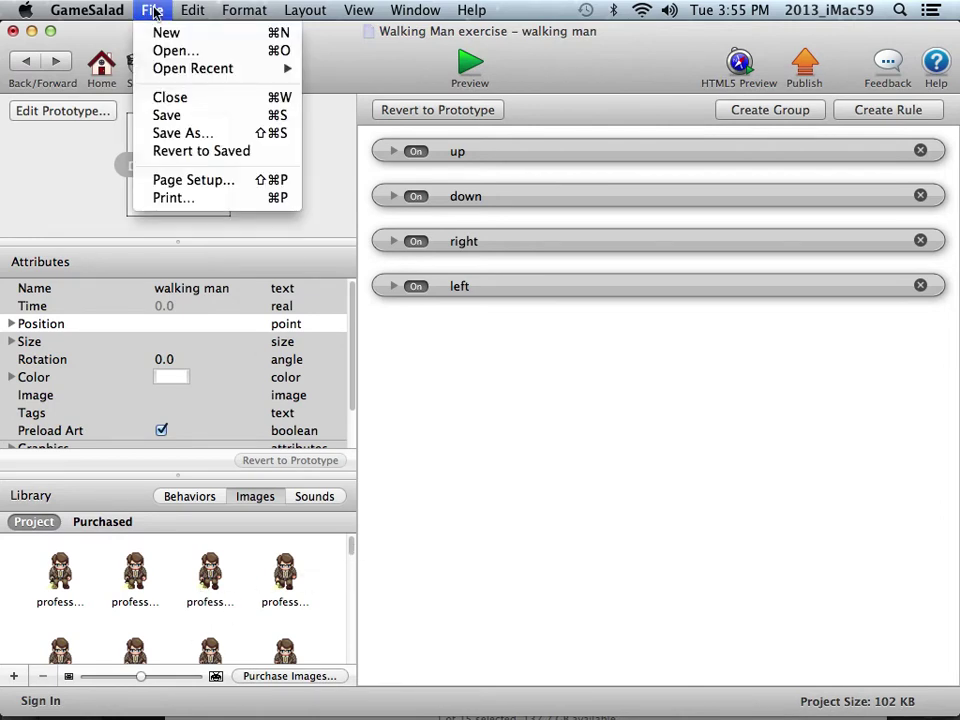
click(170, 116)
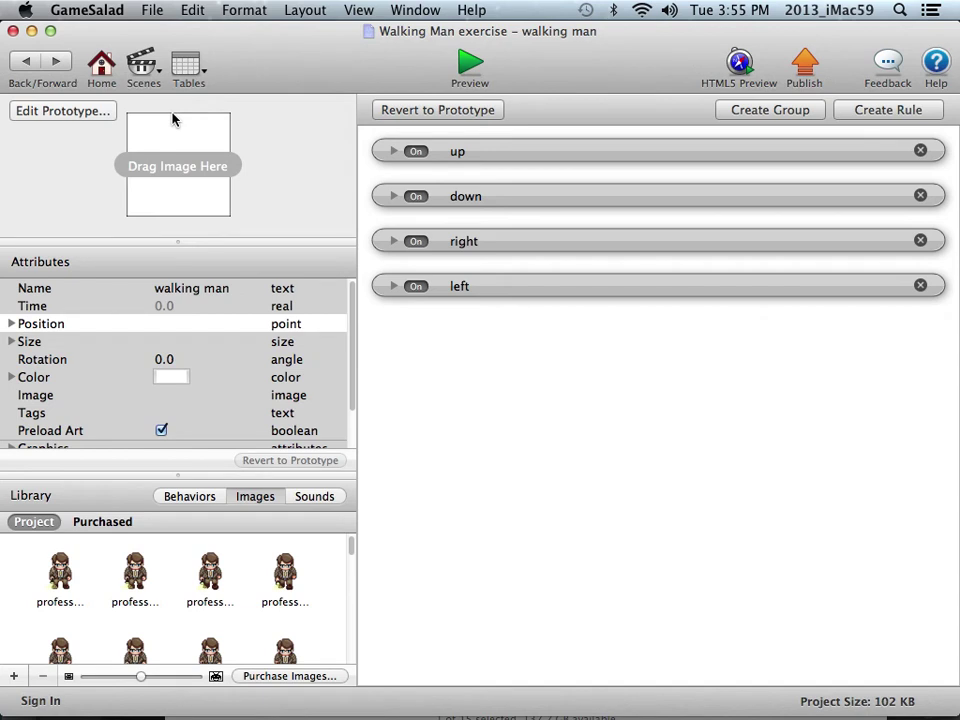
click(393, 152)
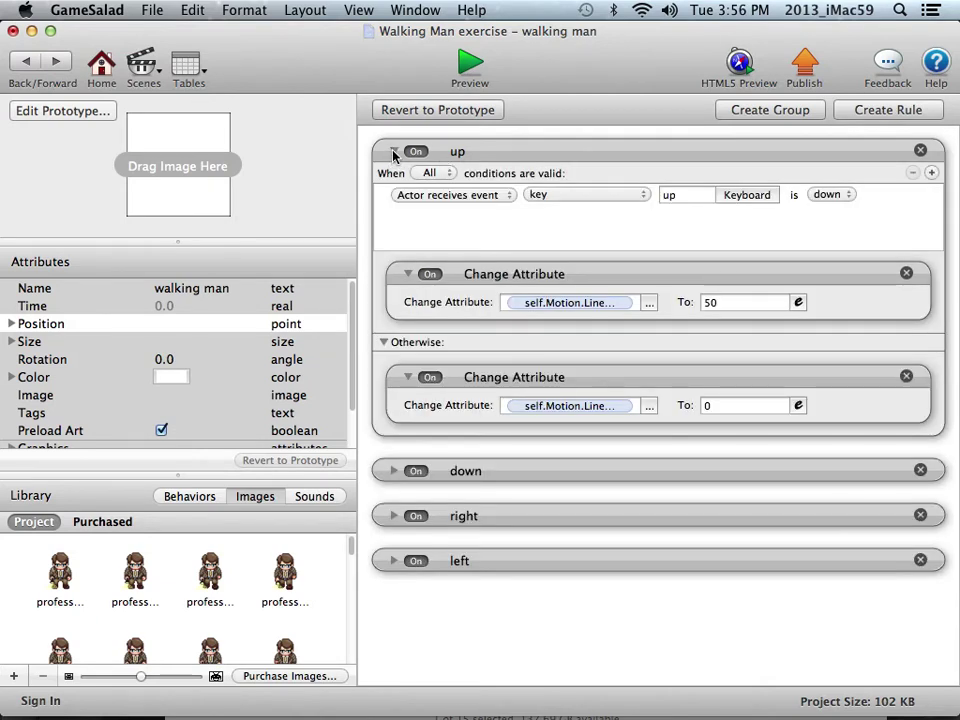
click(393, 152)
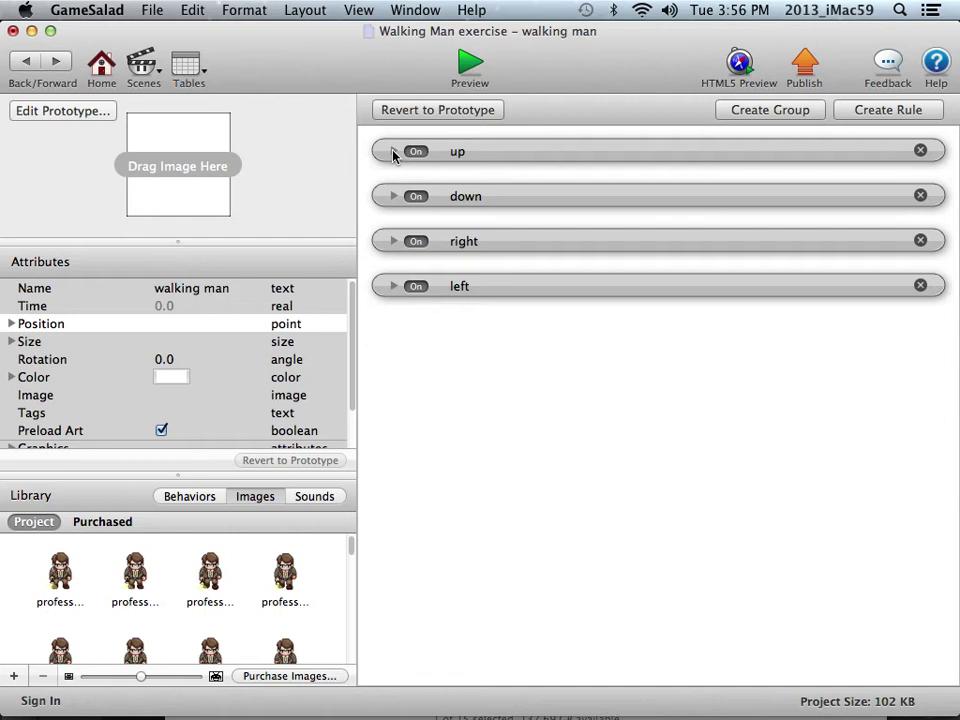
Add a Change Image behavior set to professor_walk_down_01, then collapse it
click(192, 498)
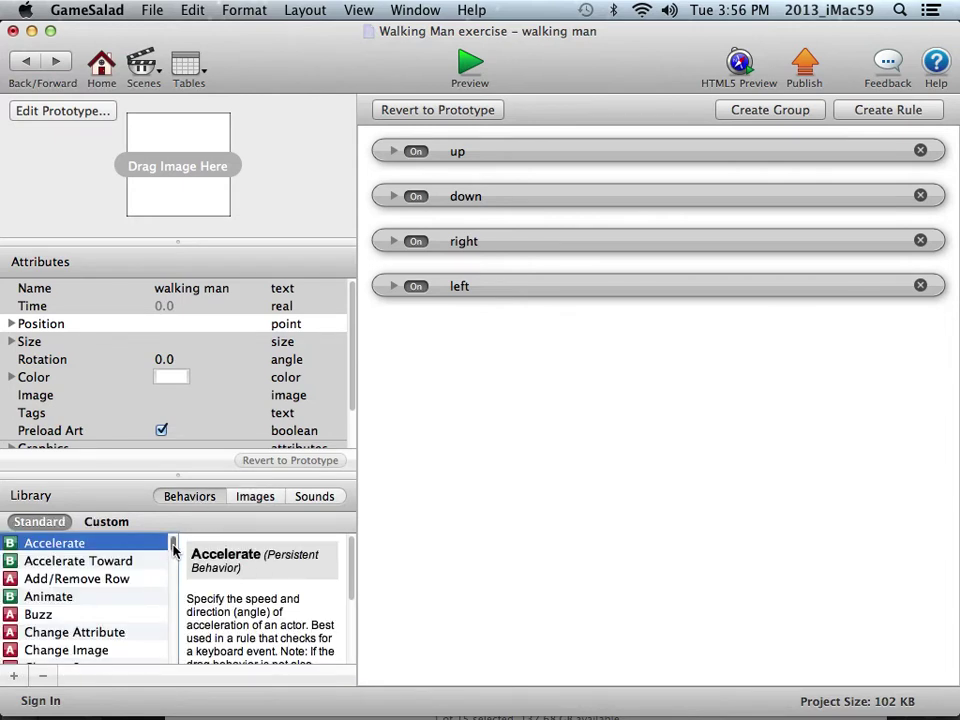
mouse_move(176, 543)
mouse_down()
mouse_move(173, 562)
mouse_move(176, 553)
mouse_up()
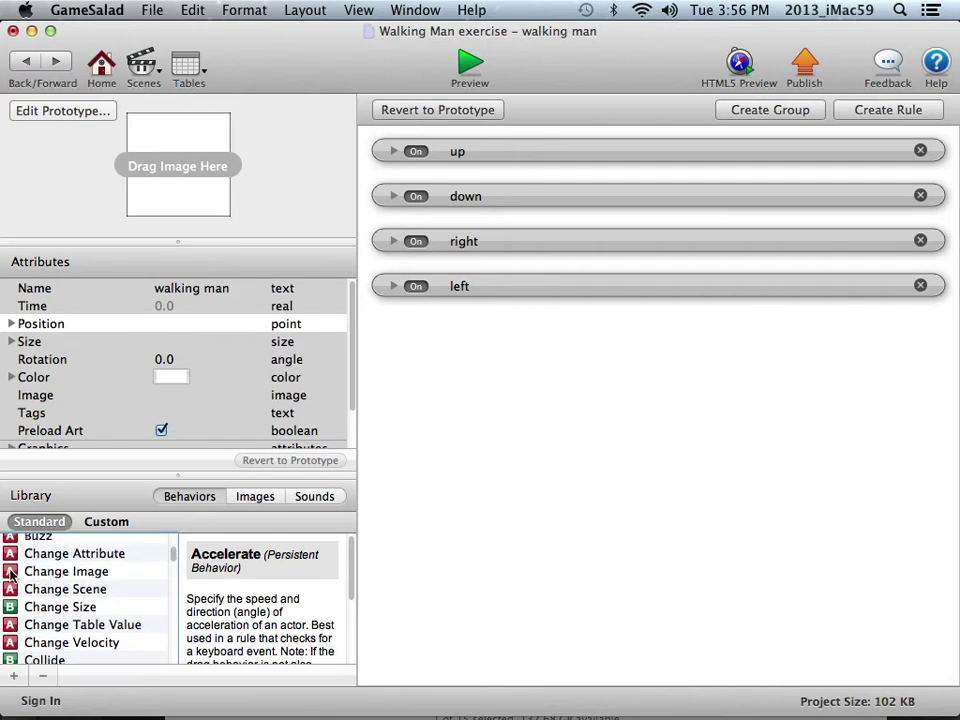
drag(77, 574, 464, 441)
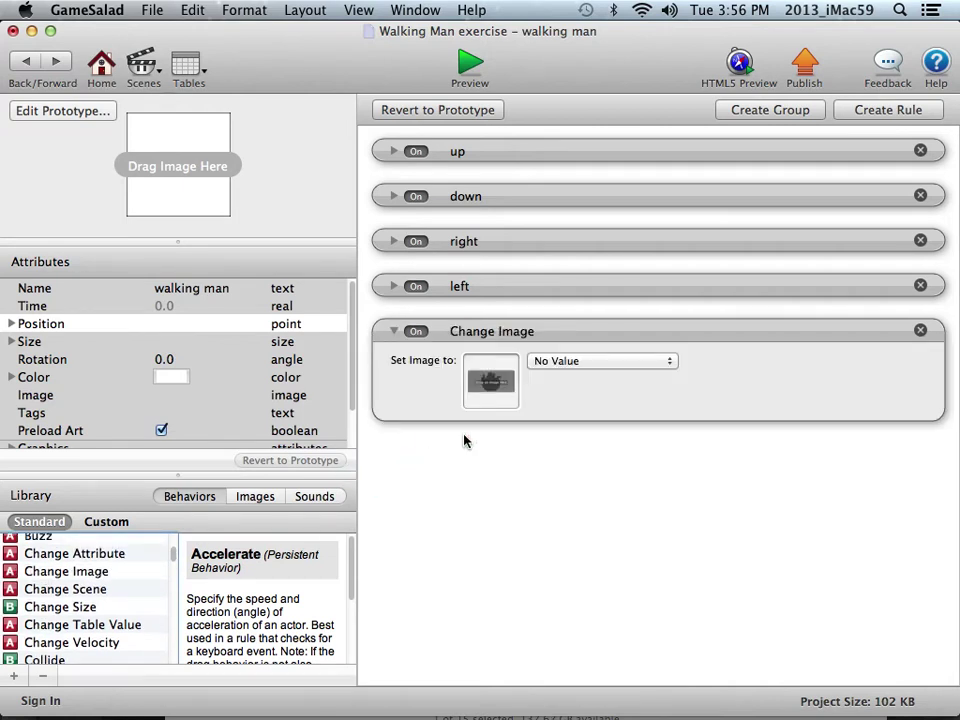
click(268, 499)
drag(349, 542, 351, 546)
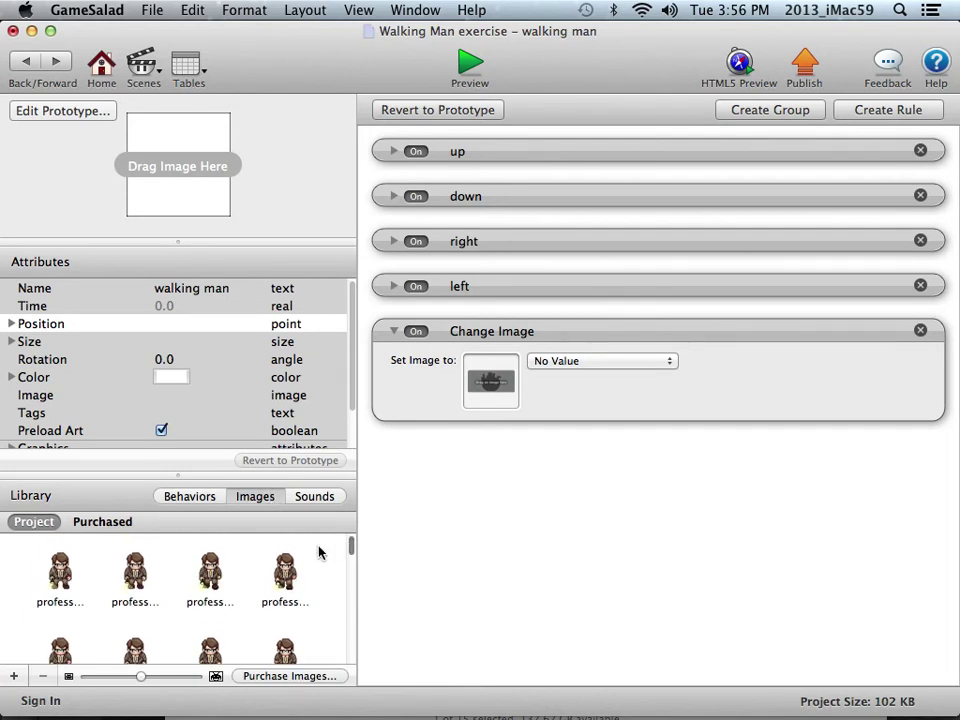
click(59, 578)
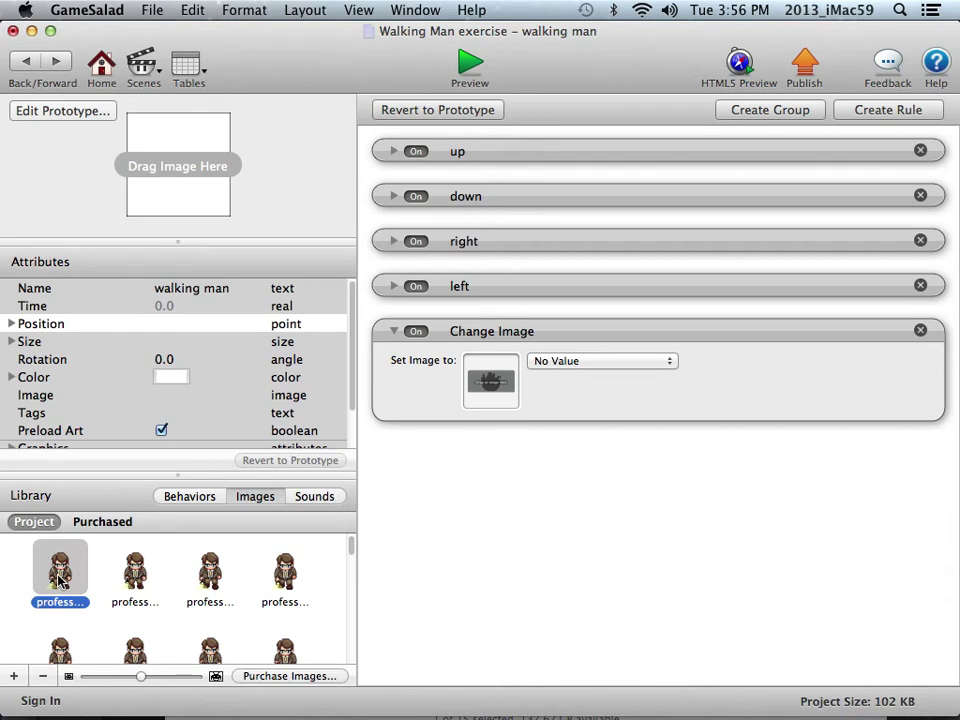
drag(59, 578, 484, 395)
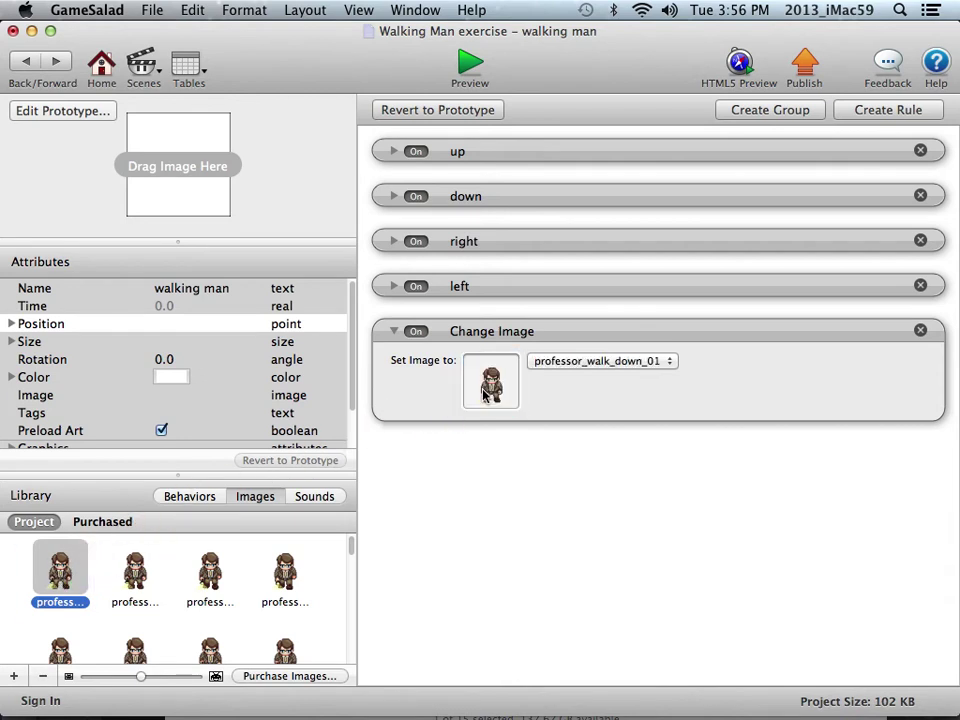
click(393, 332)
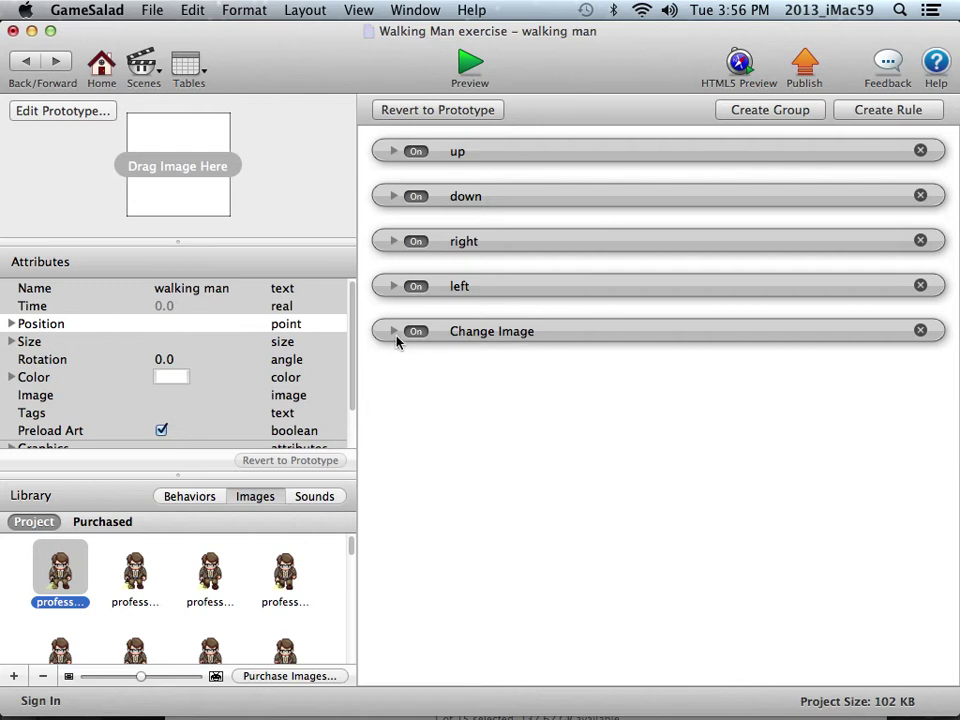
click(467, 67)
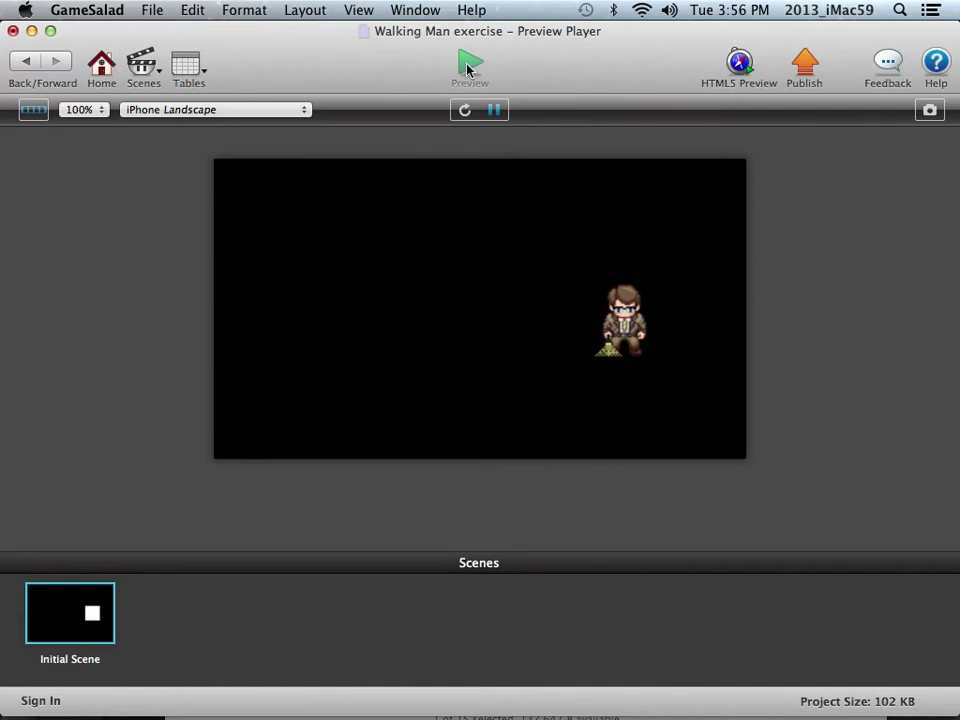
key(Up)
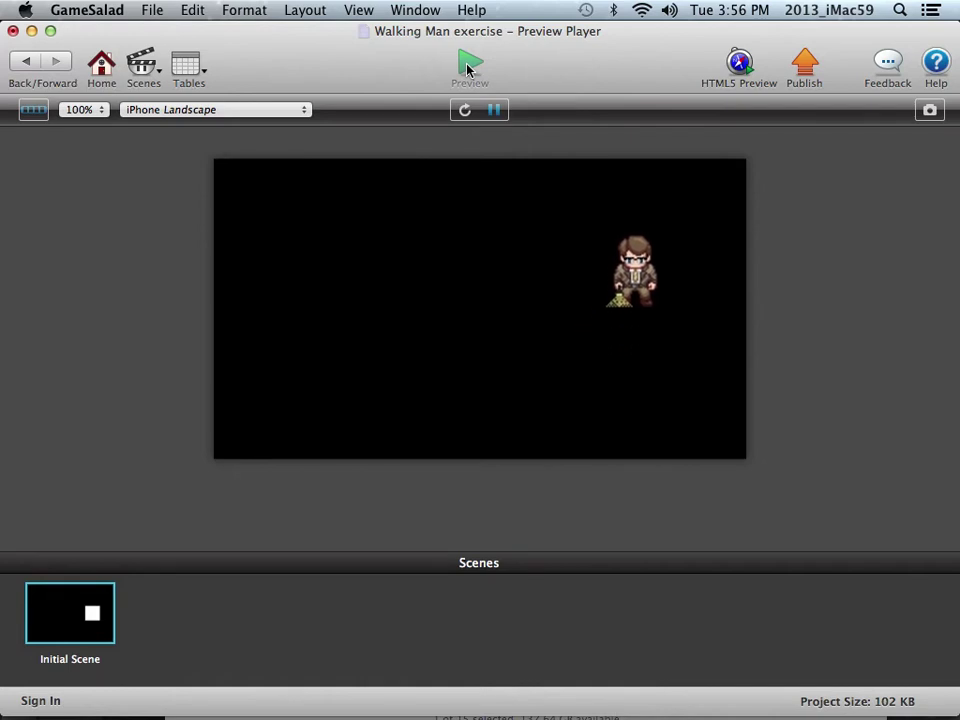
key(Down)
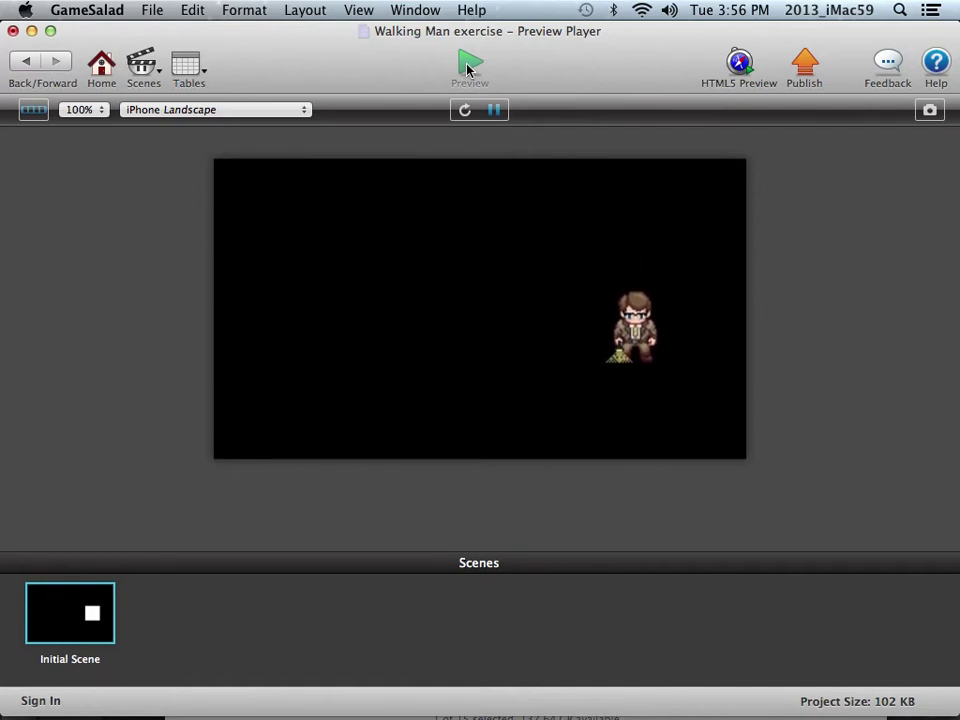
key(Up)
key(Down)
key(Left)
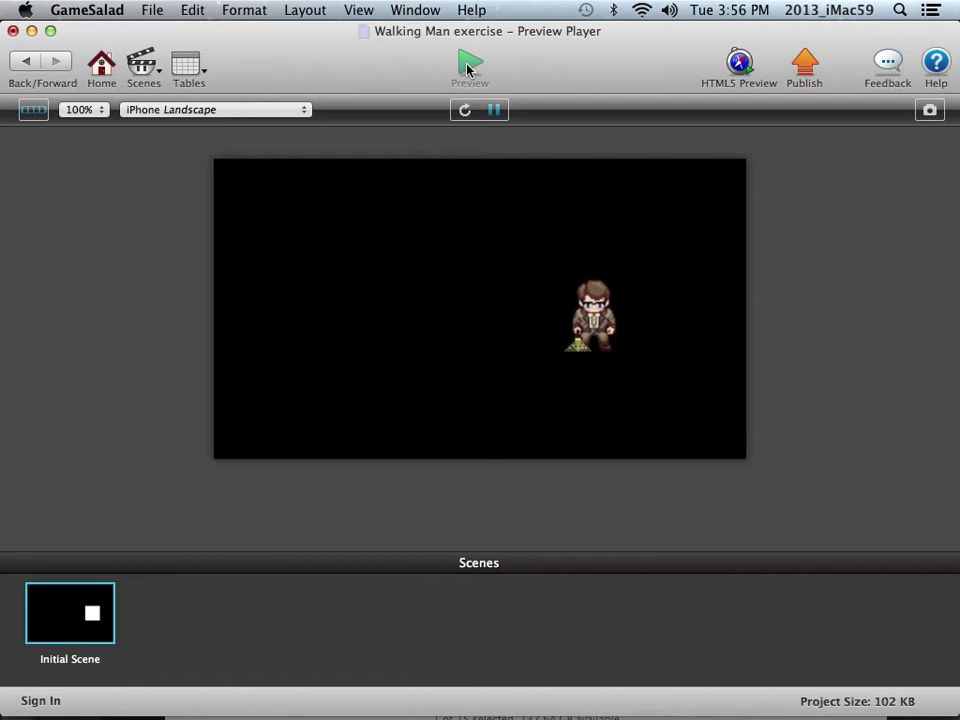
key(Right)
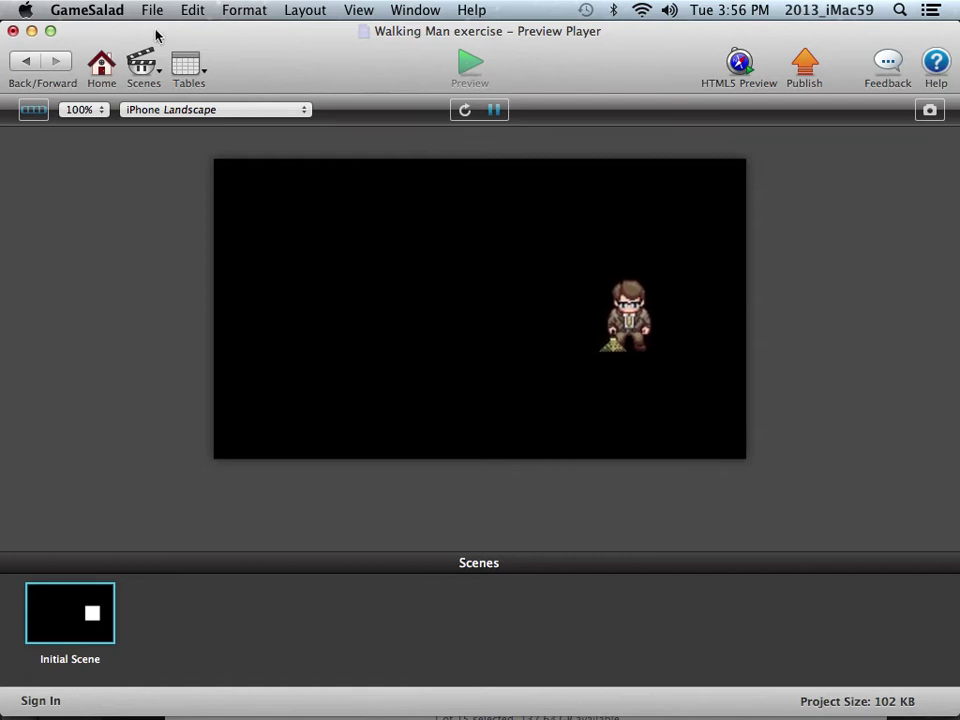
click(153, 12)
click(168, 116)
Expand the up rule and add an Animate behavior below its Change Attribute
click(29, 66)
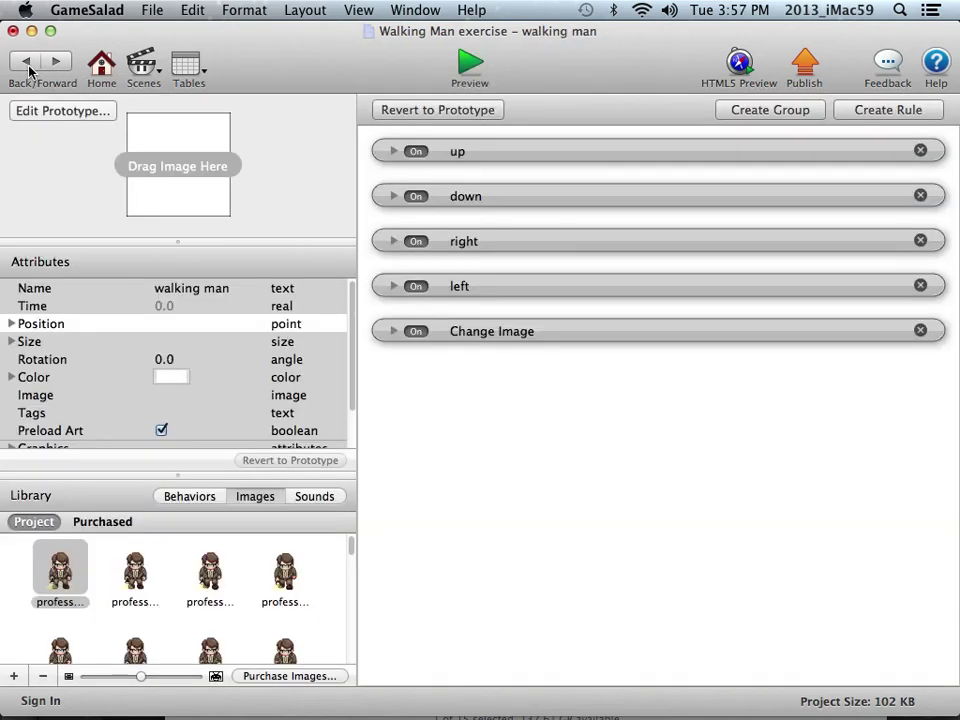
click(393, 152)
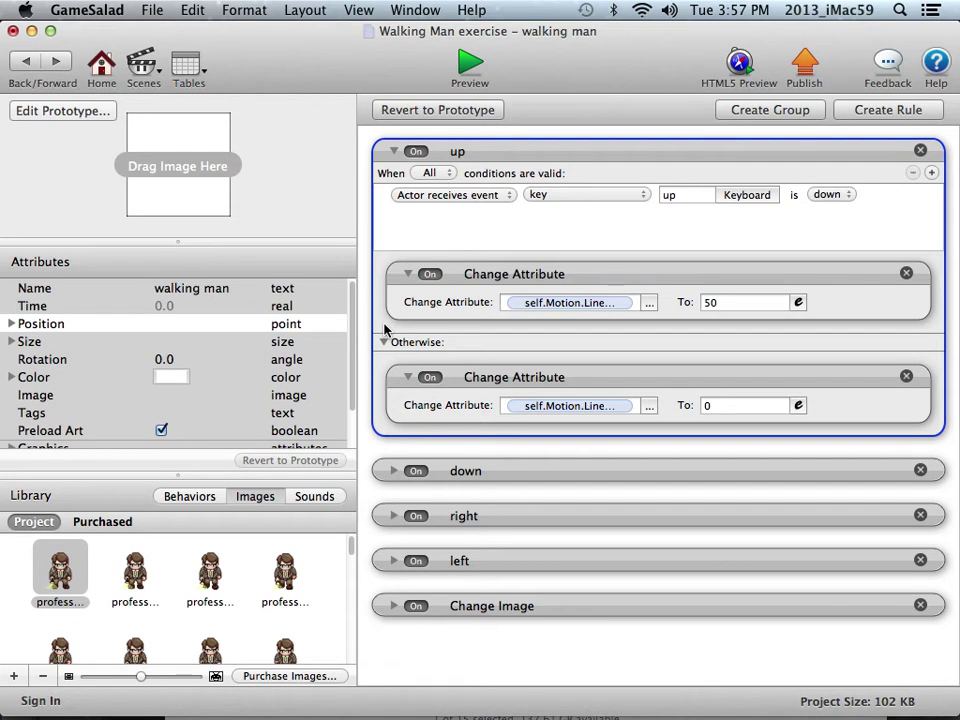
click(189, 497)
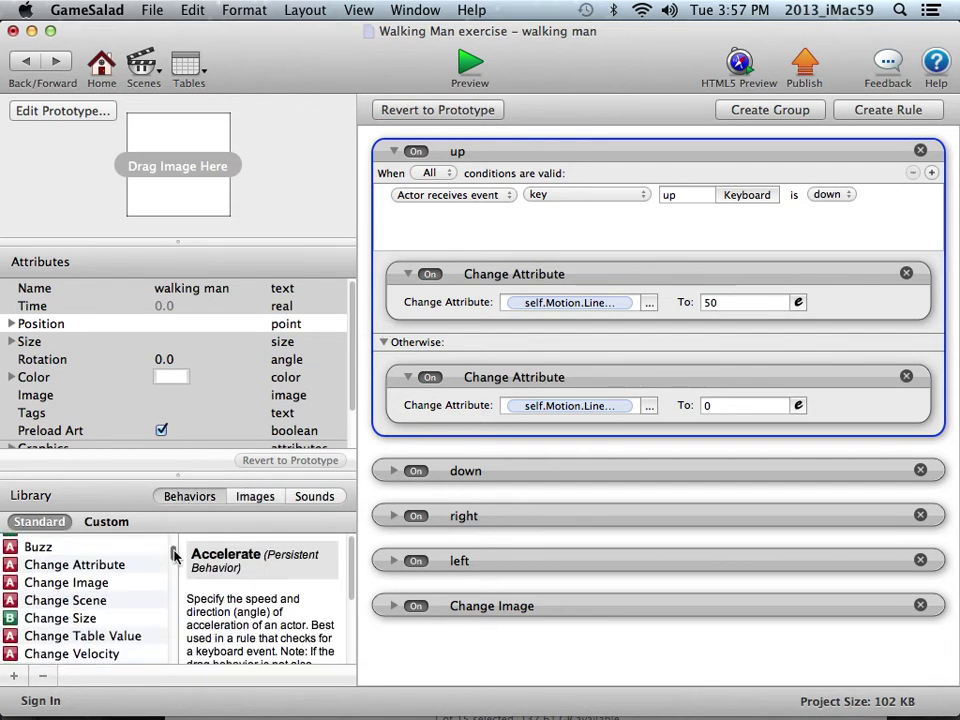
scroll(170, 553, up, 3)
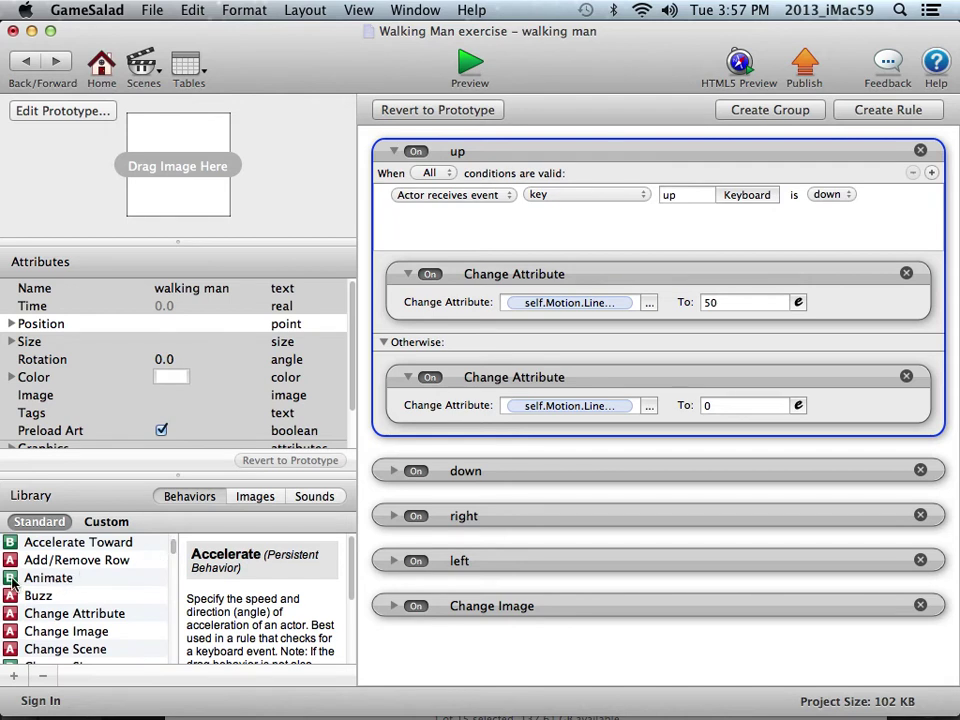
drag(12, 583, 424, 337)
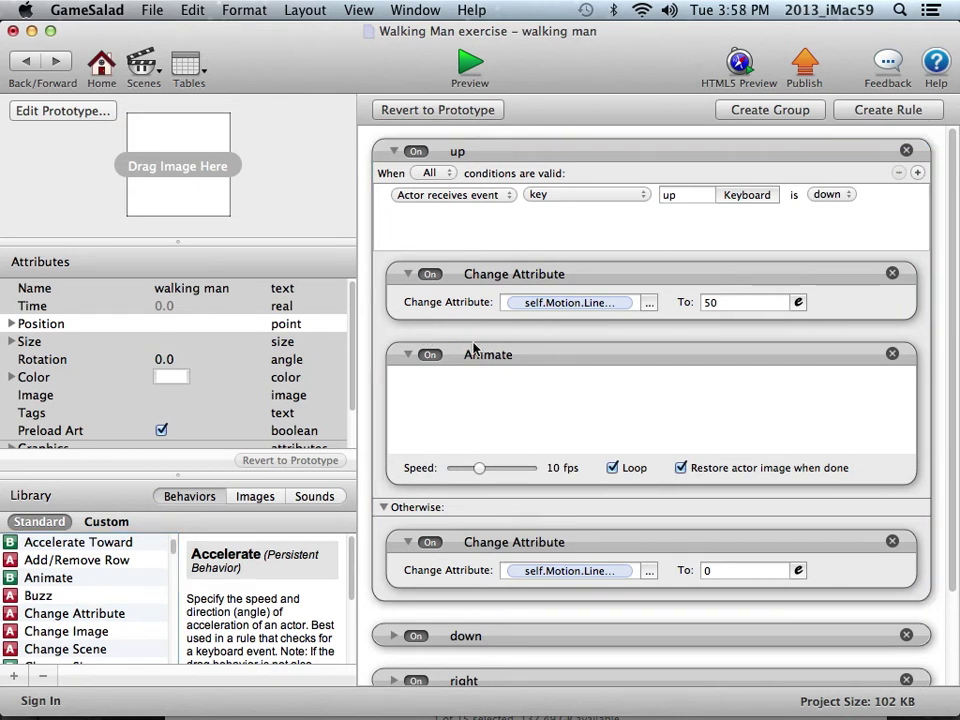
Drop the professor_walk_up images into the up rule's Animate behavior as one sequence
click(250, 497)
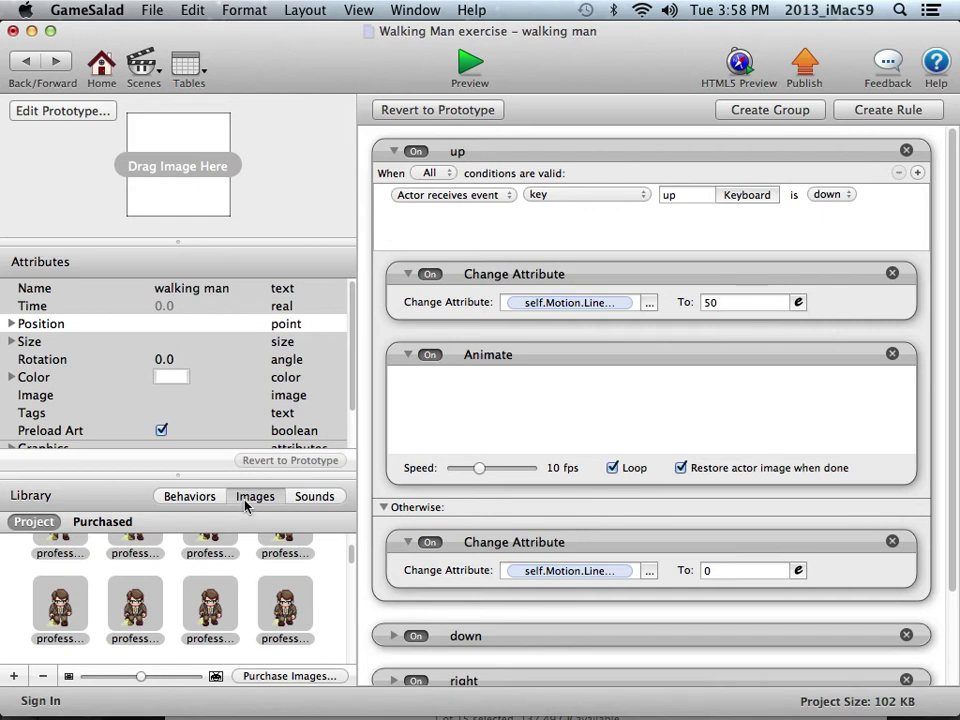
drag(349, 553, 354, 628)
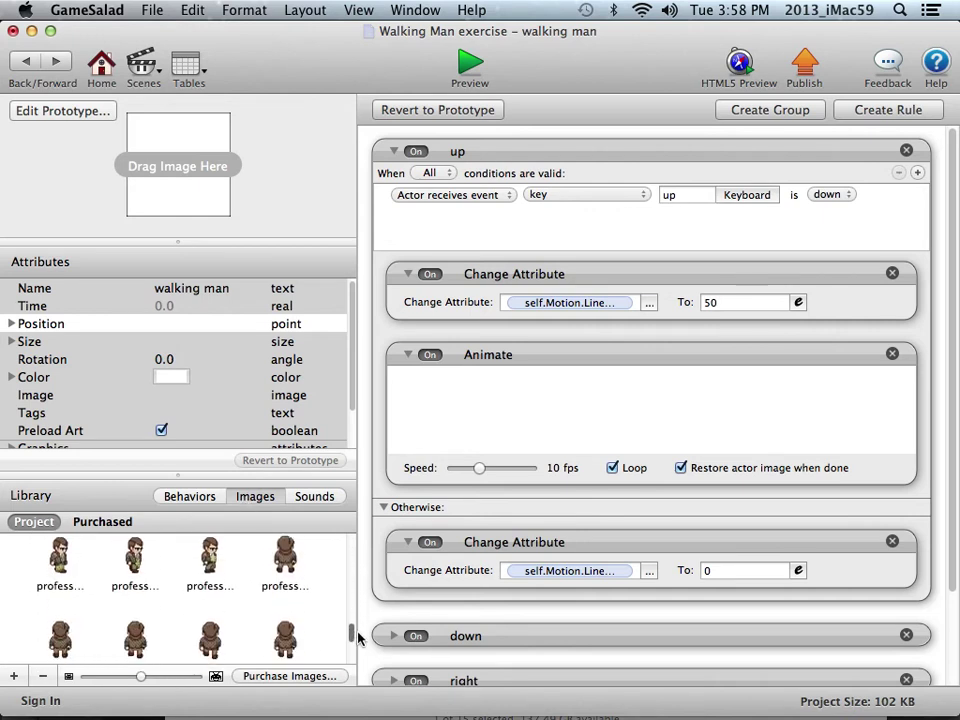
click(289, 570)
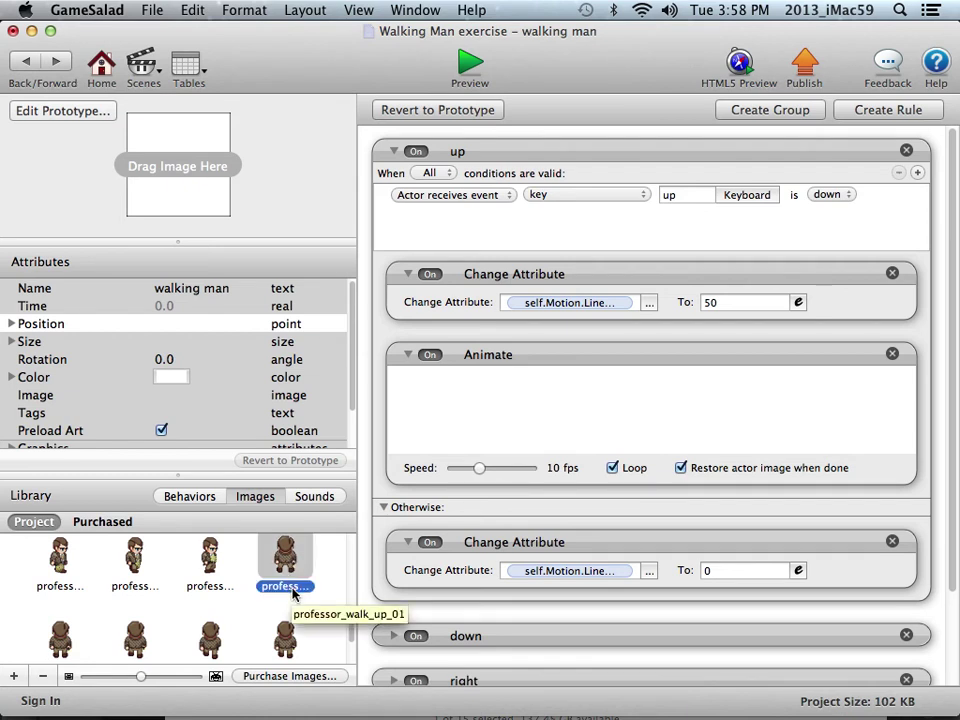
scroll(350, 636, down, 2)
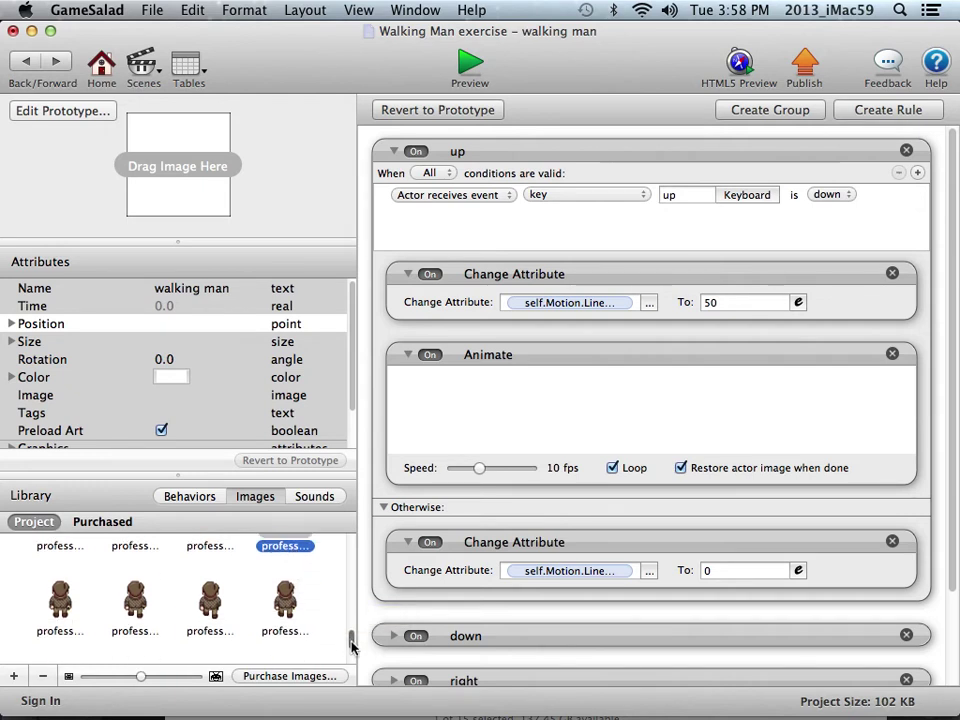
shift+click(300, 628)
drag(286, 617, 467, 413)
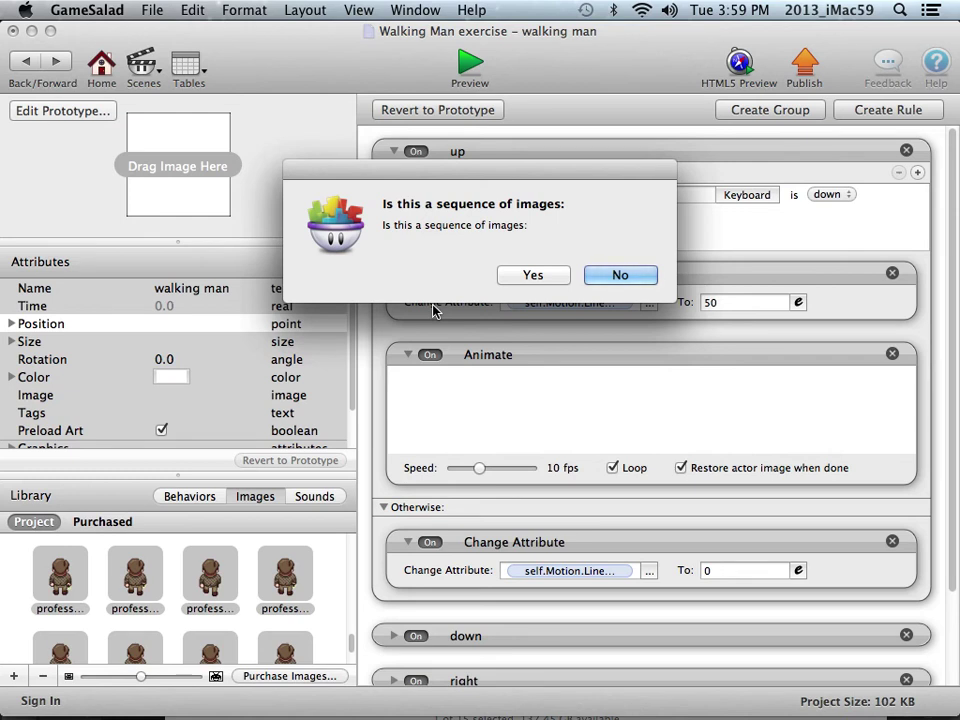
click(505, 285)
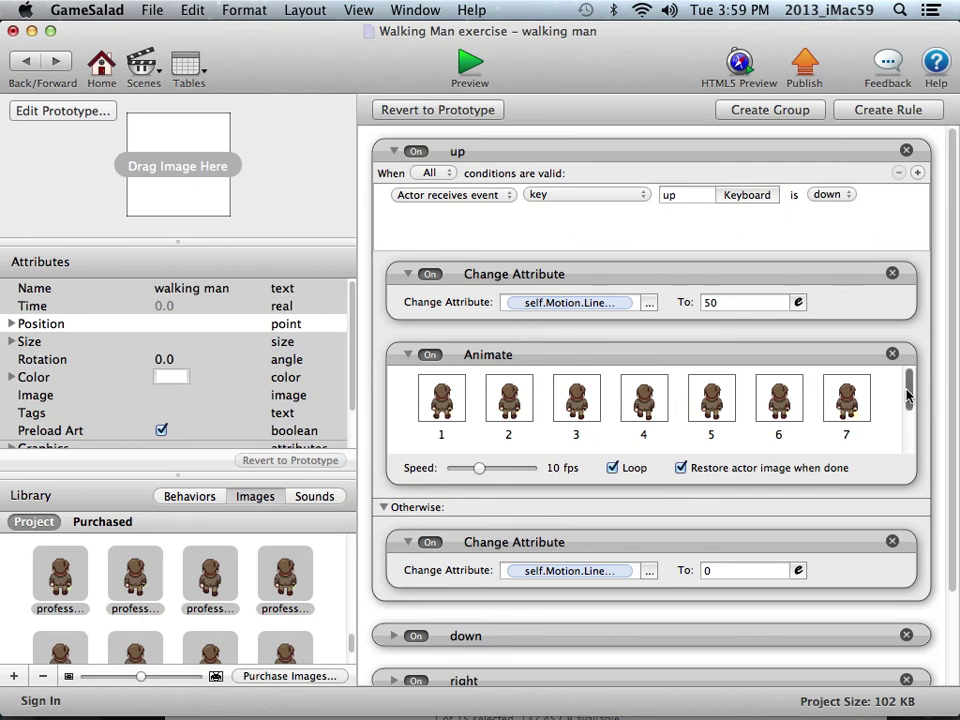
scroll(903, 452, down, 3)
scroll(903, 452, up, 3)
Save, then preview the game, walking the professor with the Up, Down, Left and Right arrows
click(151, 10)
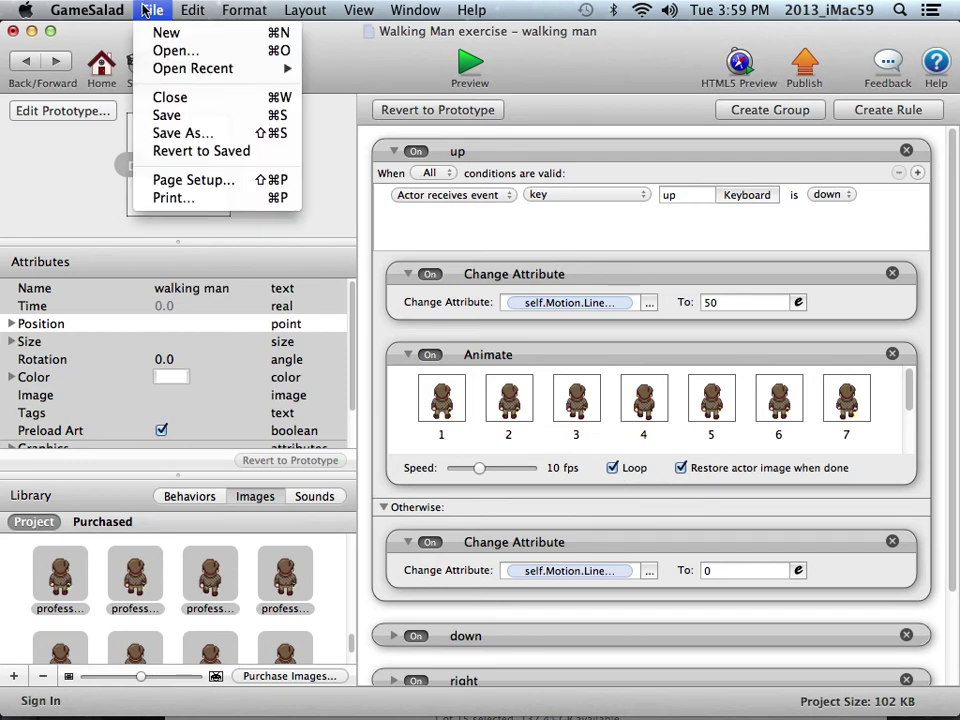
click(163, 117)
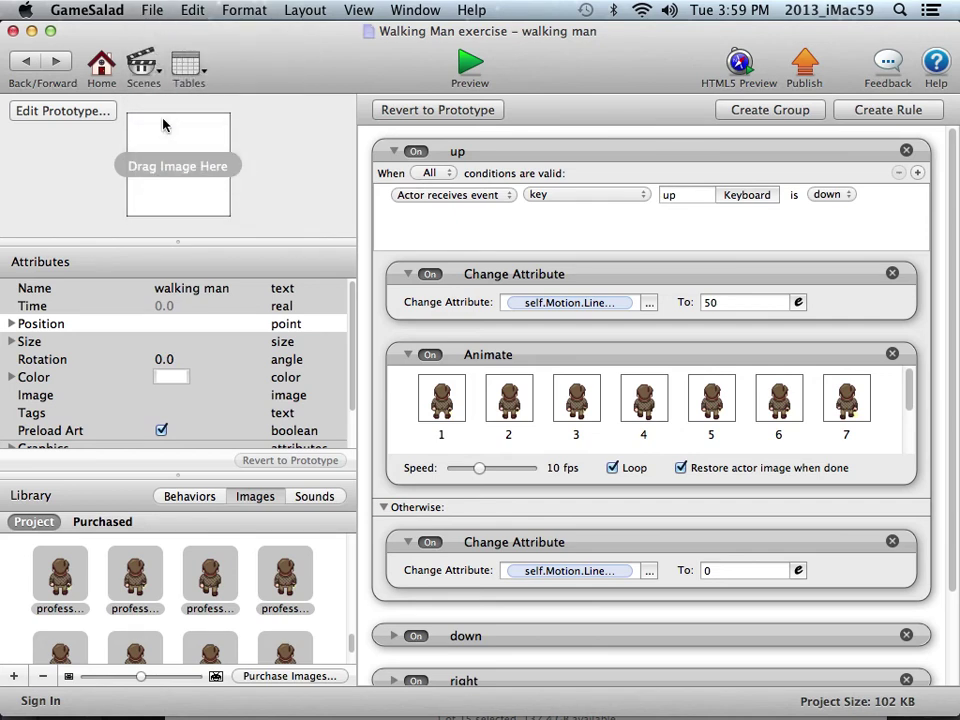
click(464, 61)
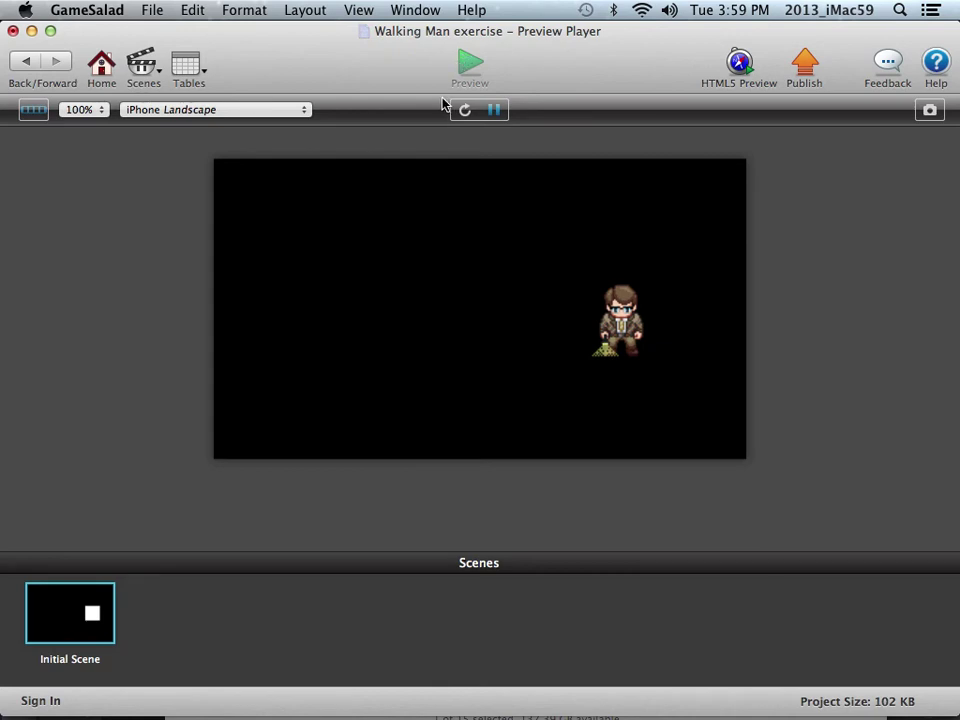
key(Up)
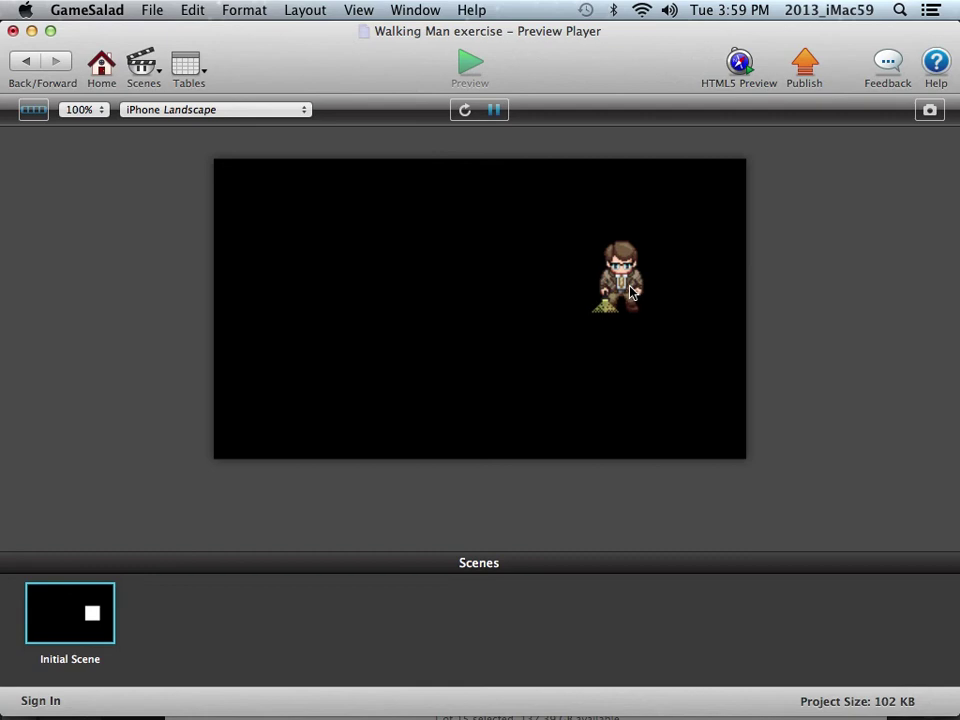
key(Up)
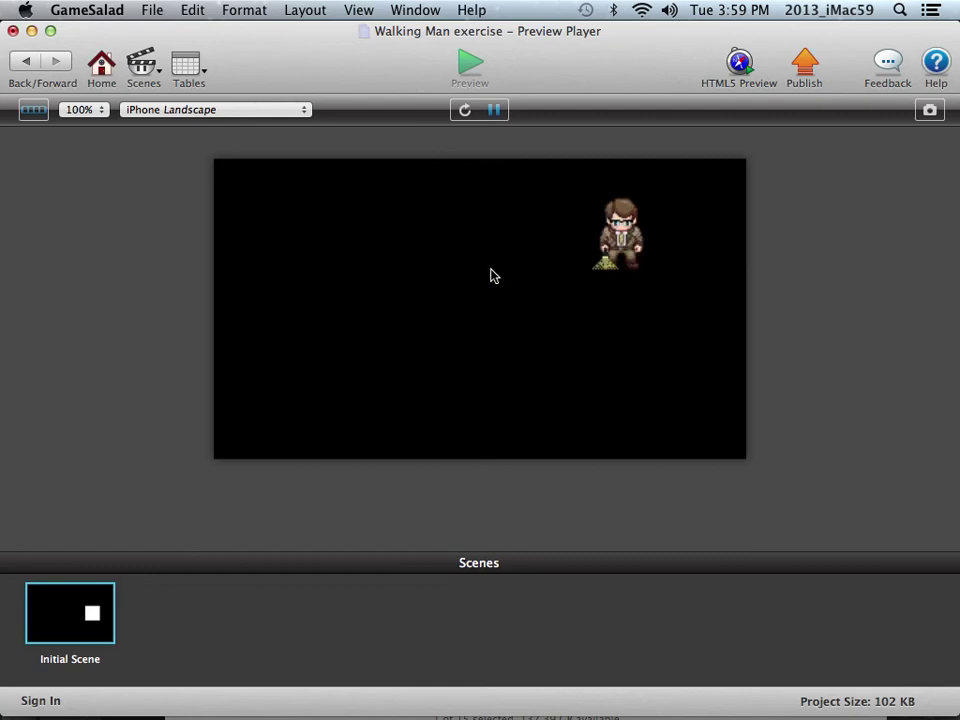
key(Down)
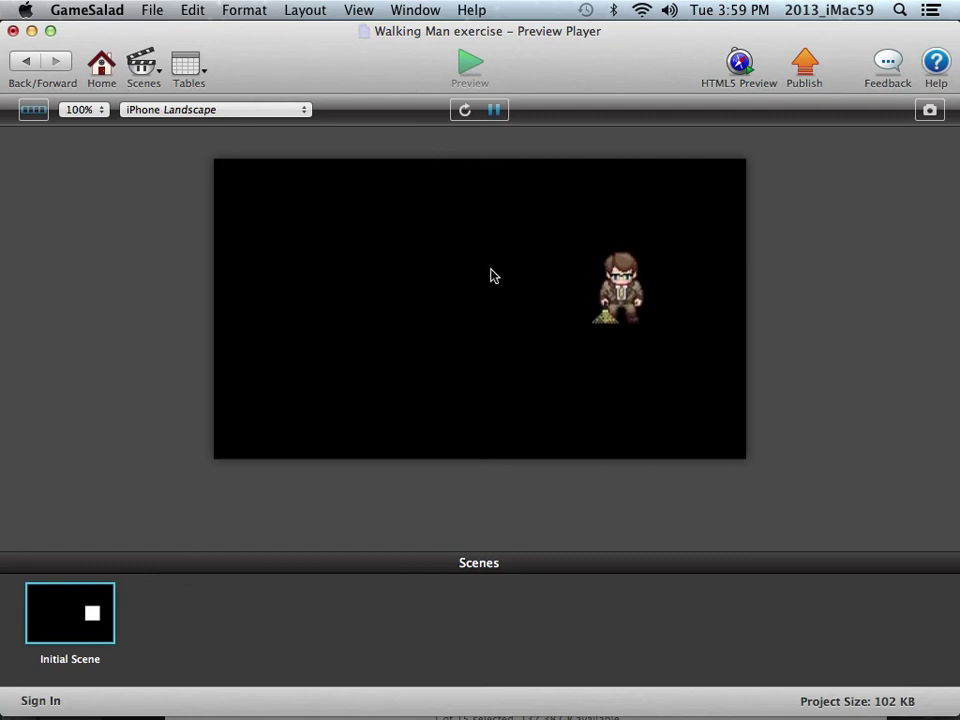
key(Left)
key(Right)
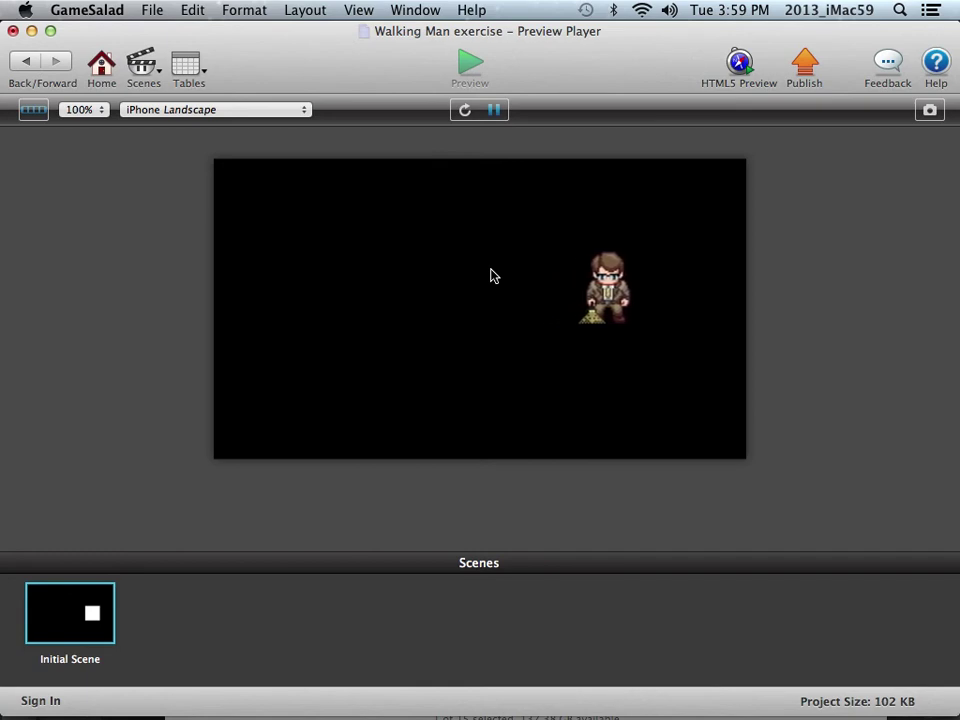
key(Up)
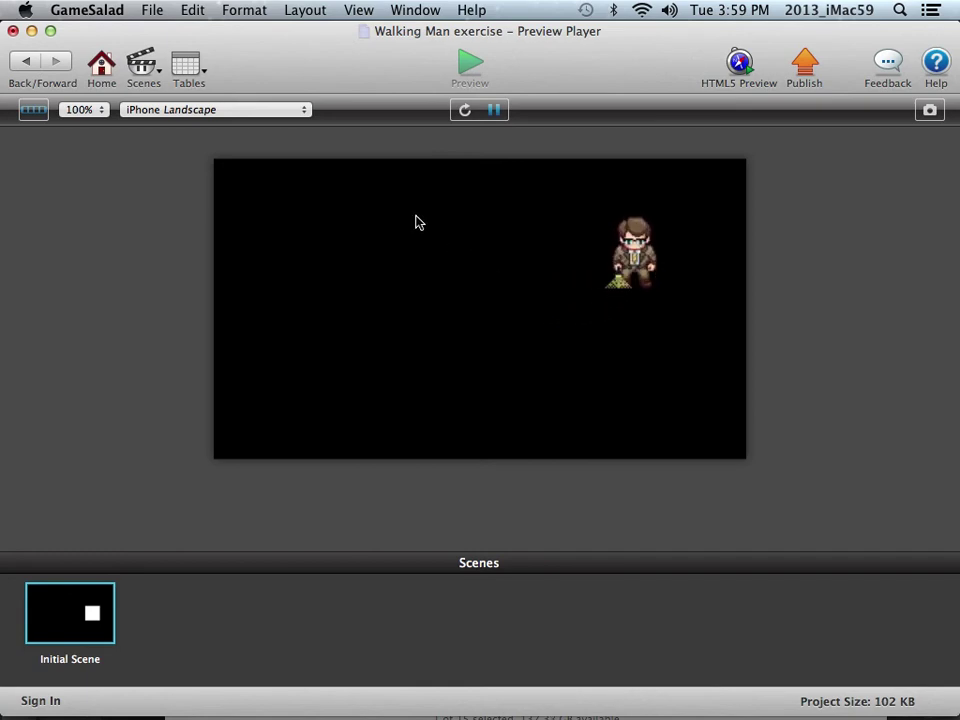
Back in the actor editor, collapse the up rule and add an Animate behavior to the down rule
click(25, 62)
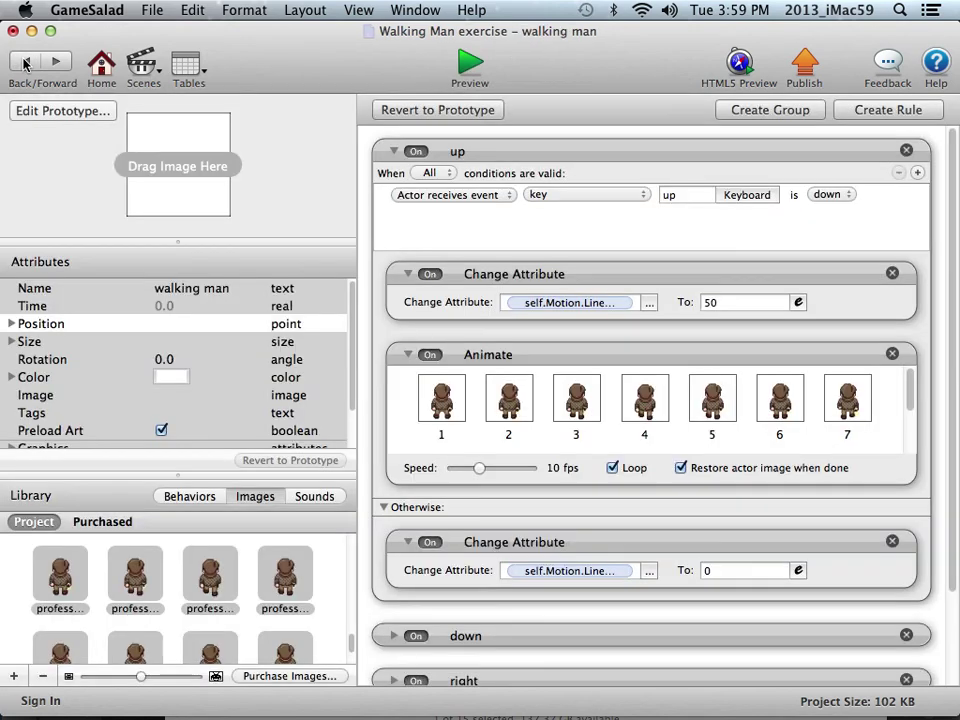
click(408, 355)
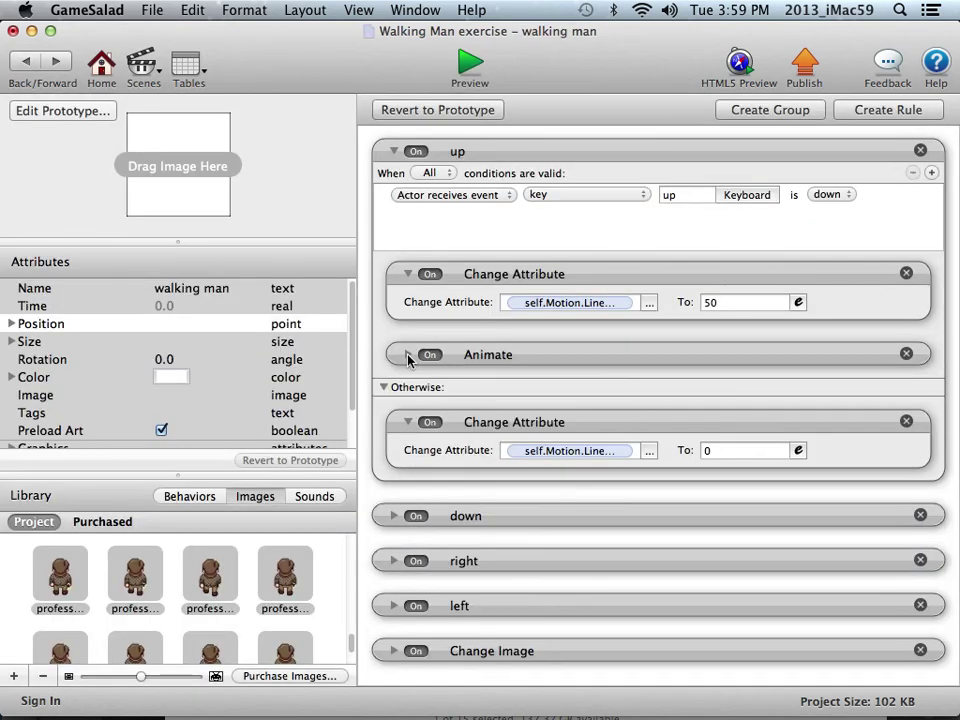
click(393, 152)
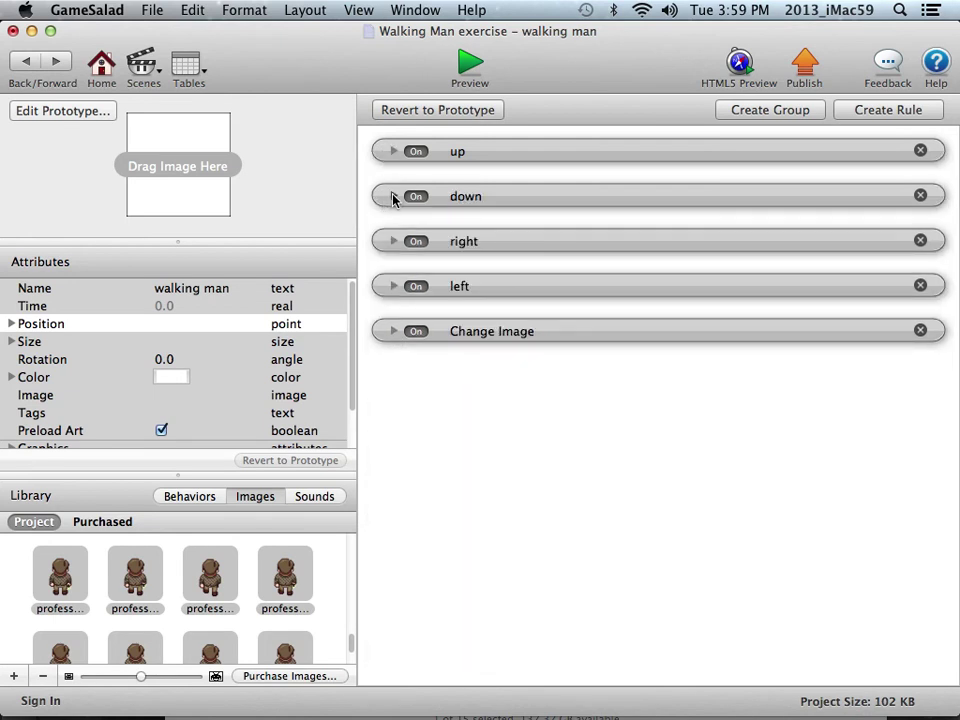
click(393, 197)
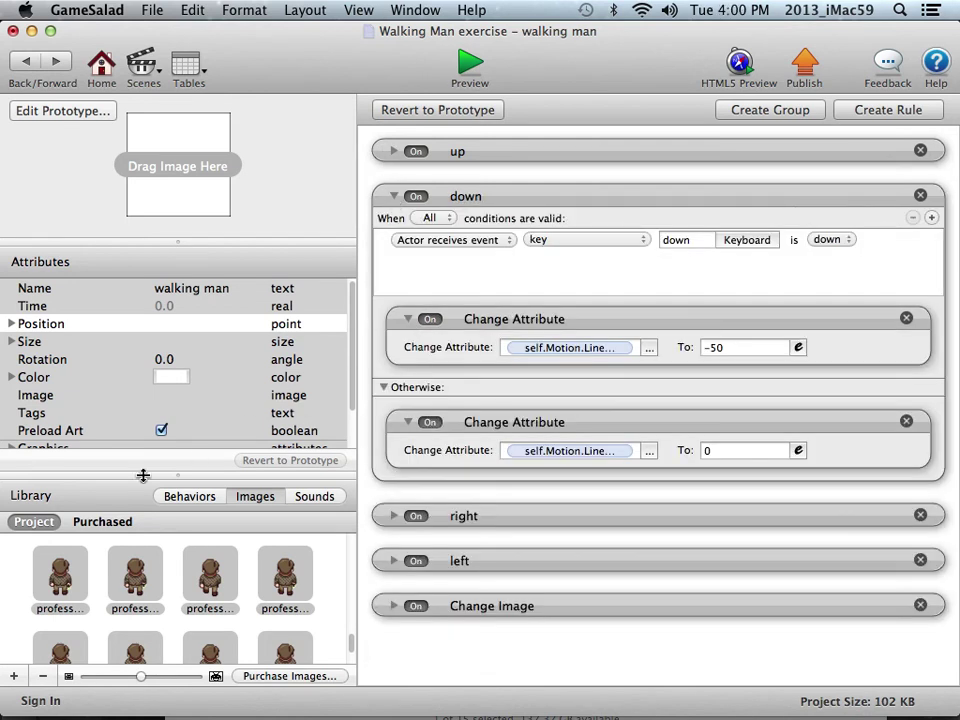
click(172, 503)
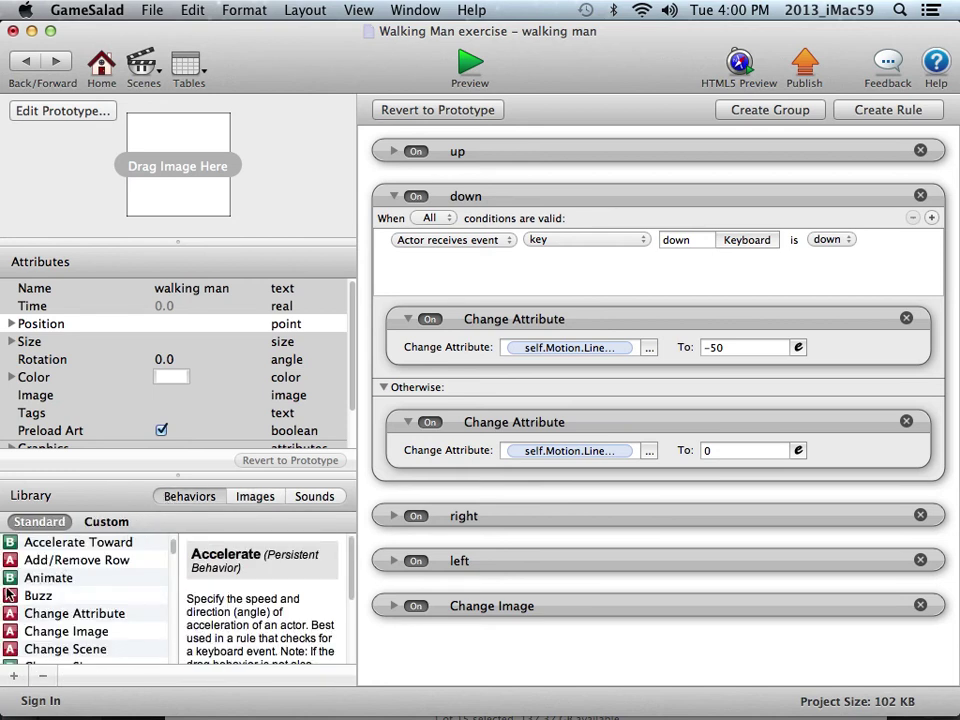
drag(12, 586, 463, 391)
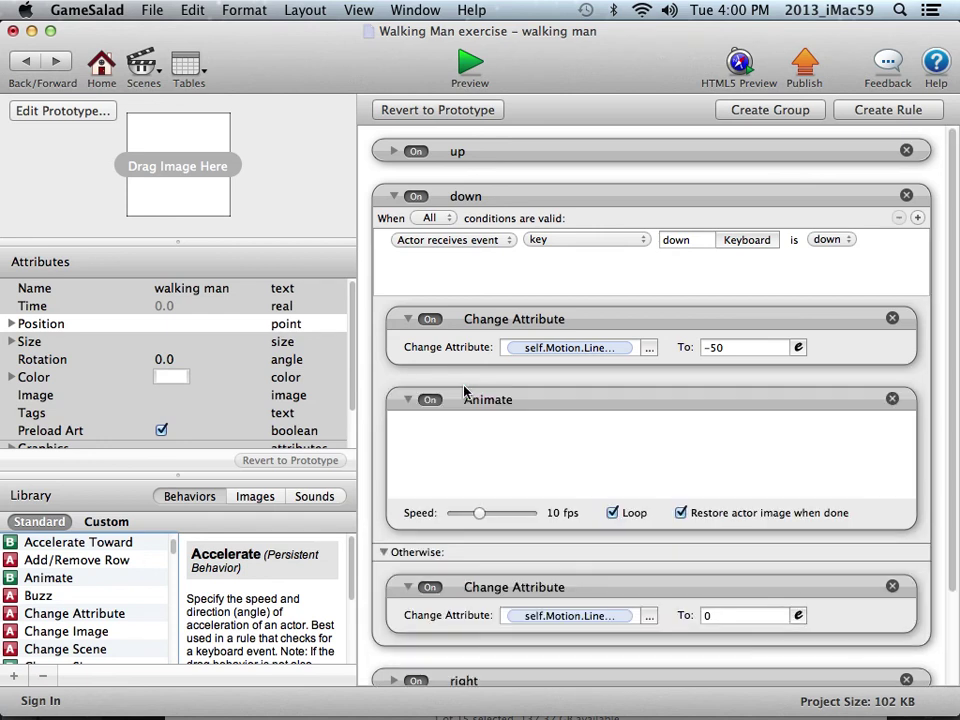
Fill the down Animate with the front-facing walking professor frames as one sequence, then preview
click(258, 497)
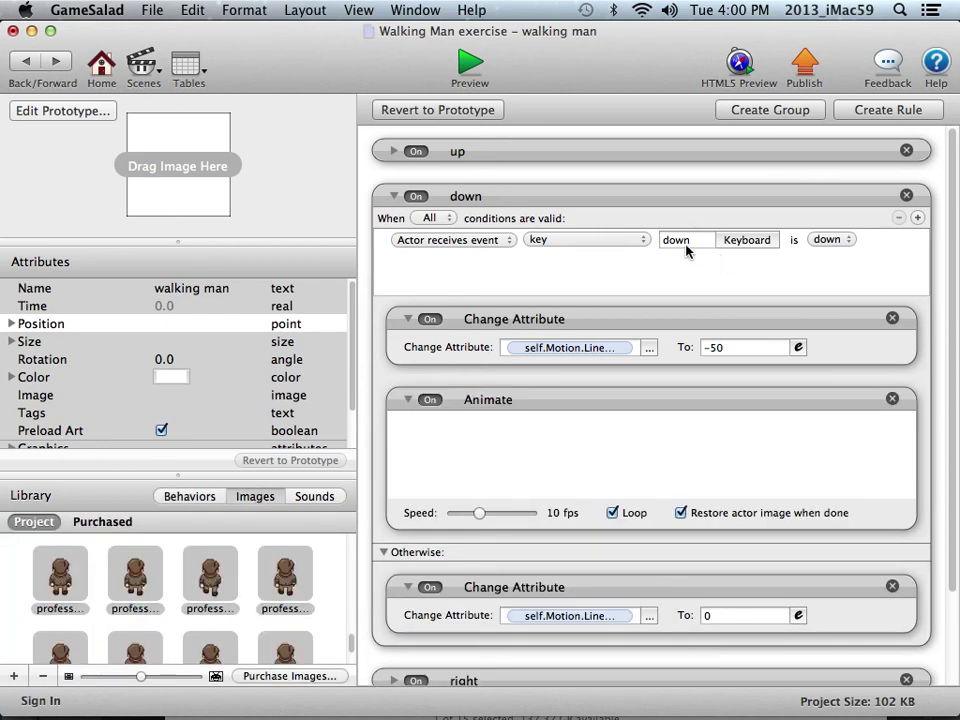
drag(354, 639, 351, 545)
click(60, 572)
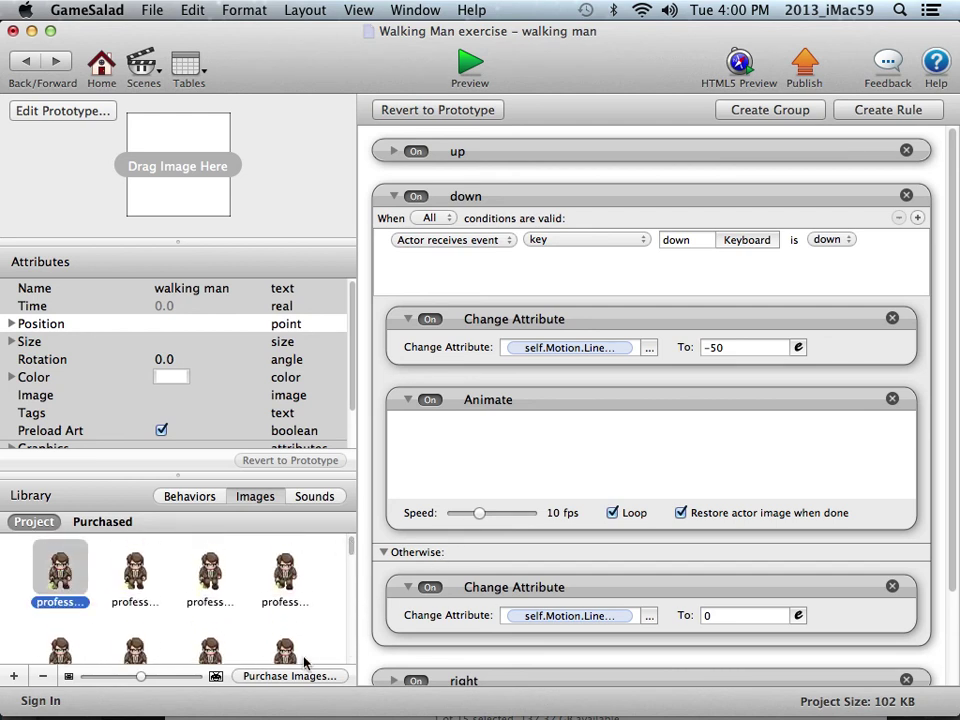
scroll(321, 606, down, 3)
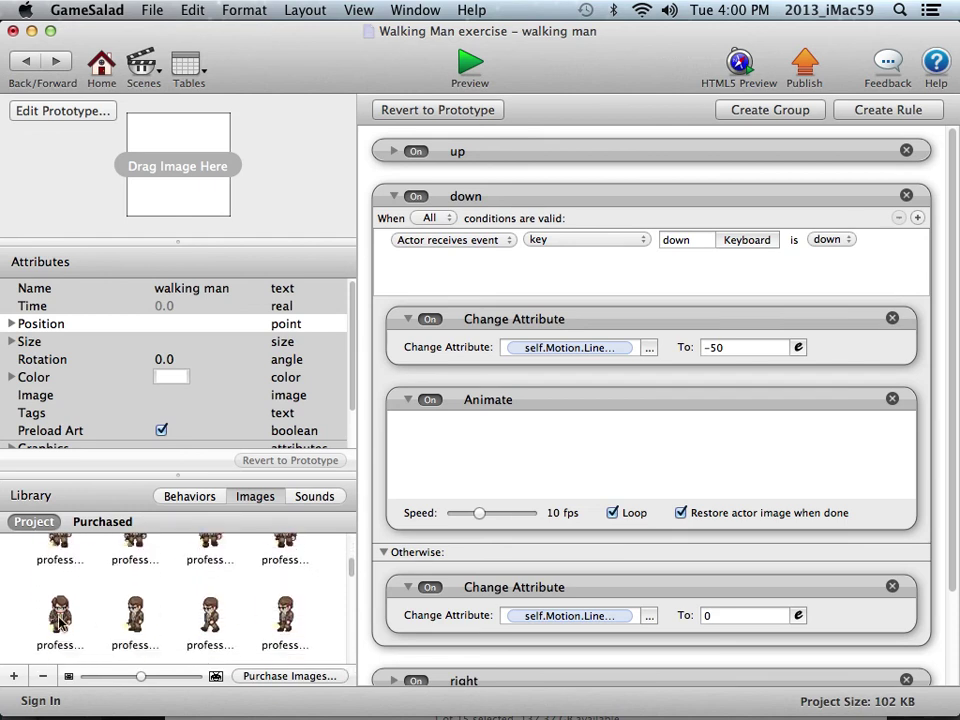
shift+click(59, 618)
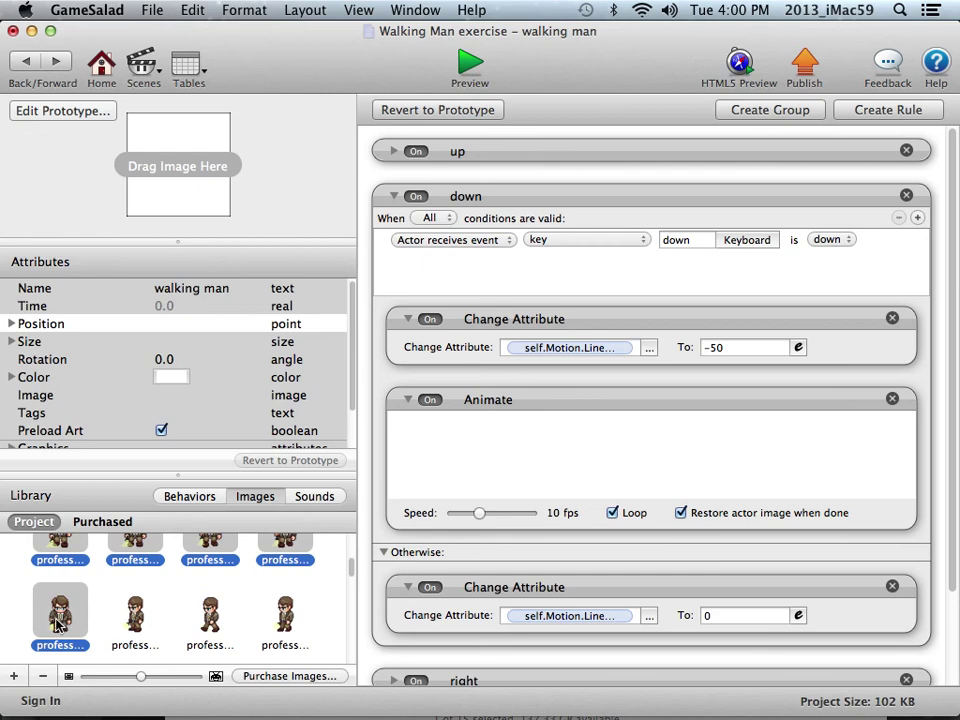
drag(59, 620, 603, 463)
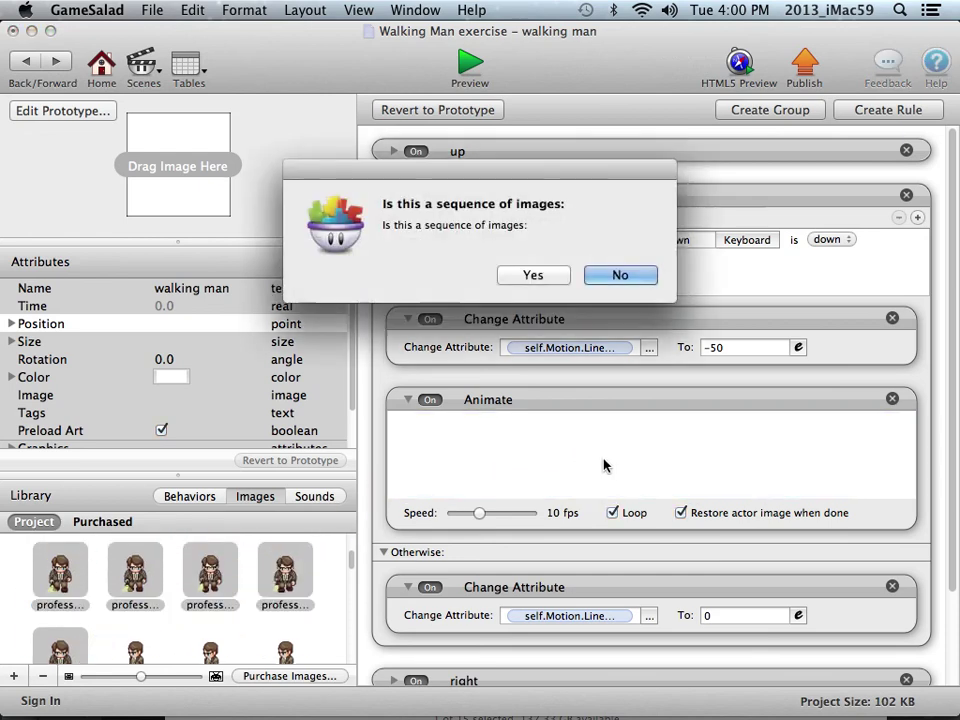
click(506, 276)
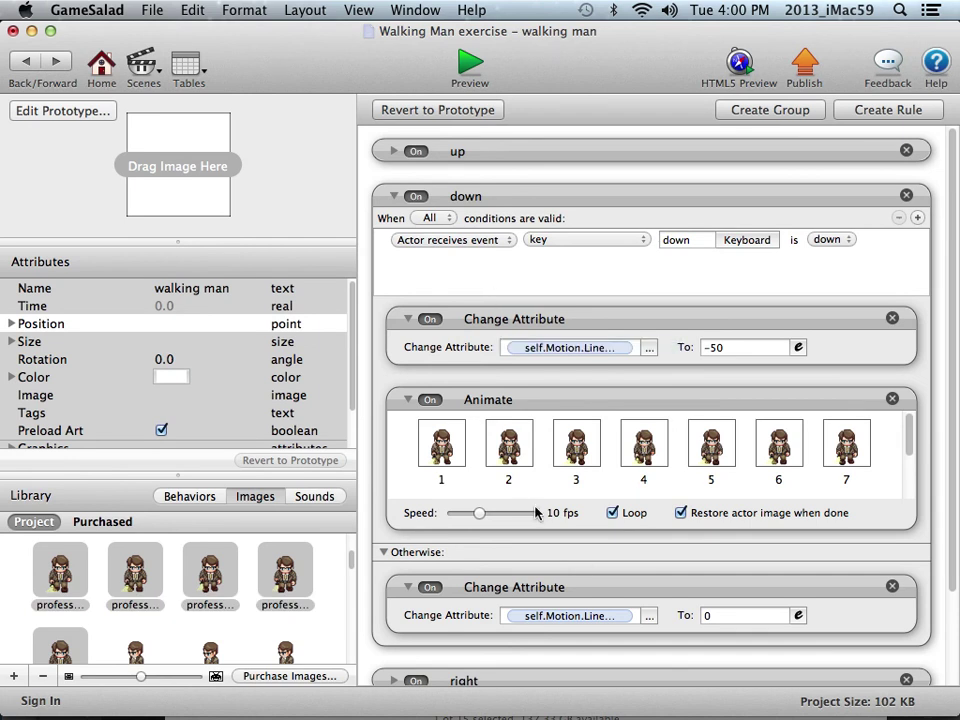
click(407, 319)
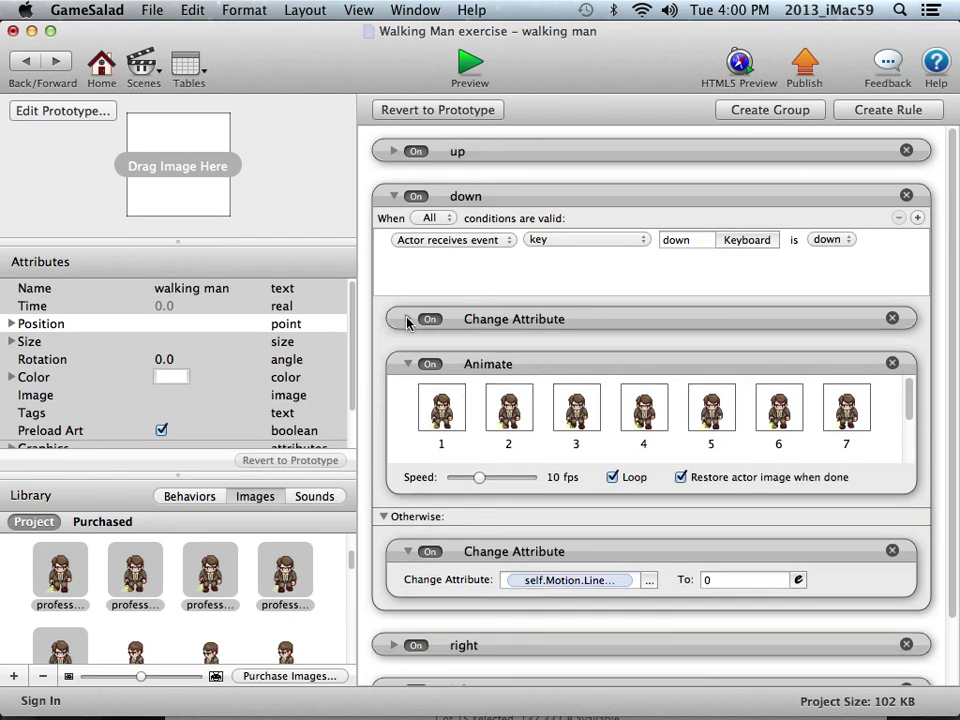
click(463, 65)
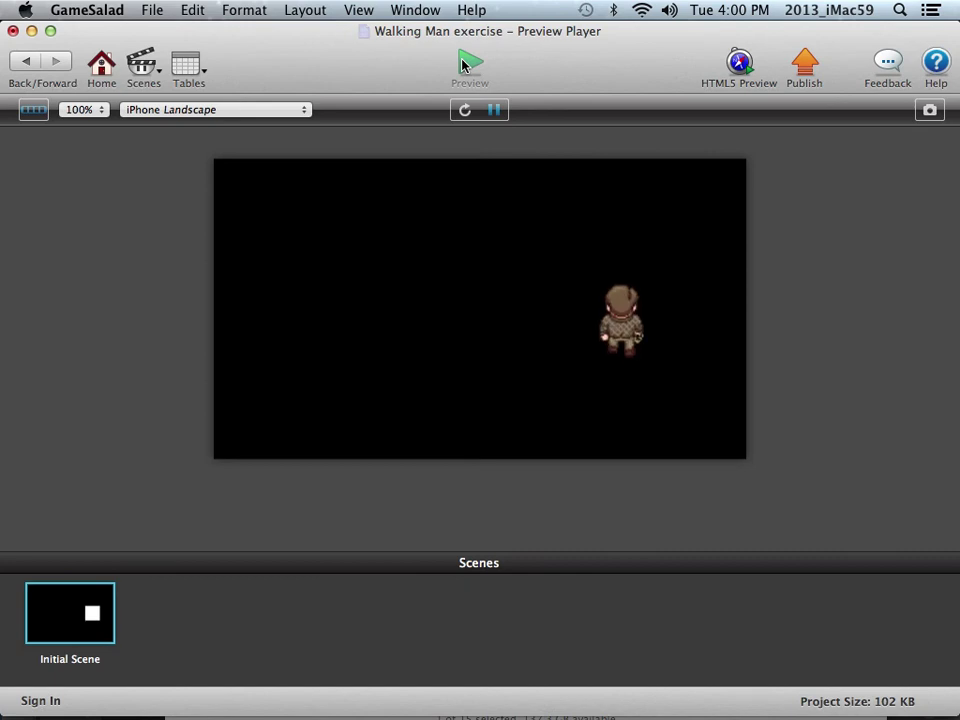
Return from the preview, collapse the finished down rule, and save the project via File > Save
click(30, 66)
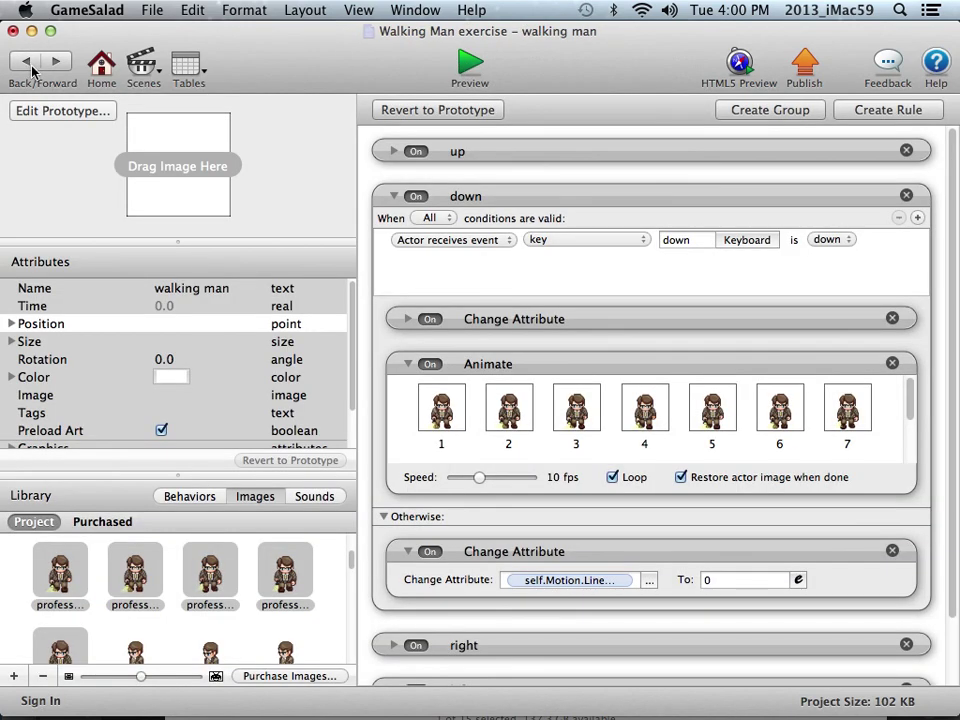
click(393, 196)
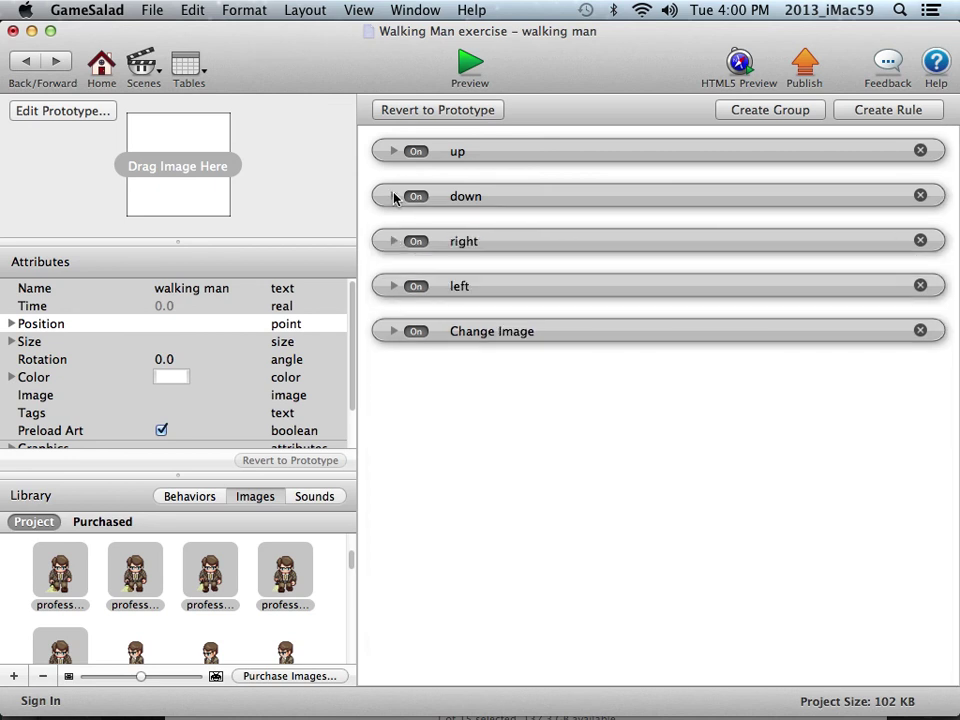
click(152, 10)
click(168, 118)
Expand the right rule and add an Animate behavior to it
click(393, 242)
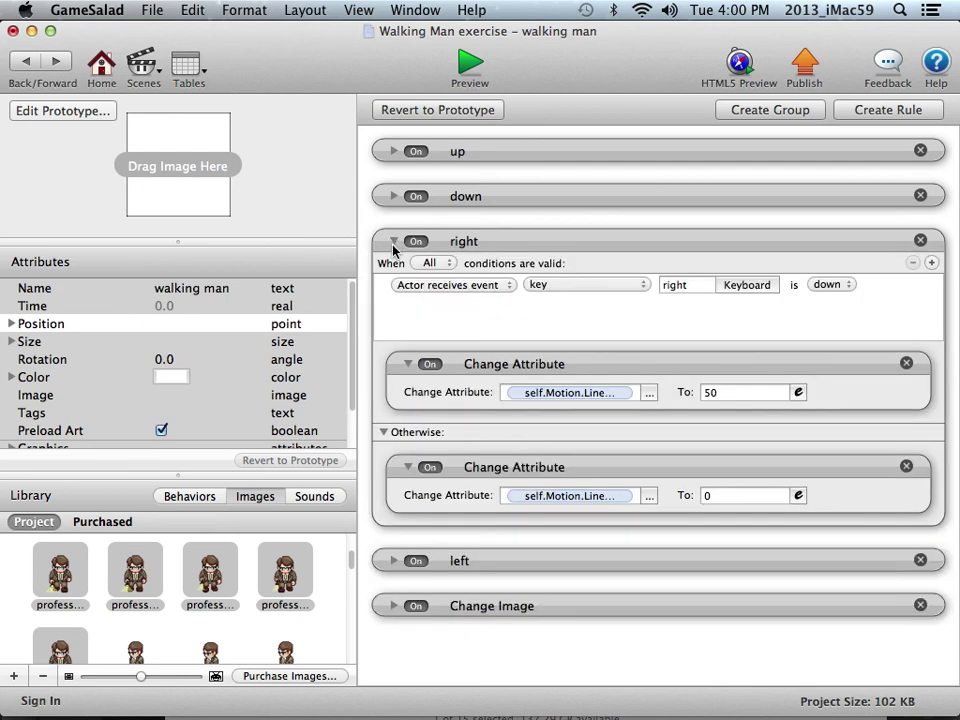
click(206, 501)
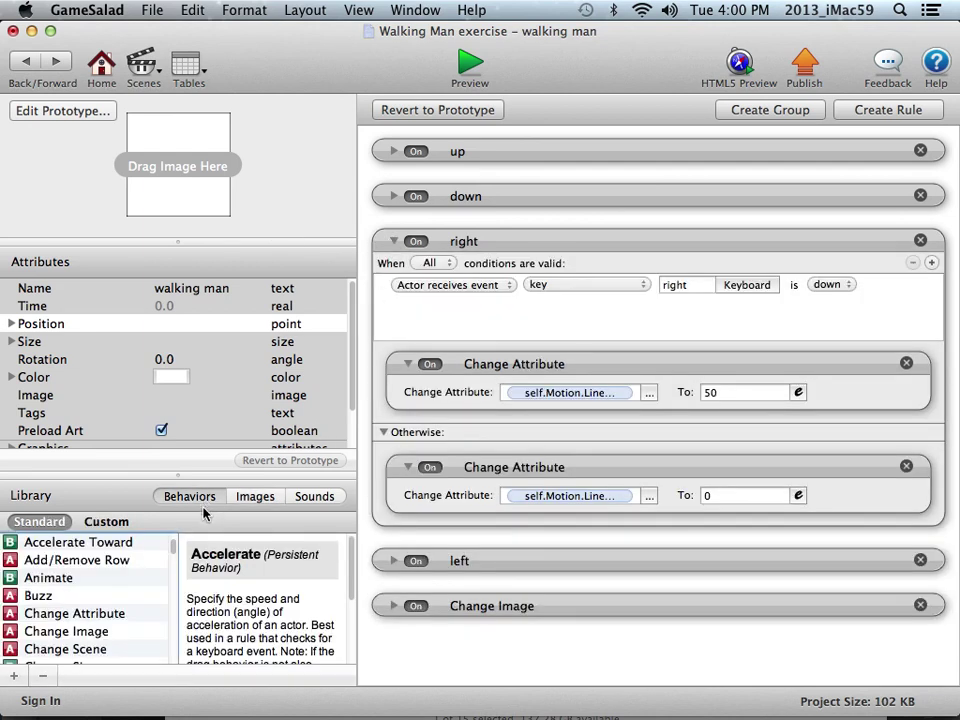
drag(14, 586, 469, 425)
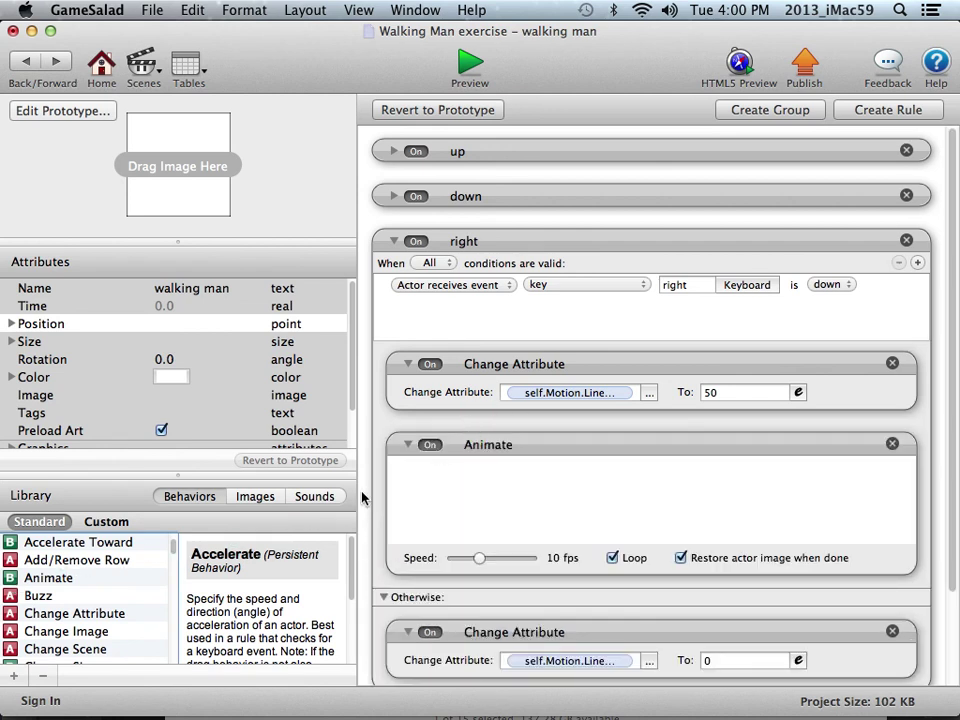
Drop the seven walking-right professor frames into the right rule's Animate as one sequence
click(255, 496)
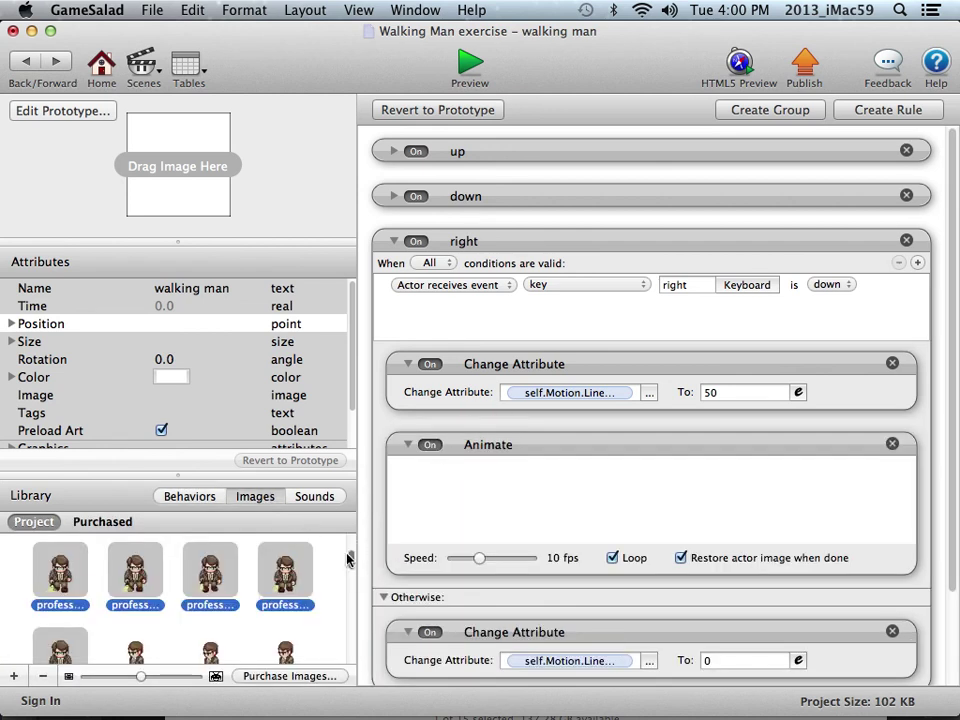
drag(351, 561, 354, 602)
click(210, 568)
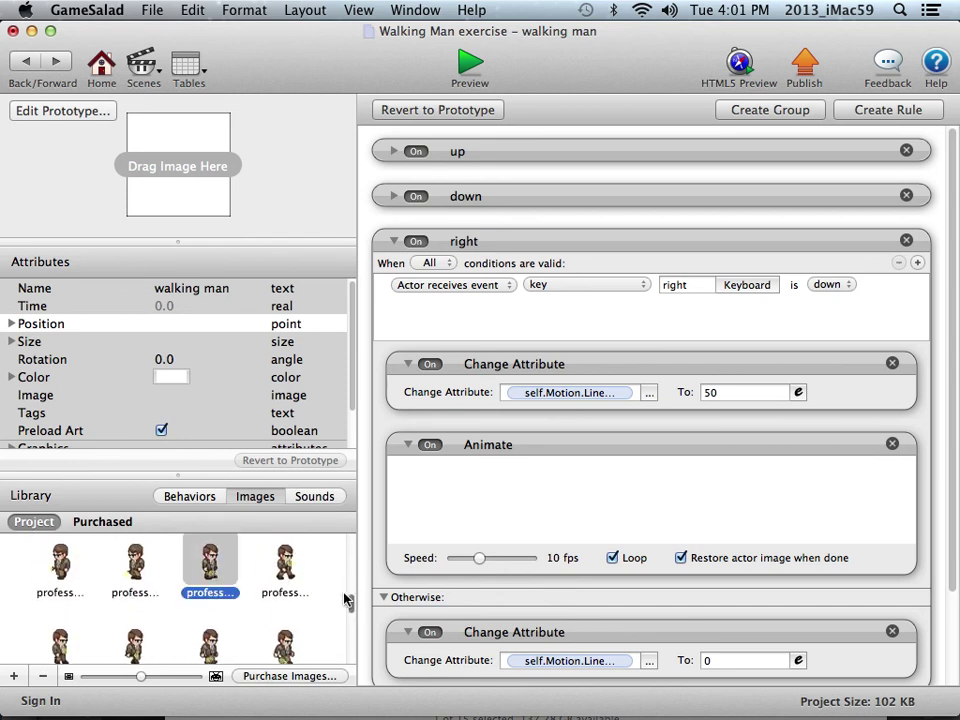
scroll(304, 579, down, 5)
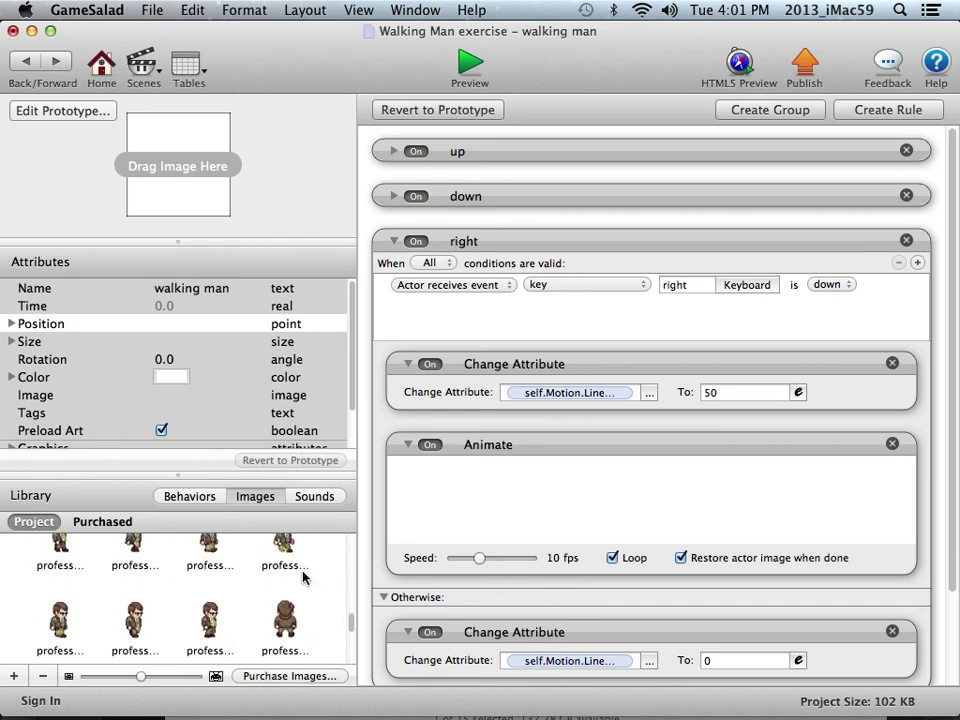
shift+click(211, 620)
drag(208, 625, 568, 505)
click(520, 278)
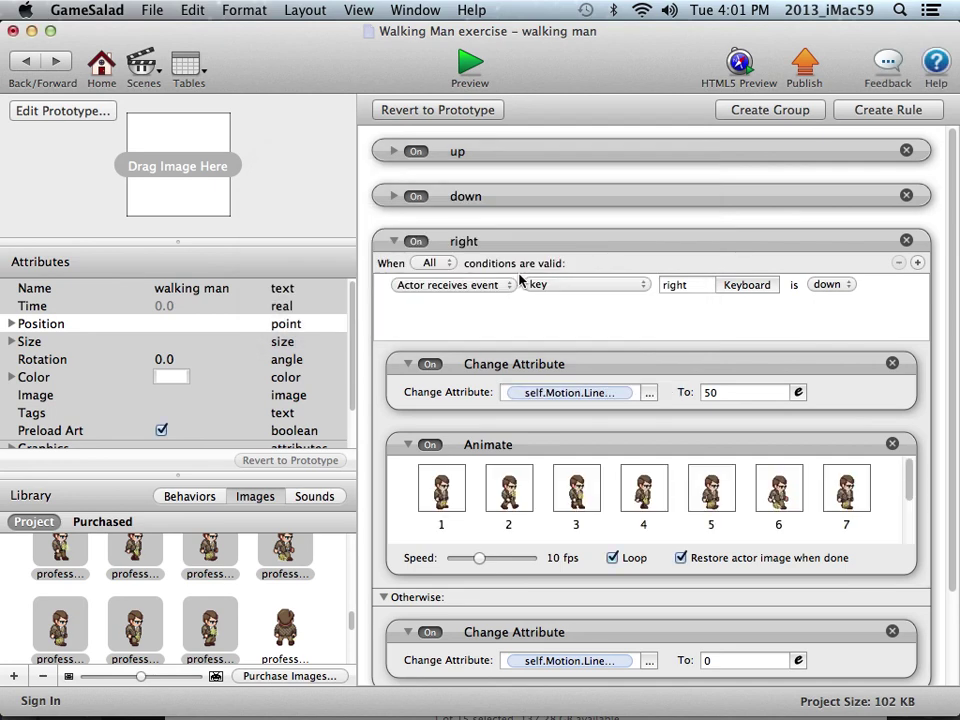
Collapse the right rule and save the project
click(394, 242)
click(152, 10)
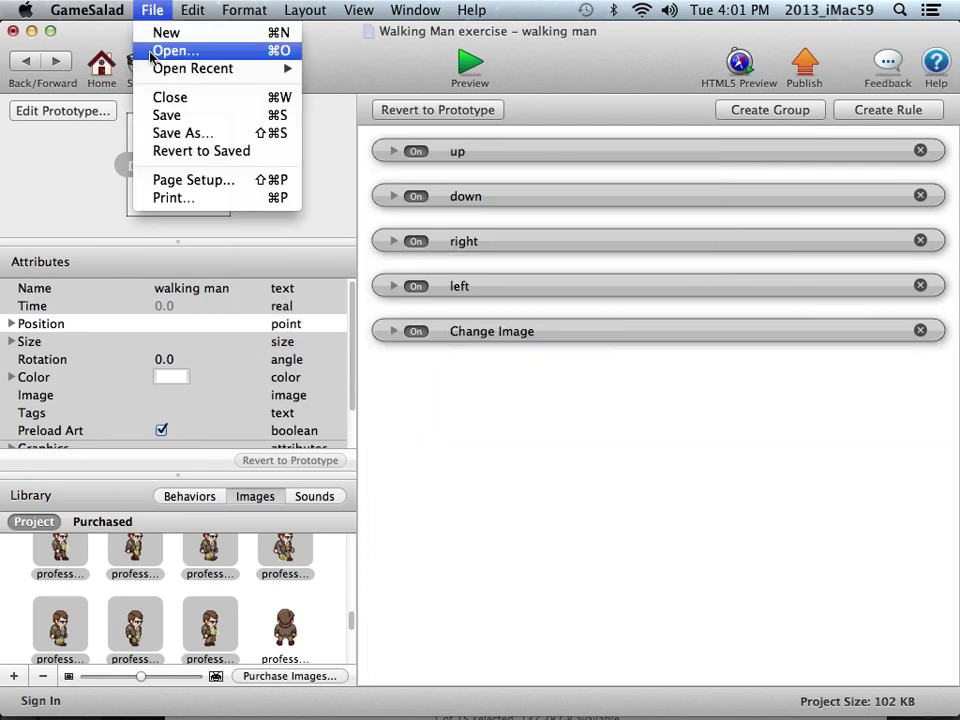
click(176, 116)
Preview the game, walk the professor right, up, down and left, then return to the actor editor
click(469, 65)
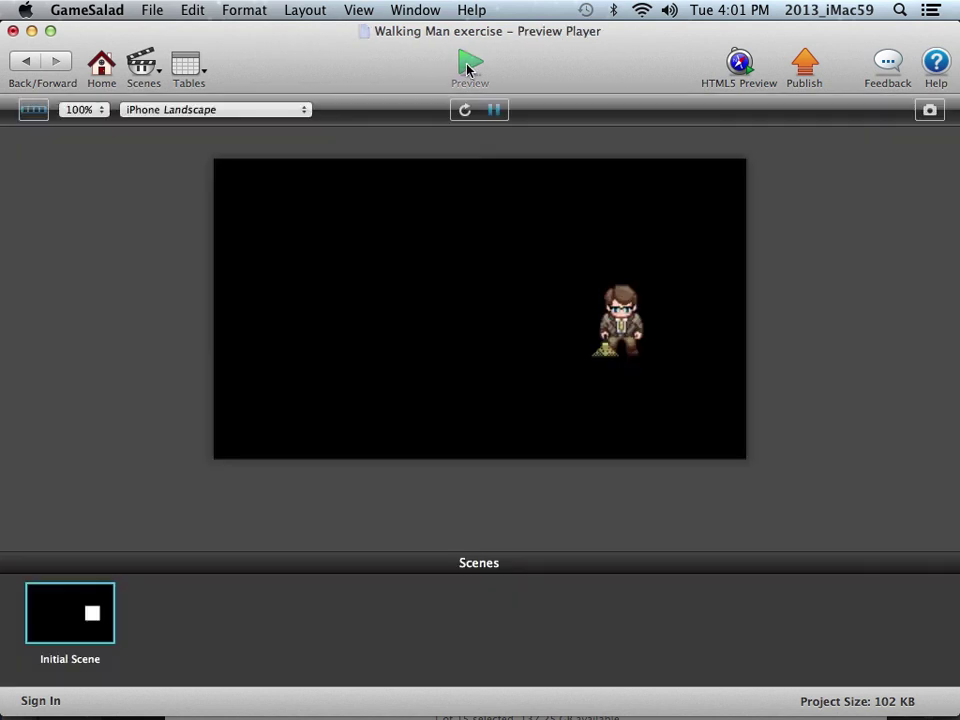
key(Right)
key(Up)
key(Down)
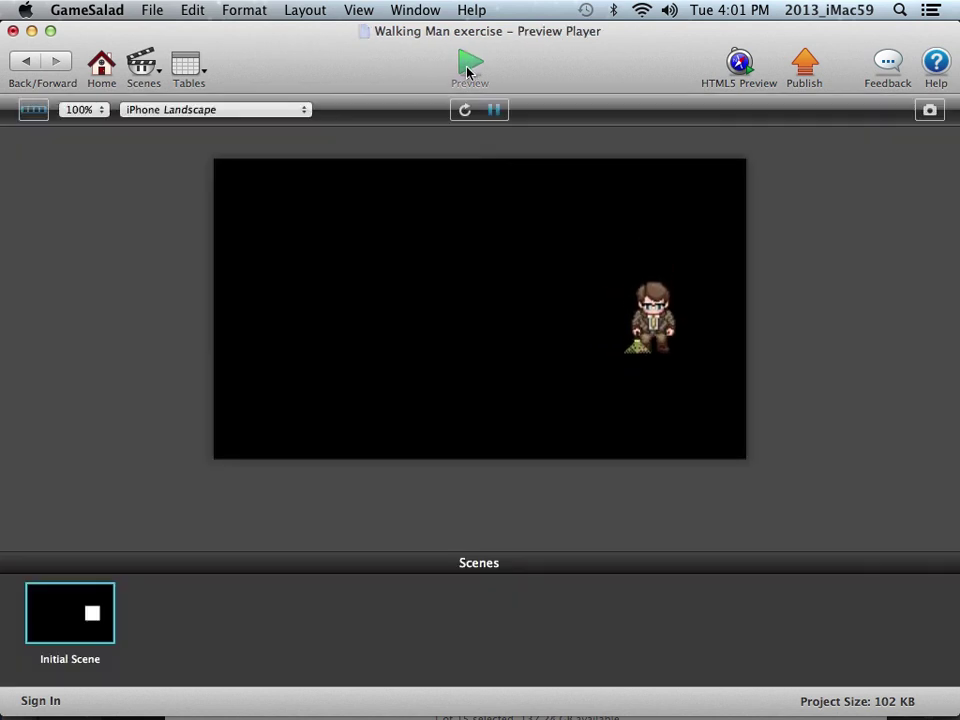
key(Left)
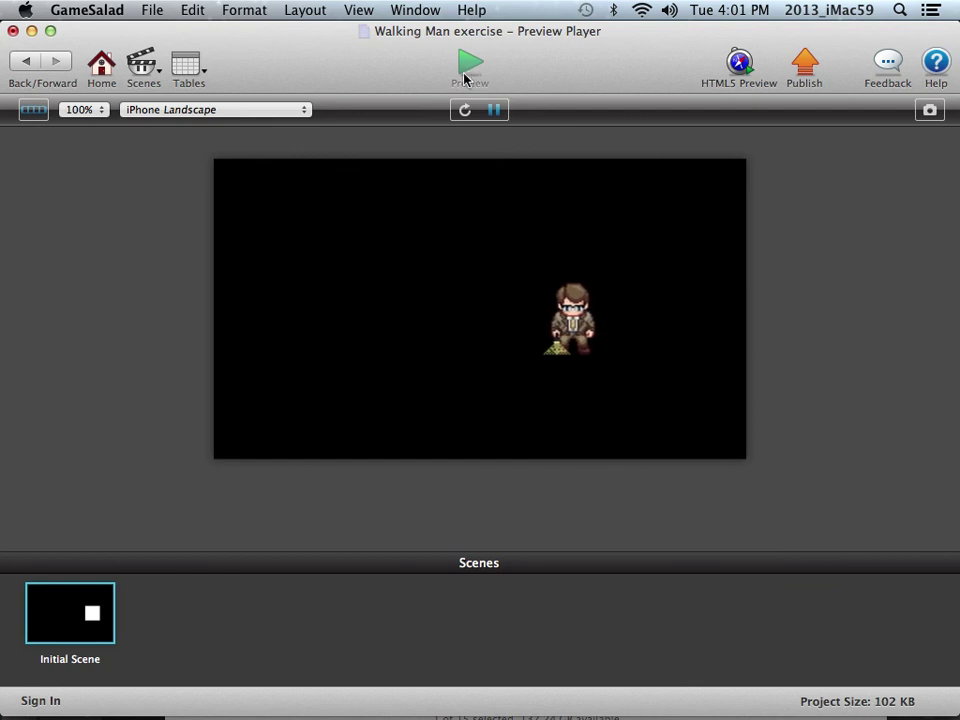
click(24, 61)
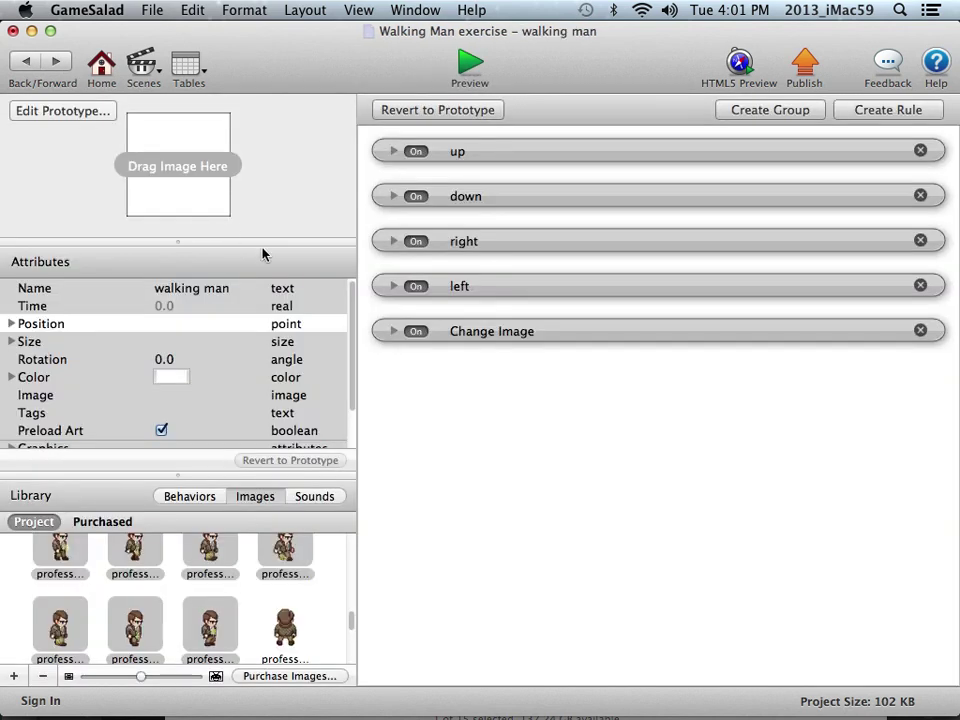
Expand the left rule and add an Animate behavior to it
click(394, 288)
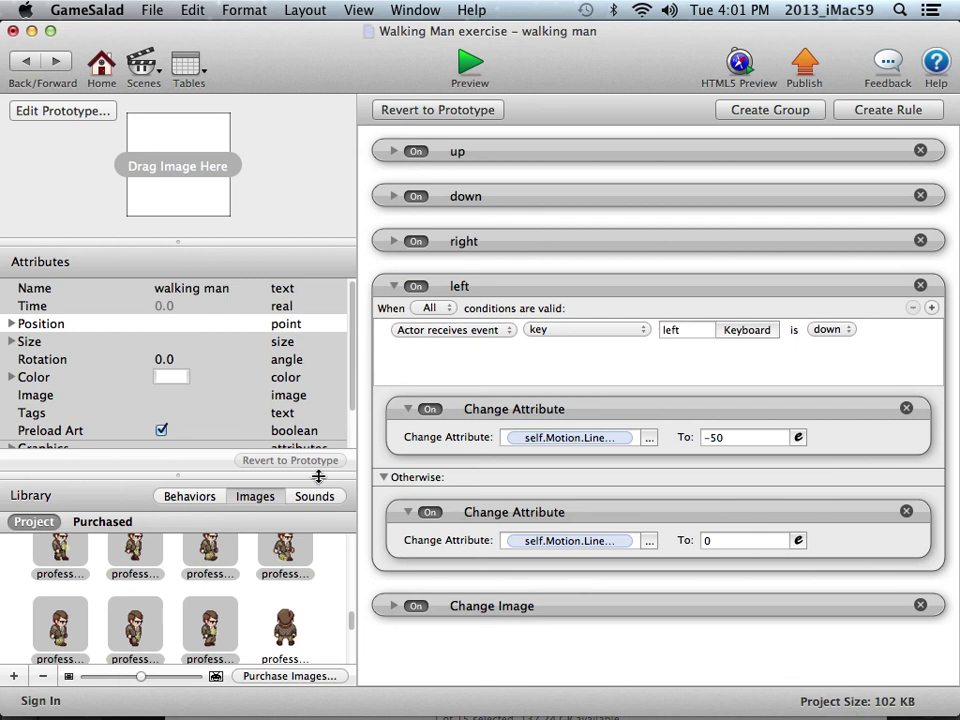
click(188, 496)
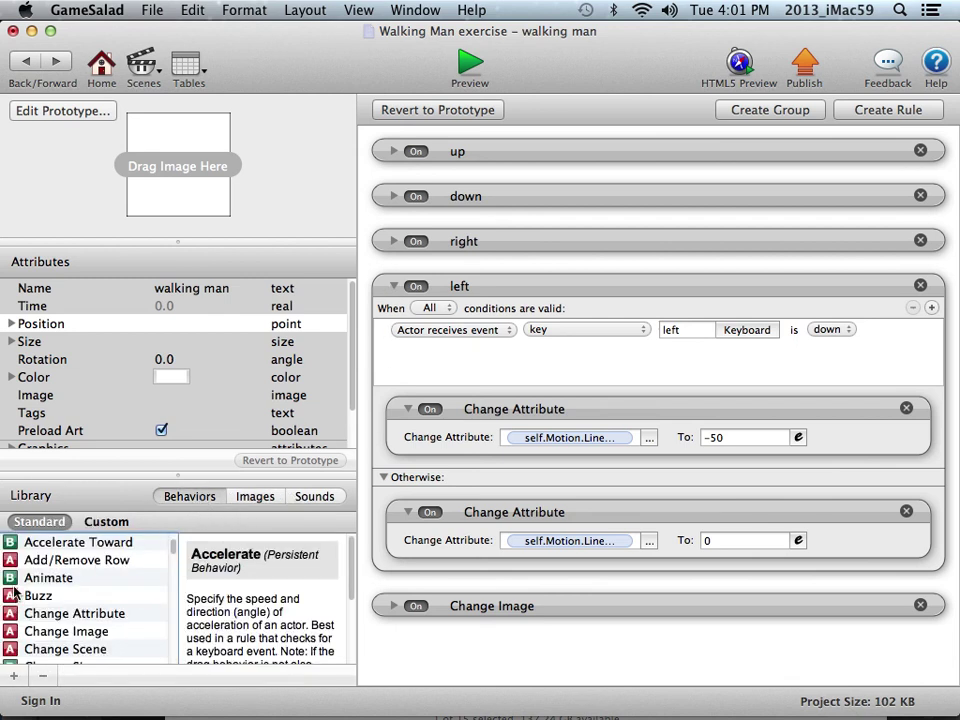
drag(36, 577, 508, 492)
Drop the seven walking-left professor frames into the left rule's Animate as one sequence
click(255, 497)
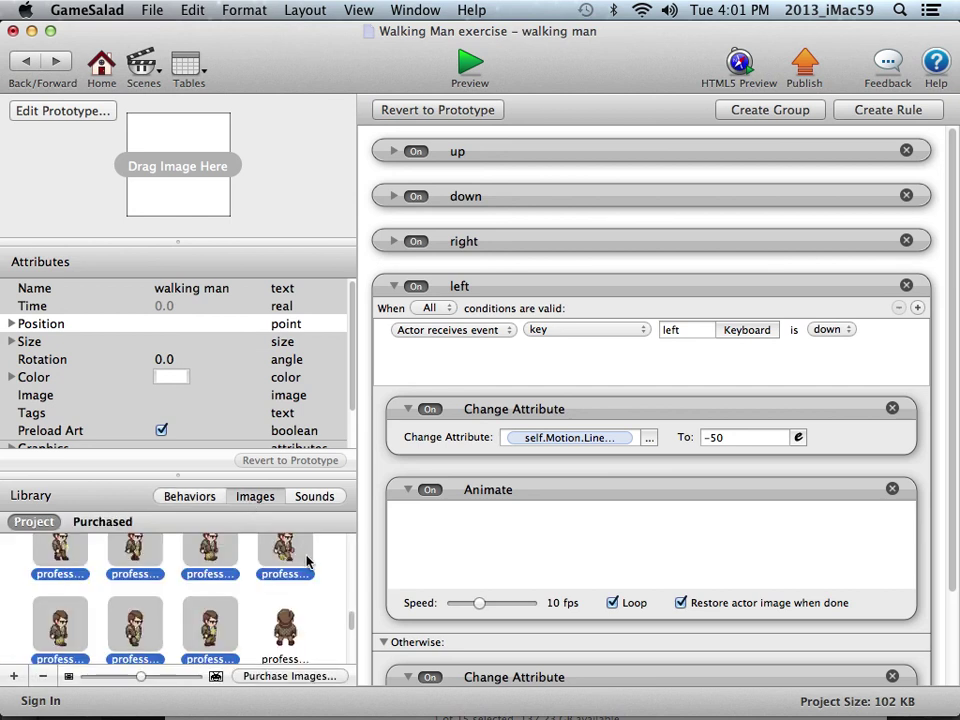
drag(352, 625, 347, 583)
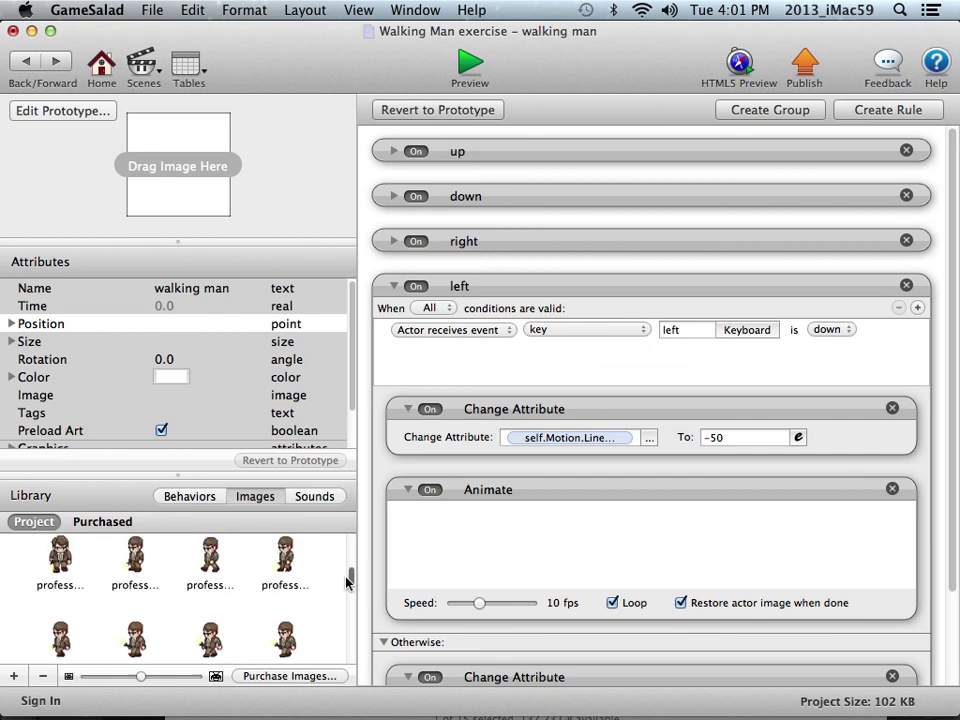
click(135, 556)
scroll(283, 573, down, 1)
scroll(283, 573, down, 1)
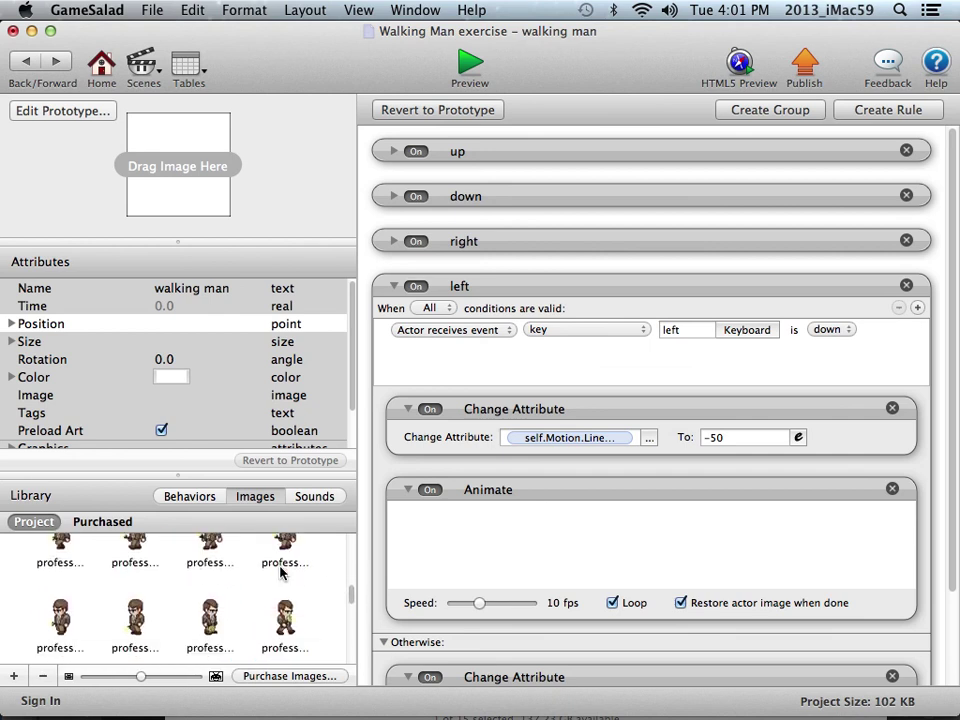
shift+click(133, 627)
drag(133, 627, 514, 568)
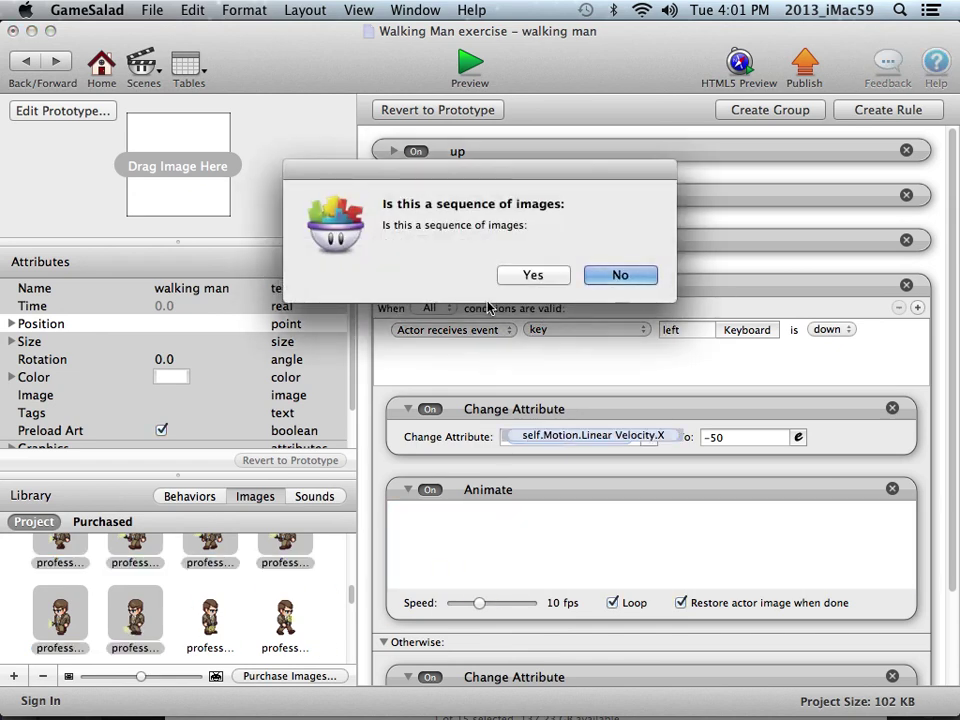
click(525, 274)
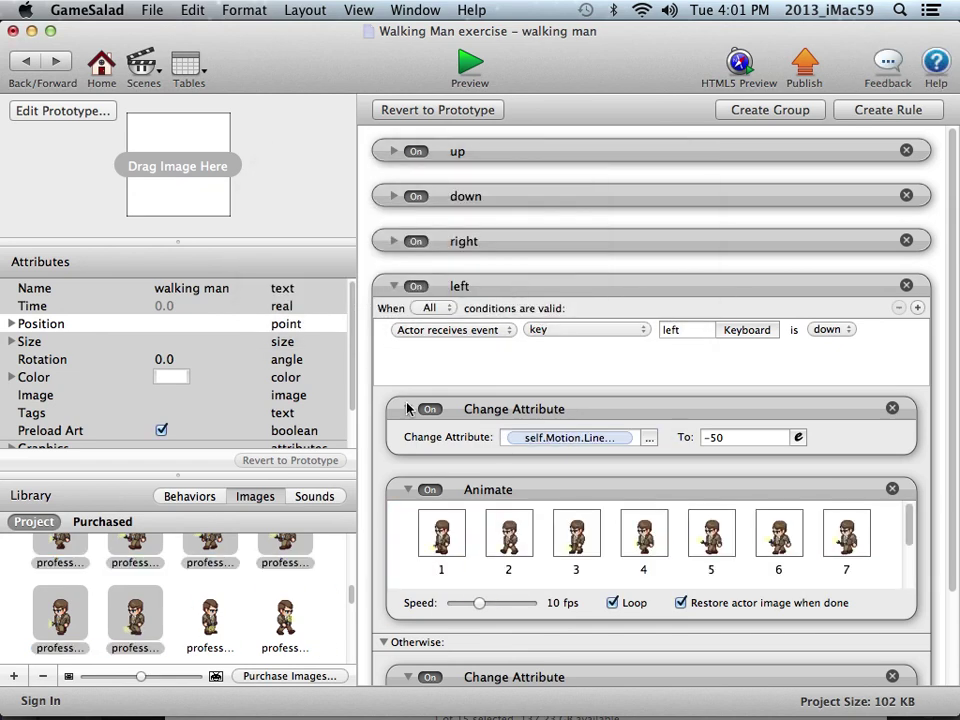
Collapse the left rule and save the project
click(386, 286)
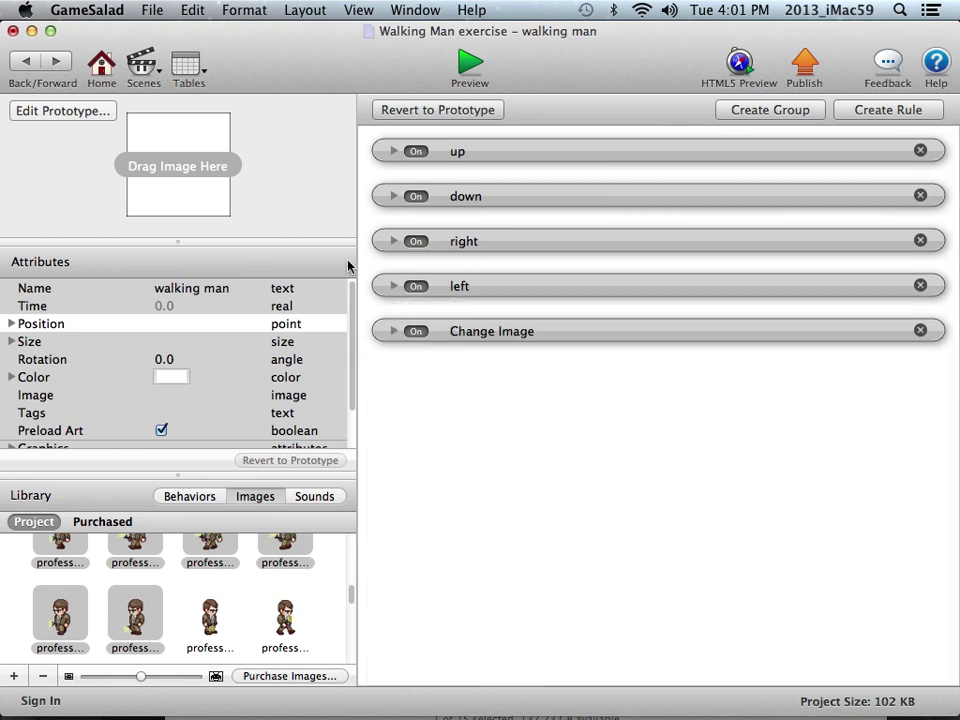
click(154, 10)
click(165, 115)
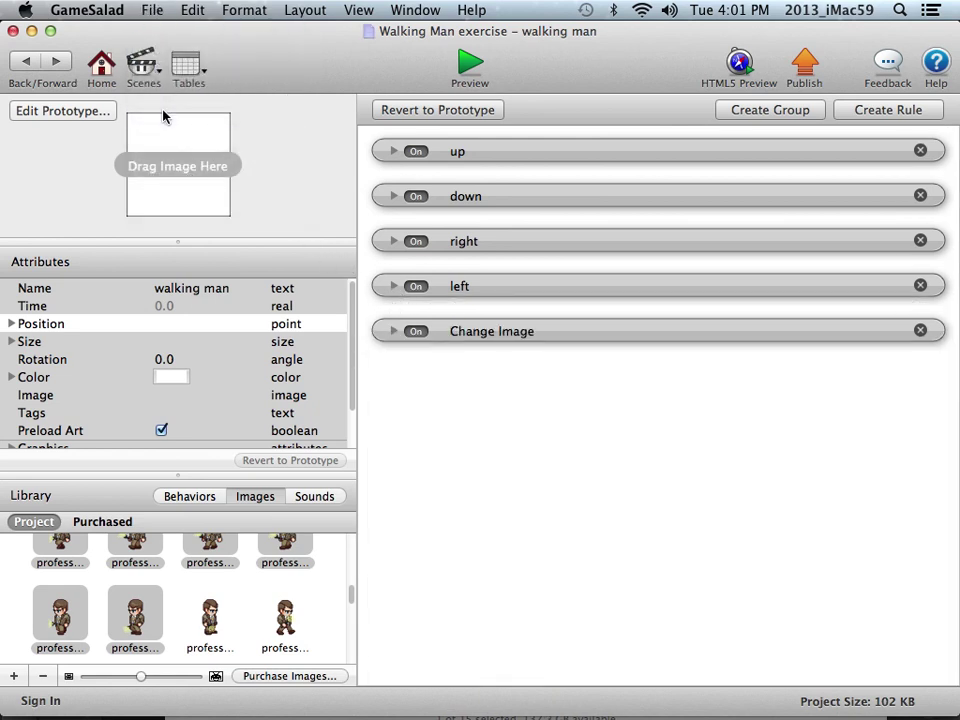
Preview the game and walk the professor left, up, down and right to check each animation
click(469, 65)
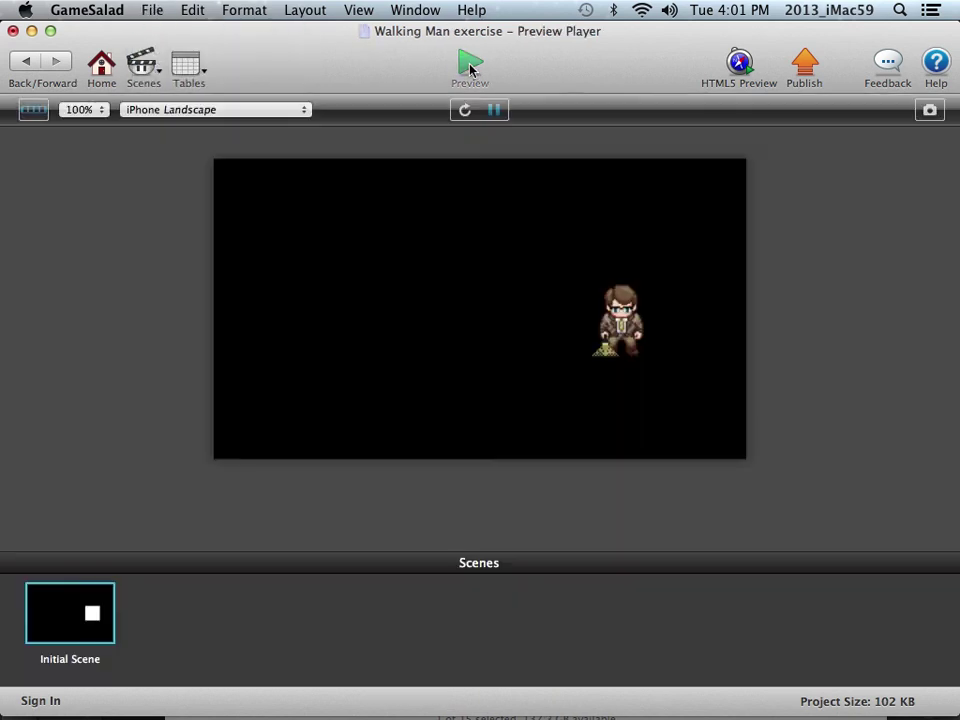
key(Left)
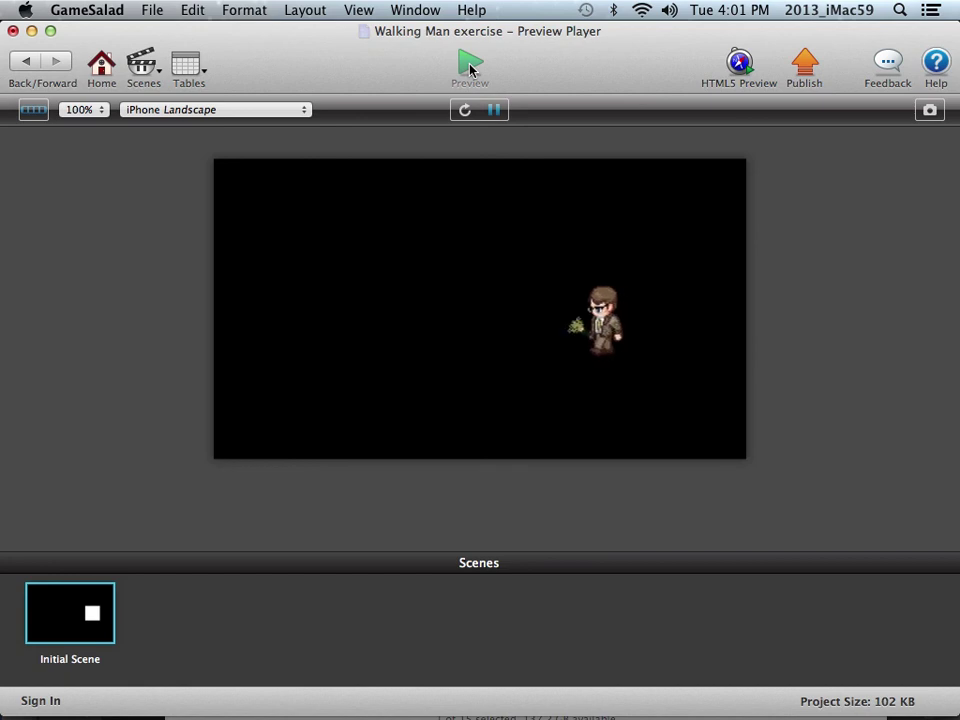
key(Up)
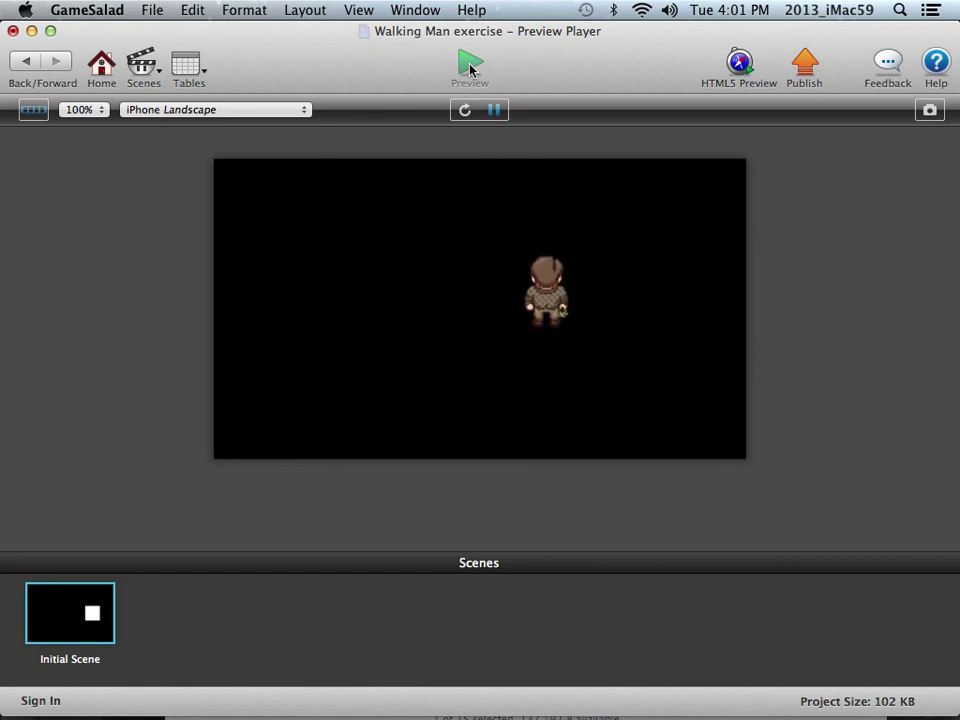
key(Down)
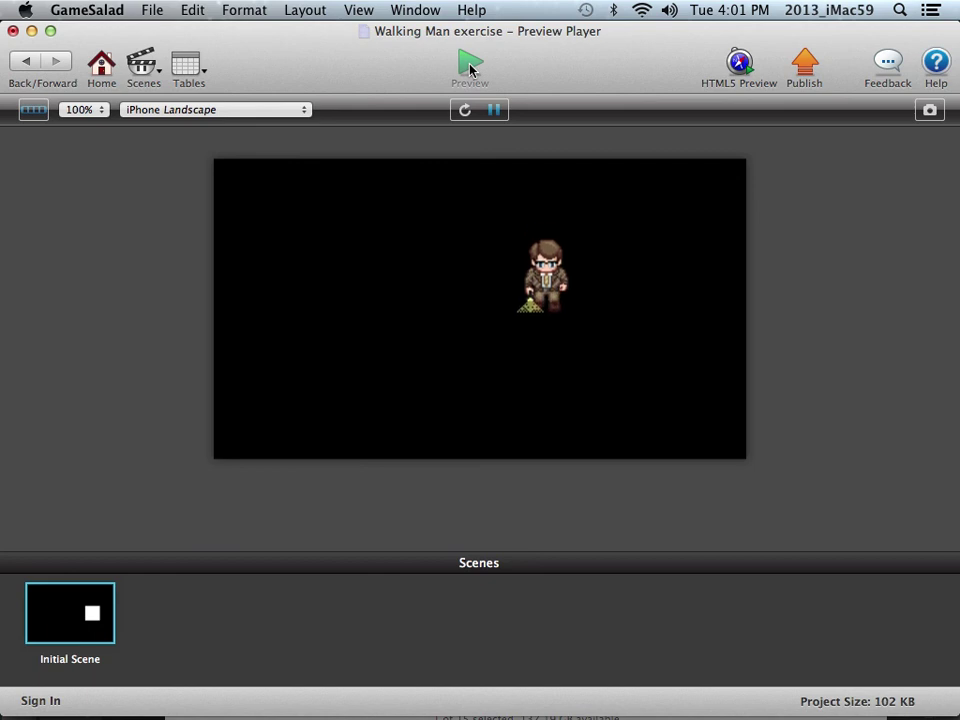
key(Right)
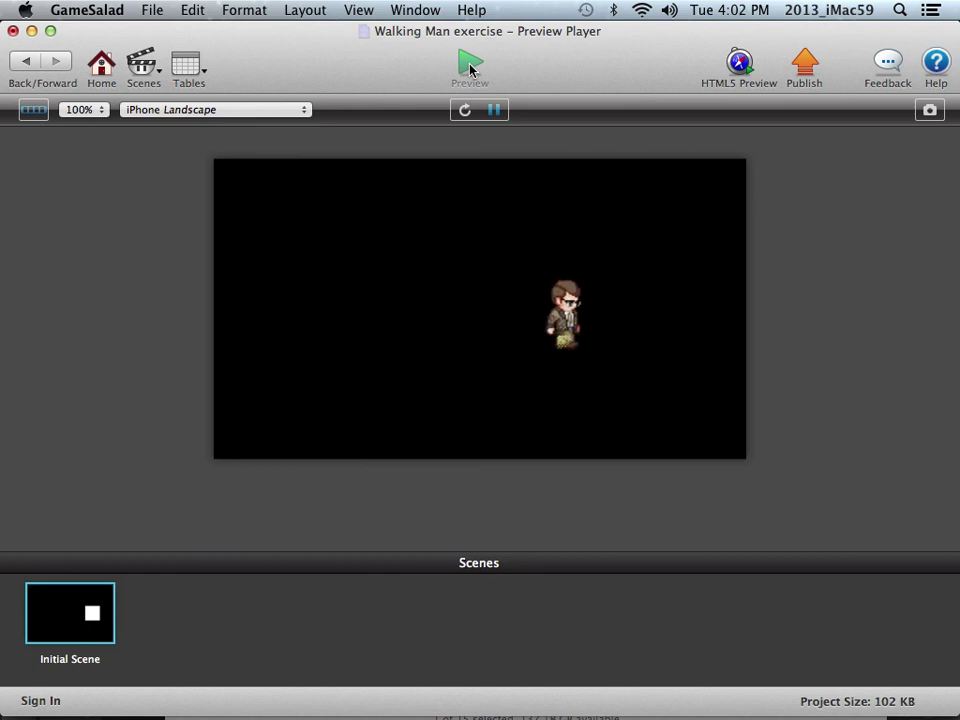